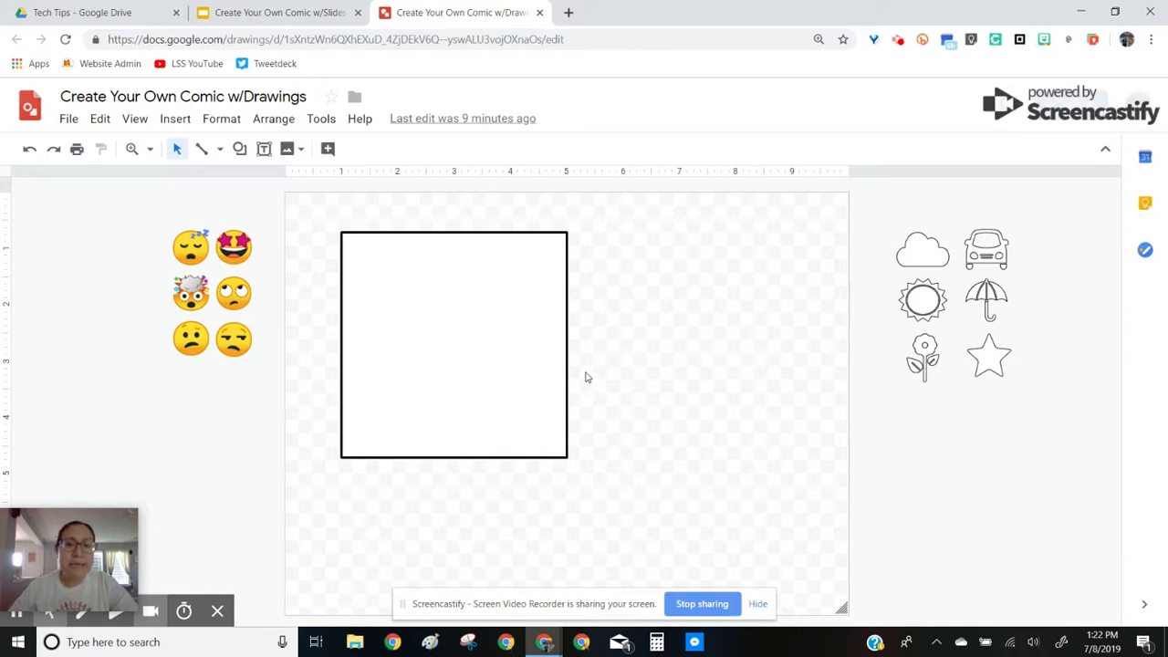
Move the existing square panel slightly up and to the left, to about 0.75 in from the left and 0.62 in from the top
{"action": "left_click", "coordinate": [416, 345]}
{"action": "left_click_drag", "start_coordinate": [427, 335], "coordinate": [411, 337]}
{"action": "left_click", "coordinate": [746, 309]}
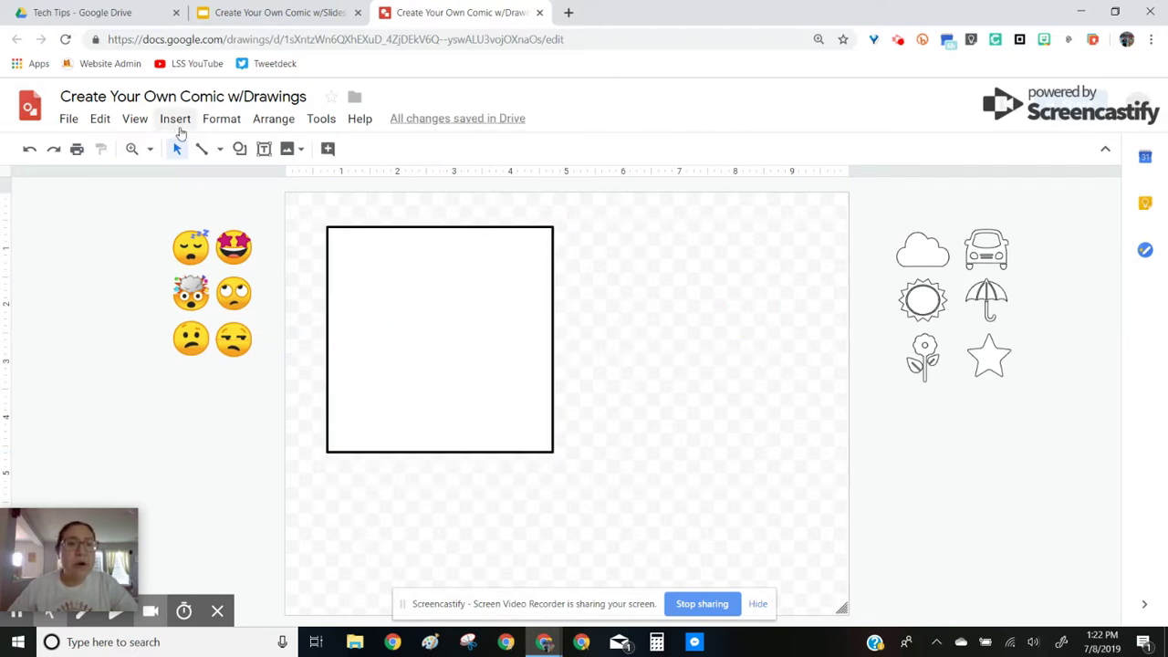
Draw a second square about 1.43 in wide on the canvas to the right of the existing panel
{"action": "left_click", "coordinate": [239, 148]}
{"action": "mouse_move", "coordinate": [340, 181]}
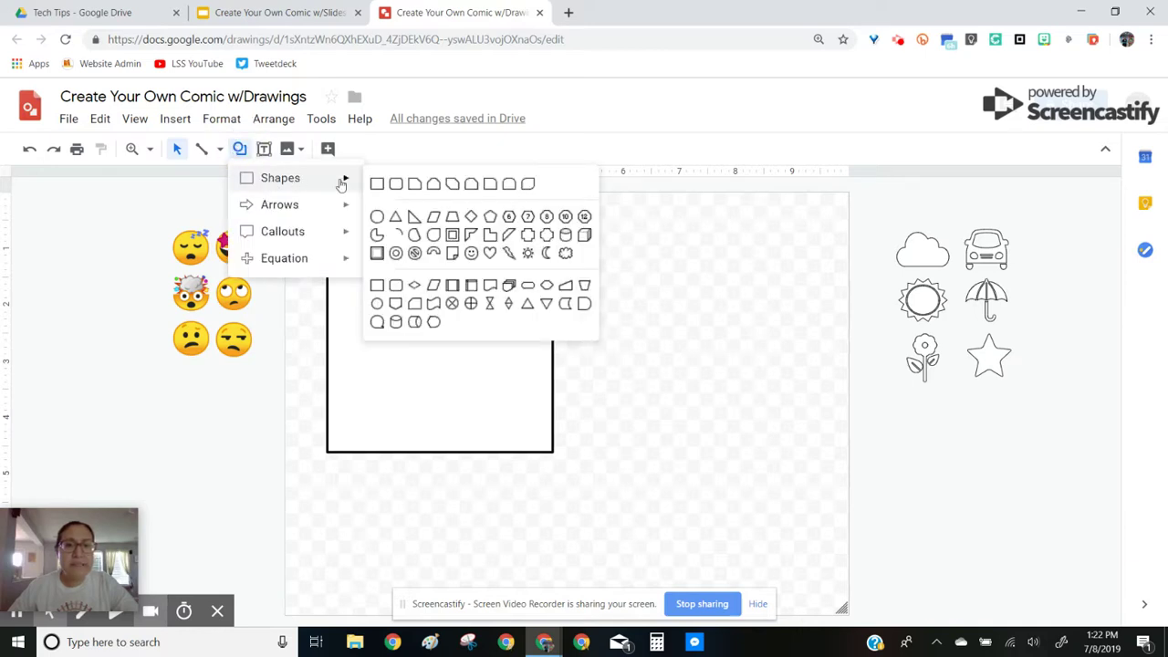
{"action": "left_click", "coordinate": [379, 182]}
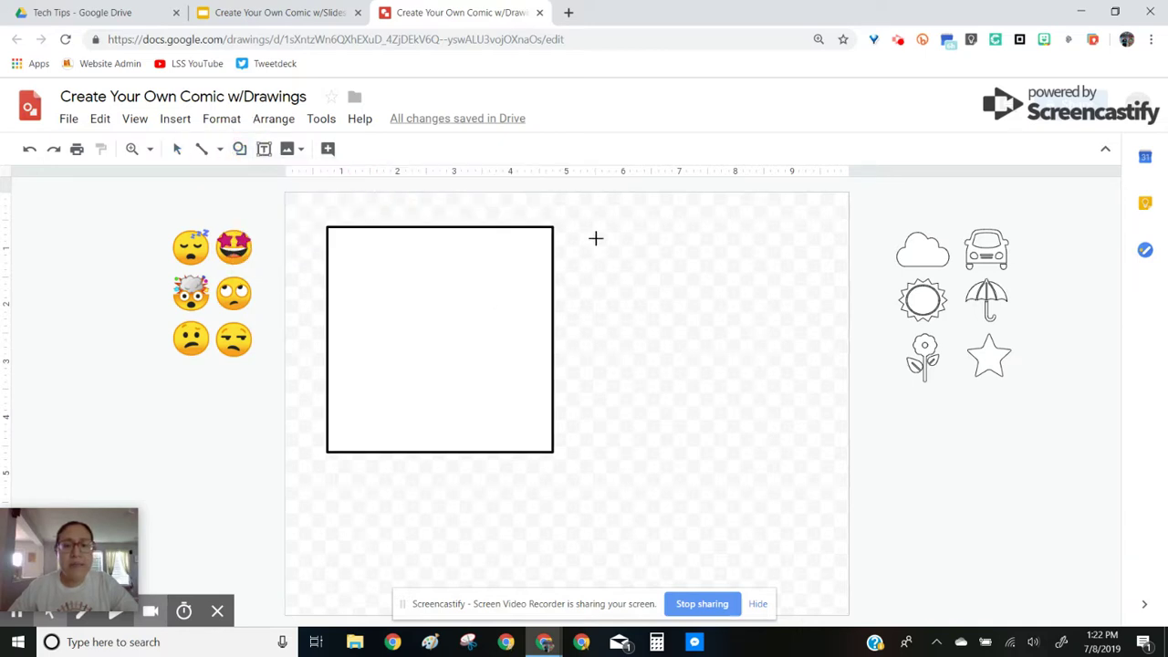
{"action": "left_click", "coordinate": [595, 239]}
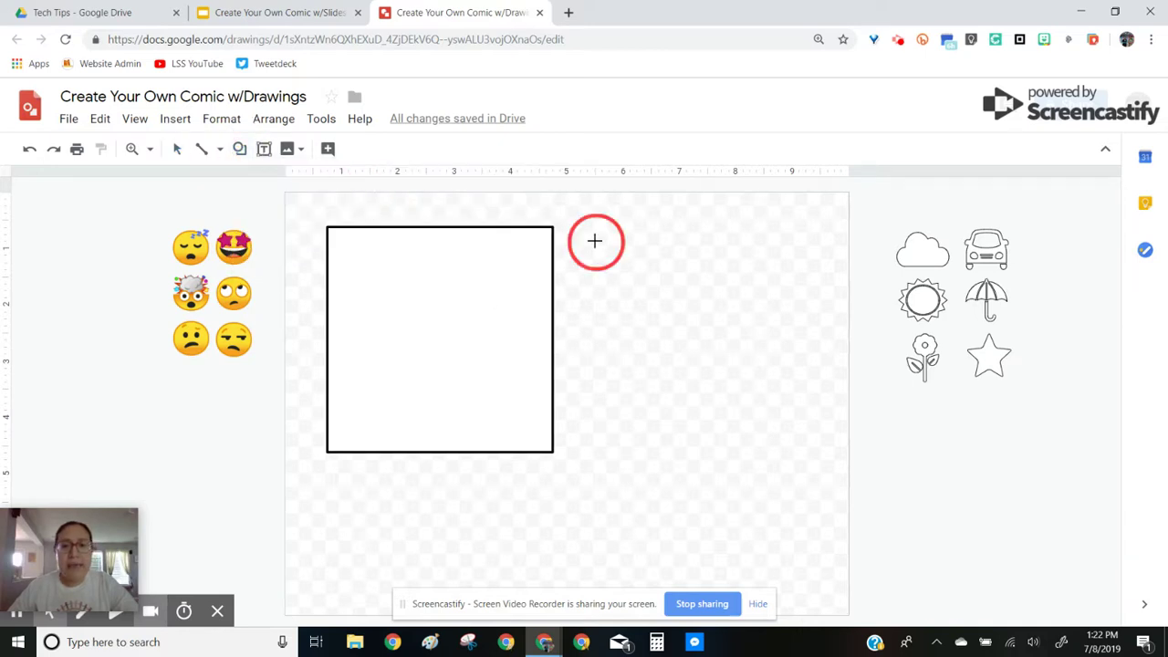
Show the large square's size and position options and lock its aspect ratio
{"action": "left_click", "coordinate": [432, 339]}
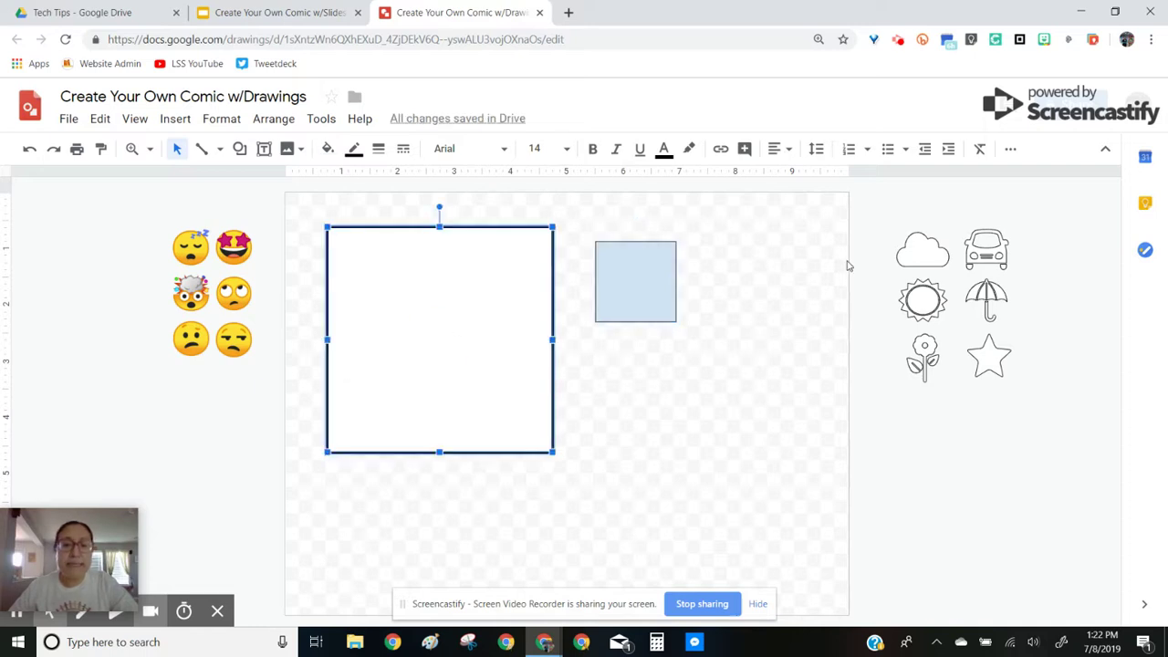
{"action": "left_click", "coordinate": [1010, 148]}
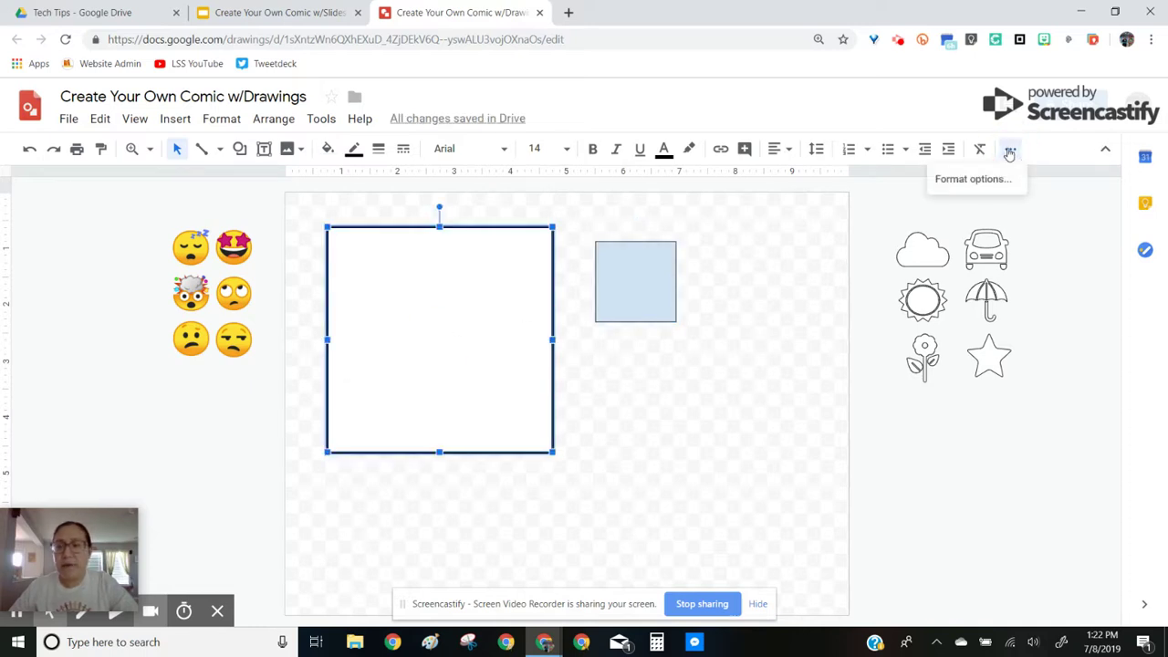
{"action": "left_click", "coordinate": [997, 179]}
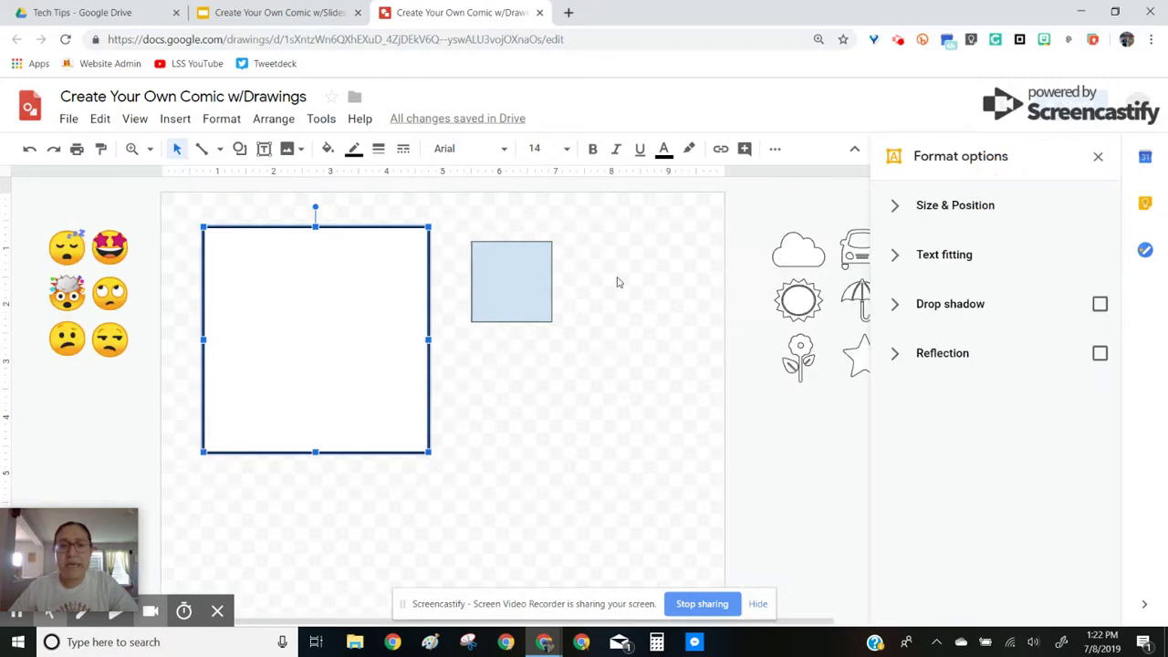
{"action": "left_click", "coordinate": [945, 208]}
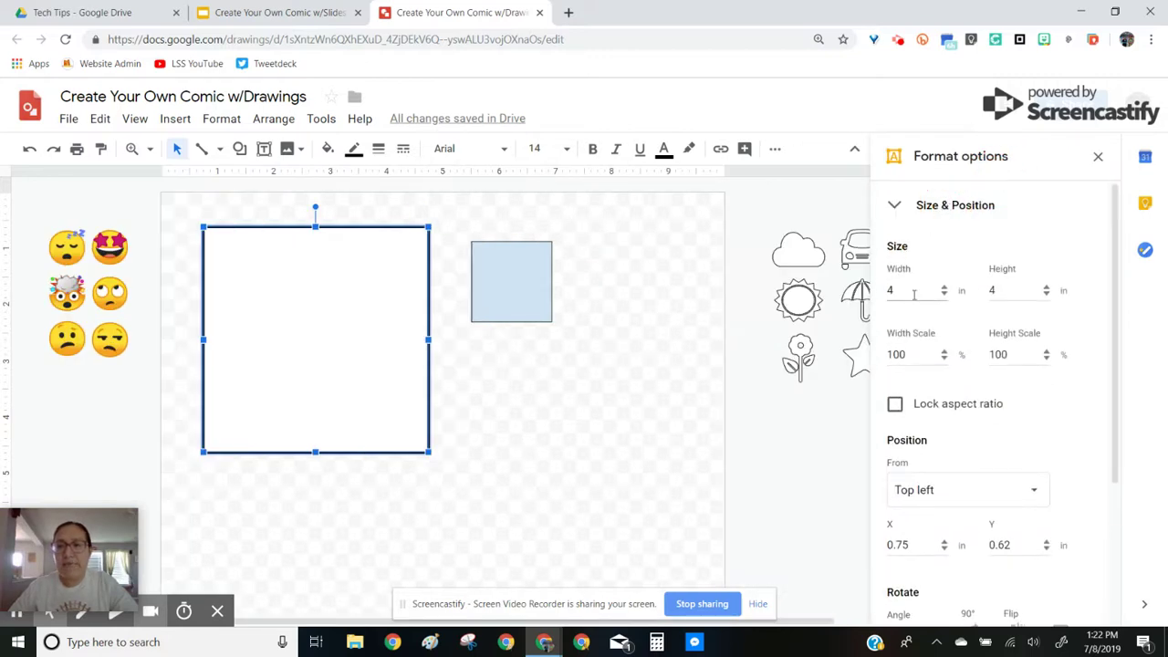
{"action": "left_click", "coordinate": [895, 404]}
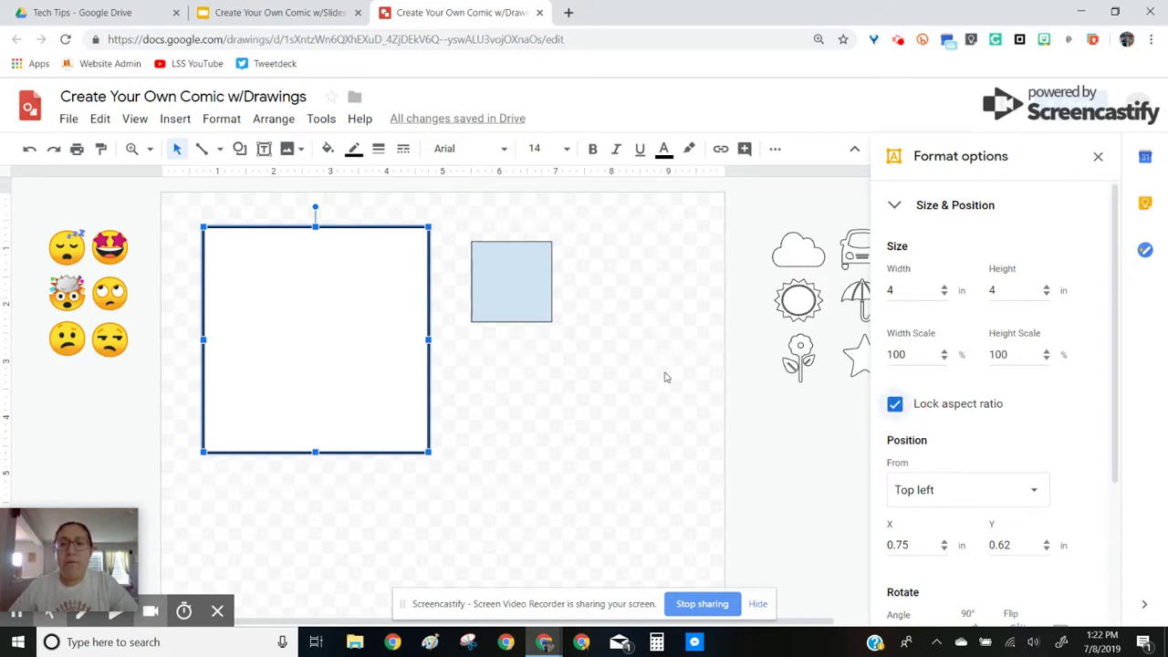
Set the new square's width to 4 in with its aspect ratio locked, and close the format options
{"action": "left_click", "coordinate": [522, 297]}
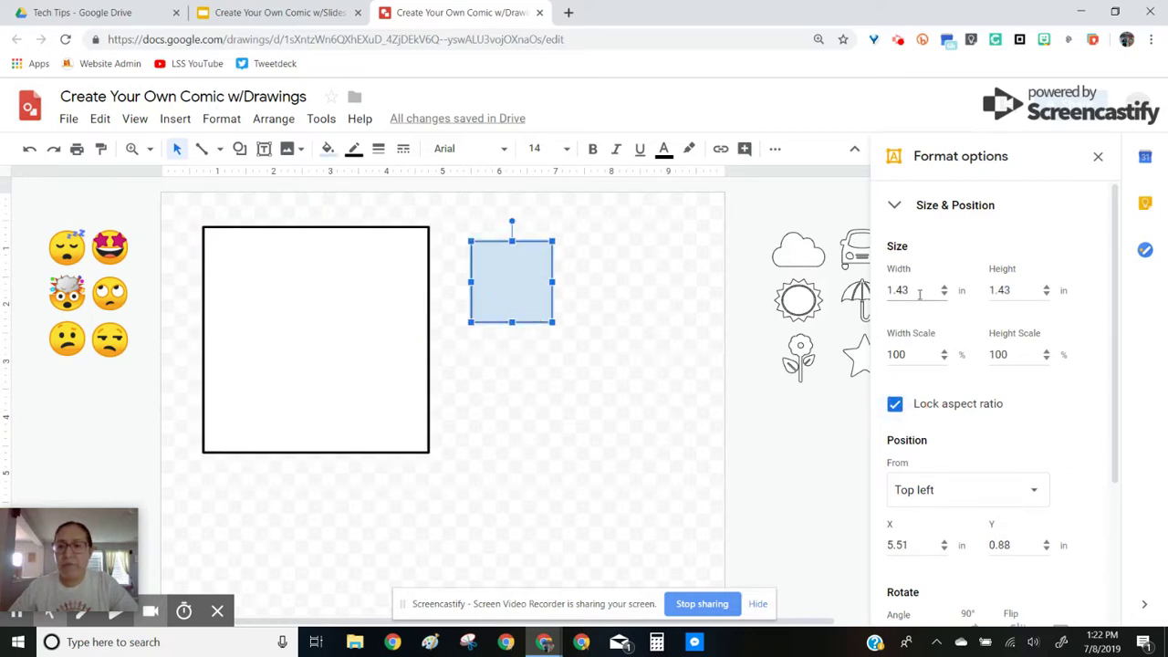
{"action": "left_click_drag", "start_coordinate": [919, 292], "coordinate": [887, 292]}
{"action": "type", "text": "4"}
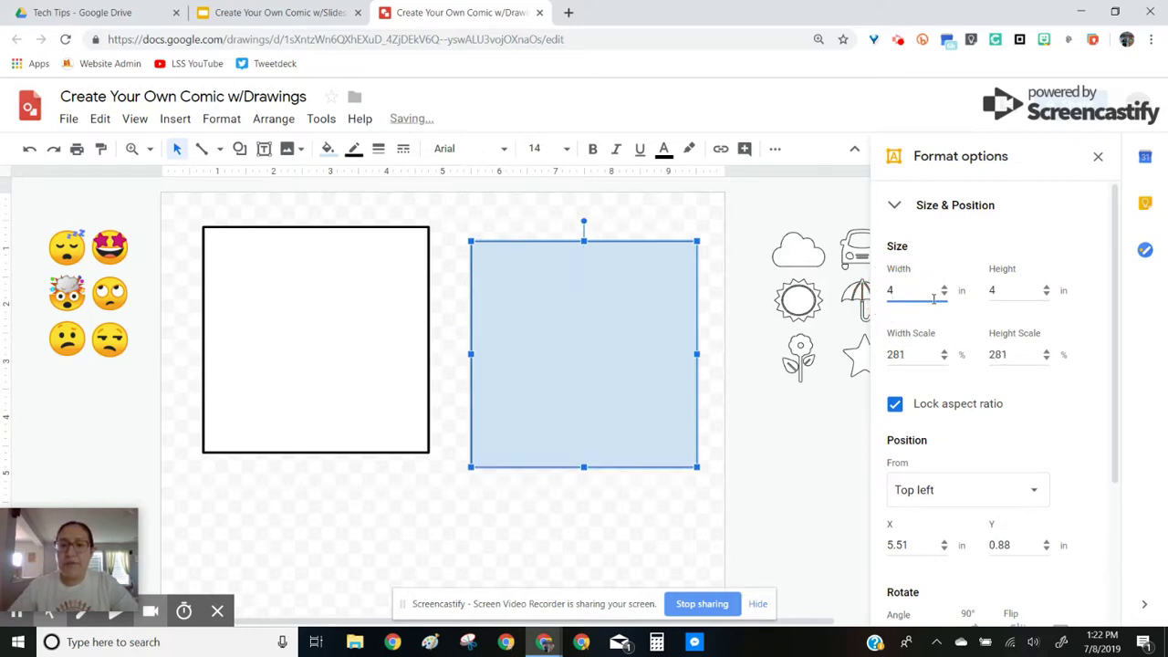
{"action": "left_click", "coordinate": [1098, 156]}
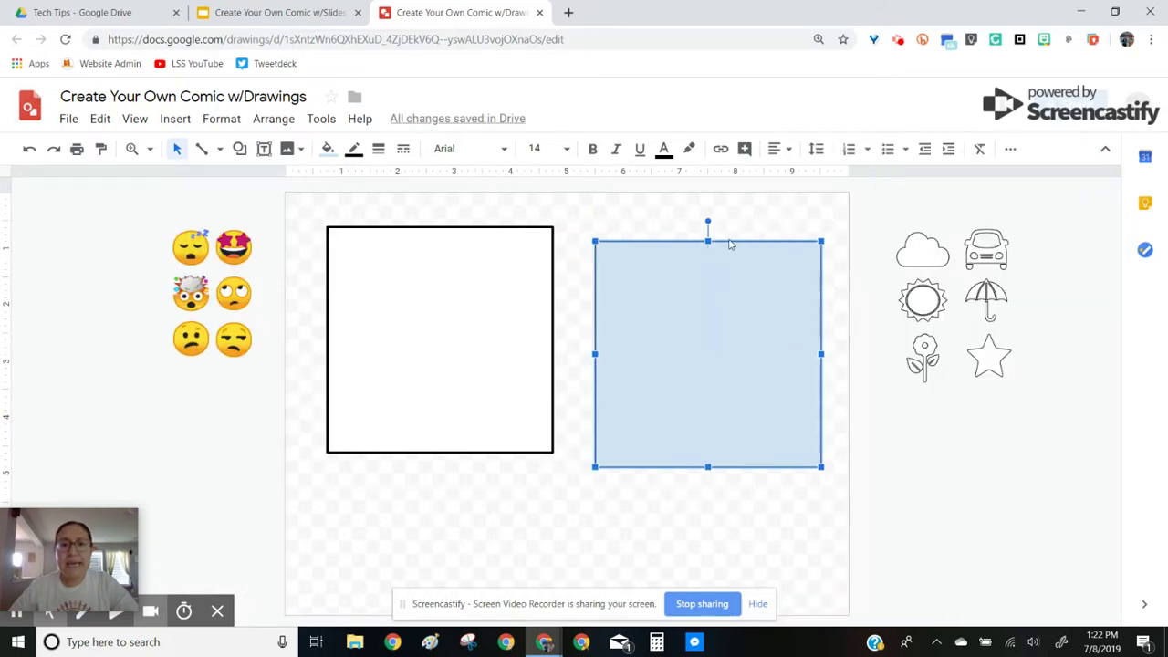
Give the new square a white fill and a black 4px border
{"action": "left_click", "coordinate": [327, 149]}
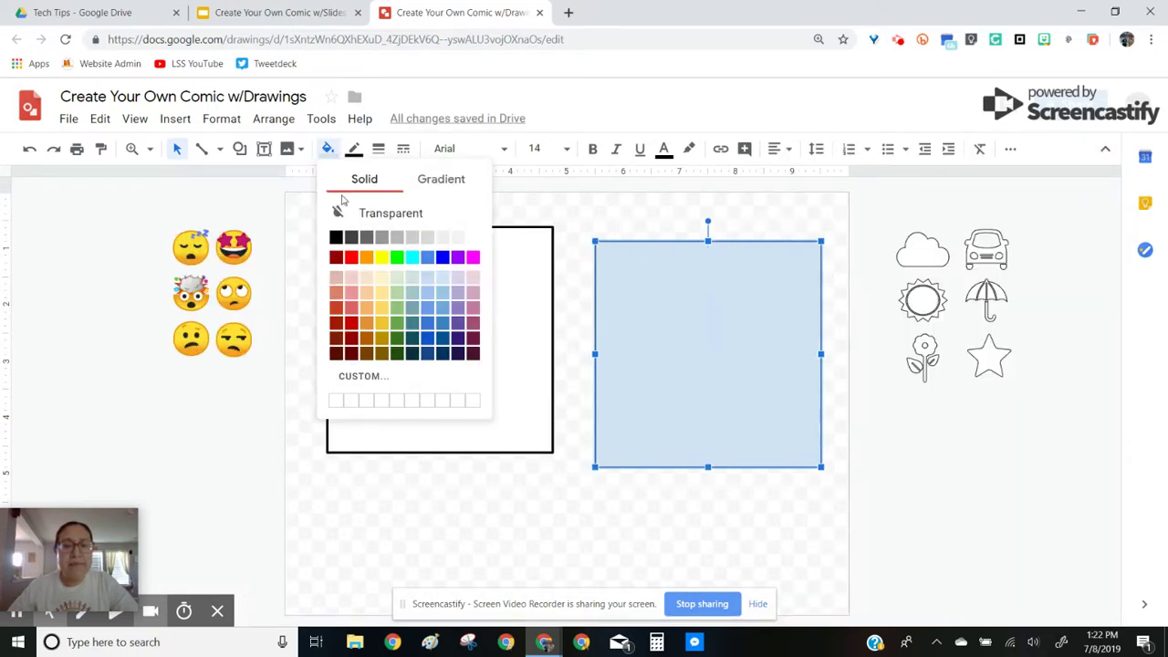
{"action": "left_click", "coordinate": [472, 238]}
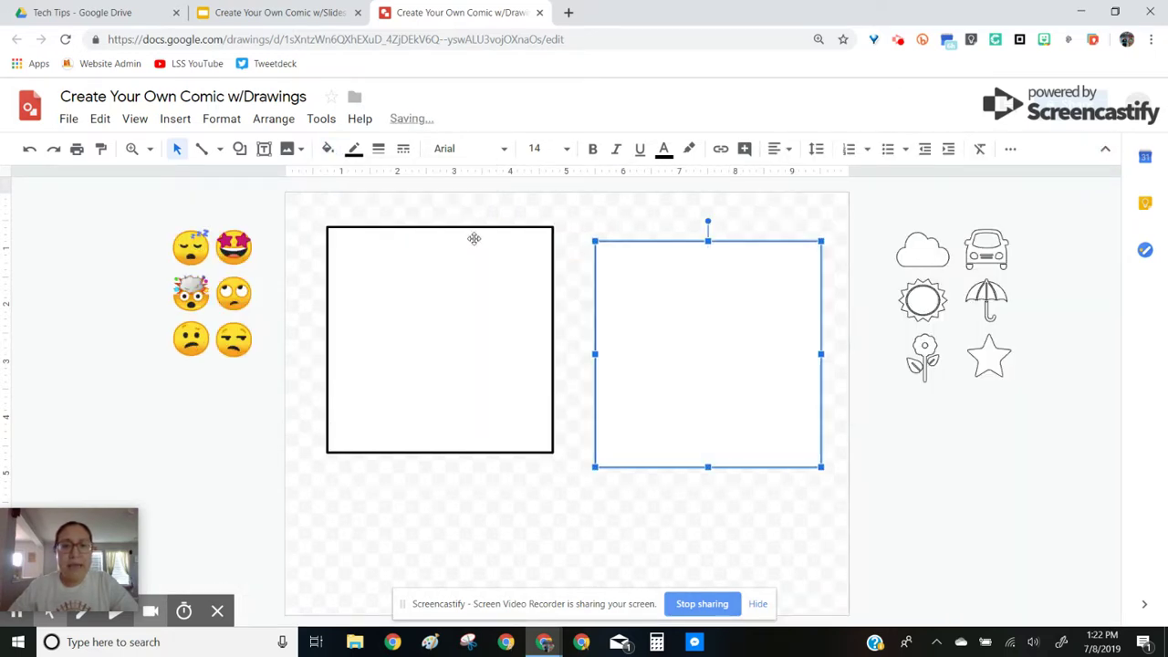
{"action": "left_click", "coordinate": [354, 151]}
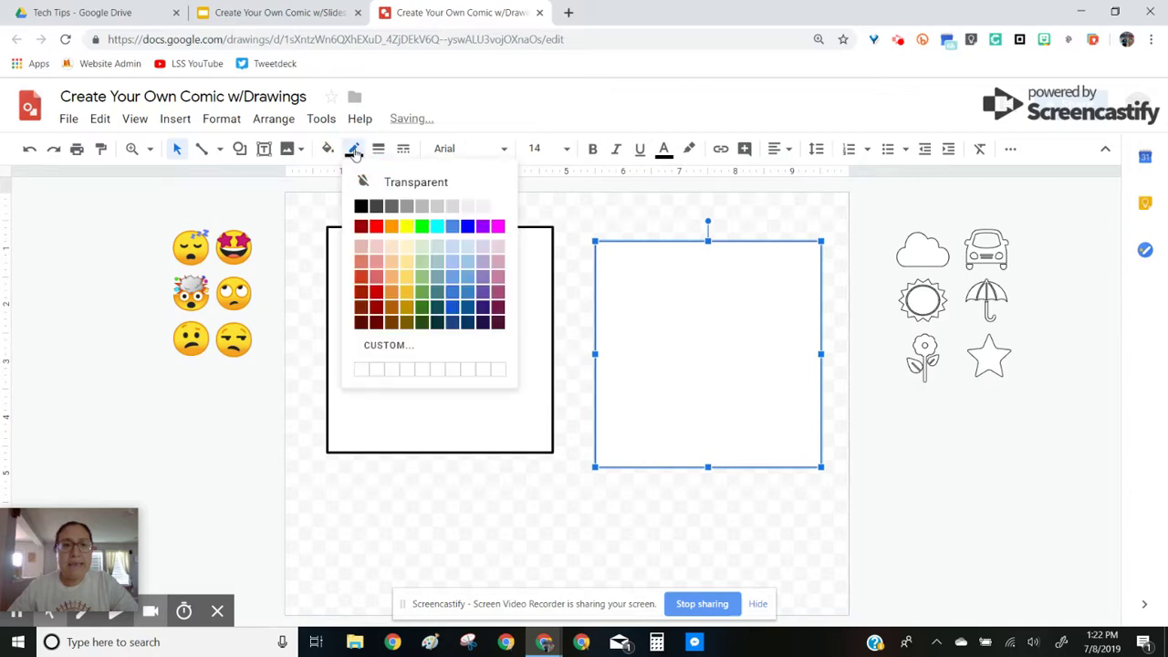
{"action": "left_click", "coordinate": [363, 207]}
{"action": "left_click", "coordinate": [378, 149]}
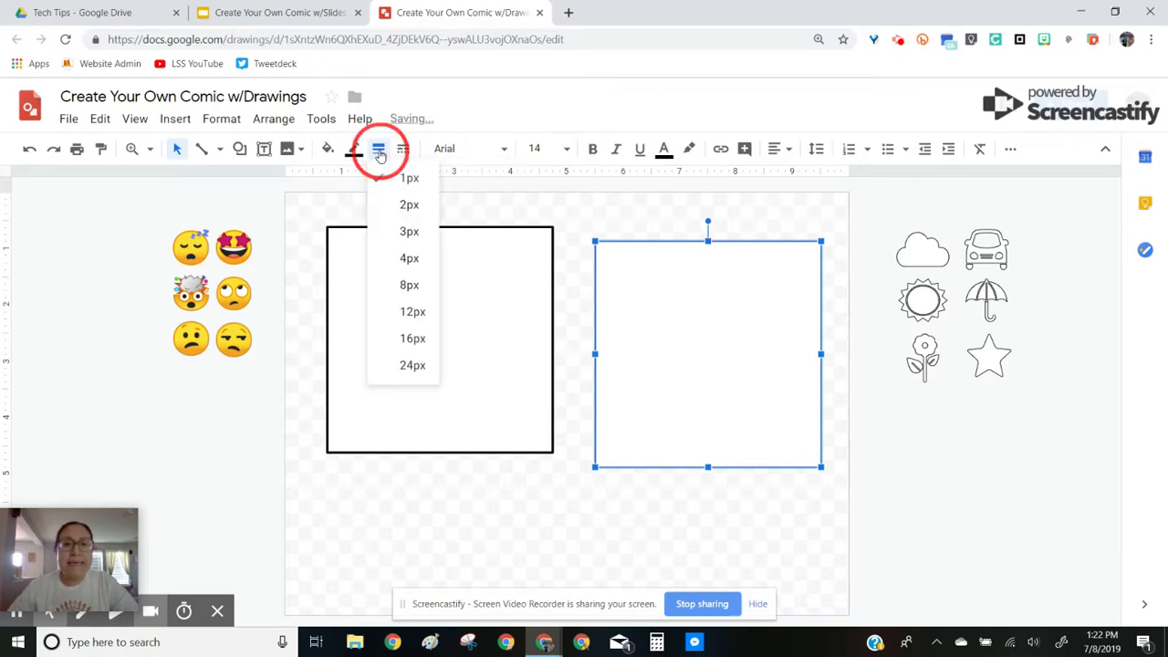
{"action": "left_click", "coordinate": [405, 259]}
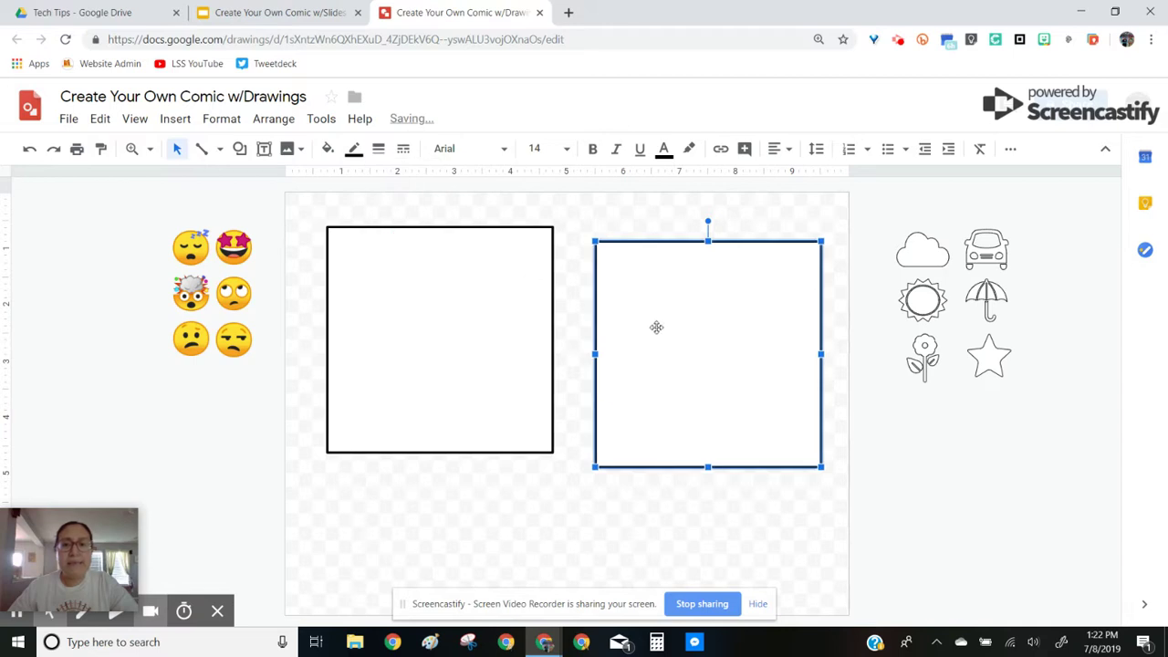
Move the new square flush against the first panel's right edge, with their top edges aligned
{"action": "left_click_drag", "start_coordinate": [670, 318], "coordinate": [624, 305]}
{"action": "left_click", "coordinate": [793, 305]}
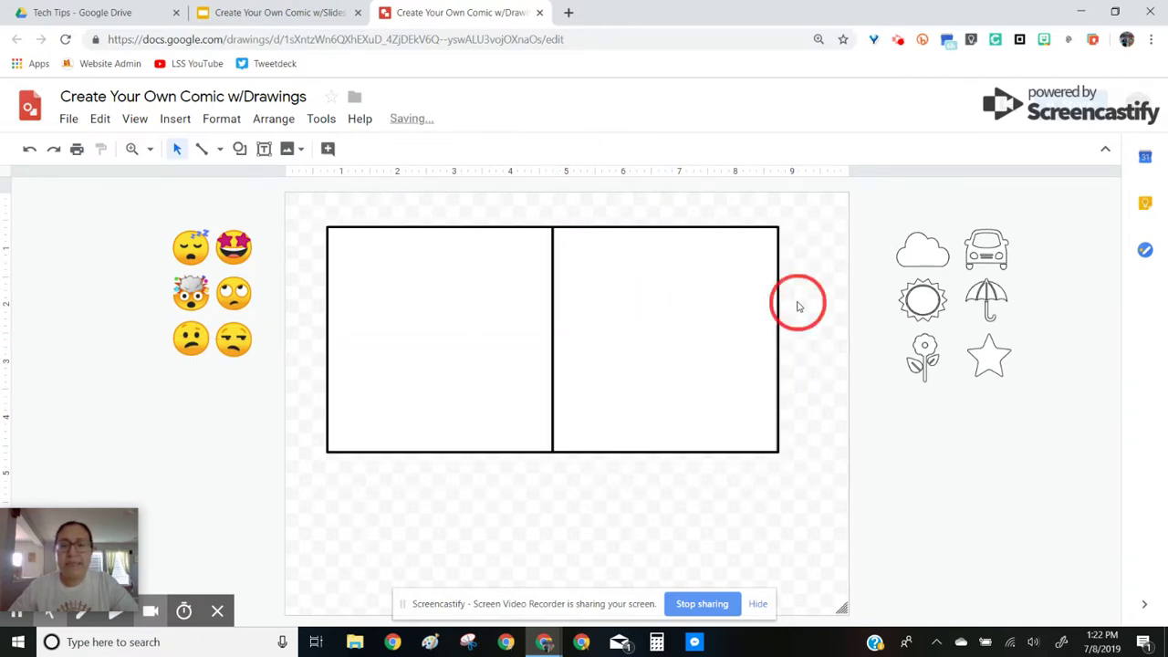
Try a smaller canvas cropped closer around the two panels, and undo the resize
{"action": "mouse_move", "coordinate": [843, 609]}
{"action": "left_mouse_down"}
{"action": "mouse_move", "coordinate": [826, 475]}
{"action": "mouse_move", "coordinate": [820, 497]}
{"action": "left_mouse_up"}
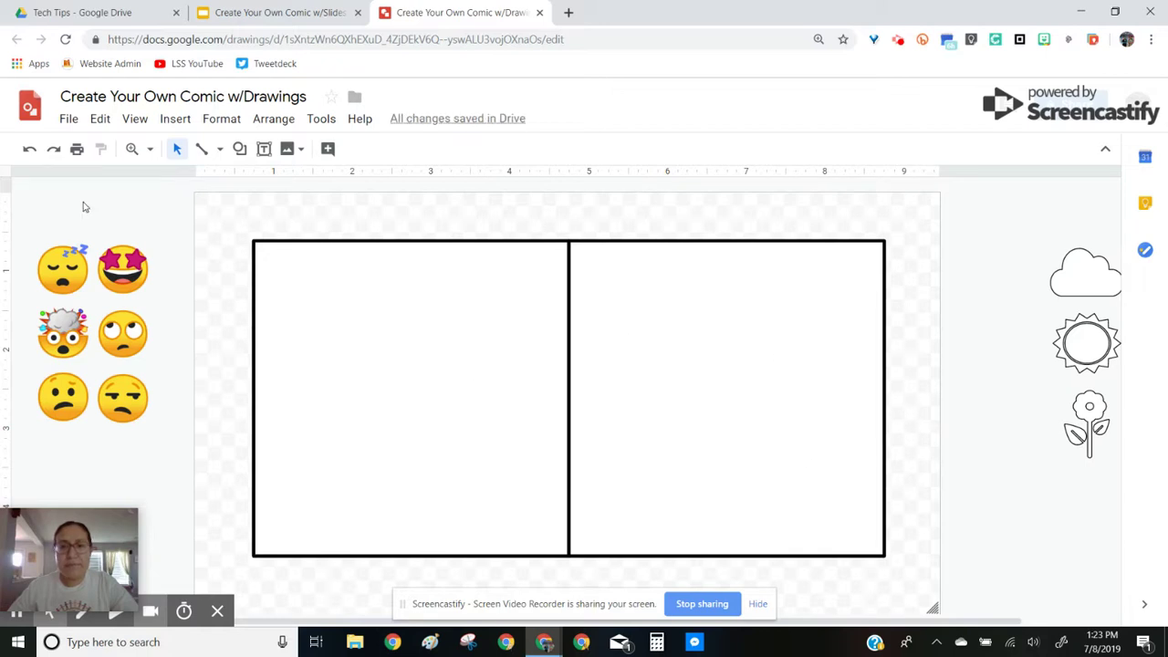
{"action": "left_click", "coordinate": [28, 151]}
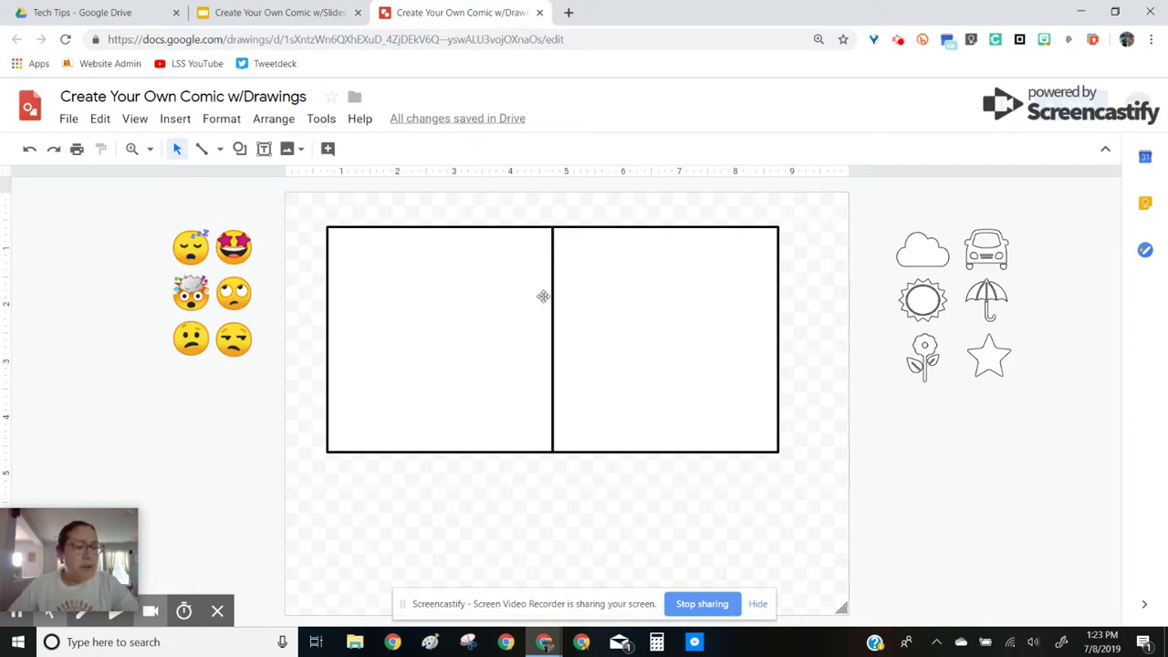
Copy the cloud clip art into the upper-left corner of the first panel and enlarge the copy
{"action": "left_click", "coordinate": [920, 260]}
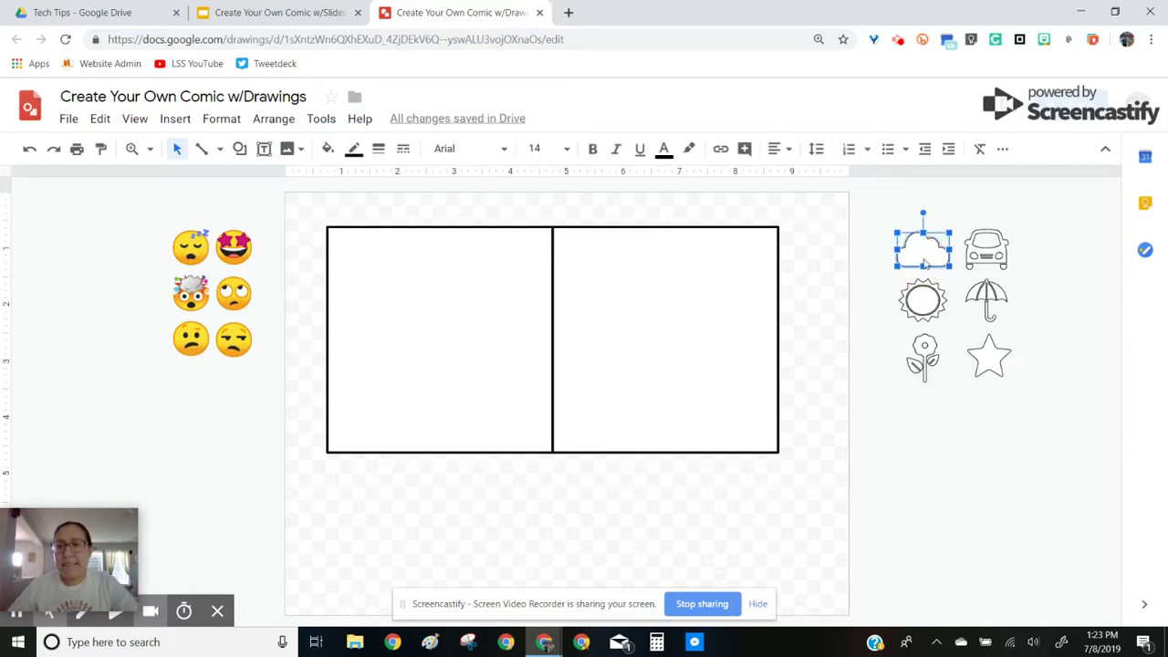
{"action": "right_click", "coordinate": [923, 263]}
{"action": "left_click", "coordinate": [970, 240]}
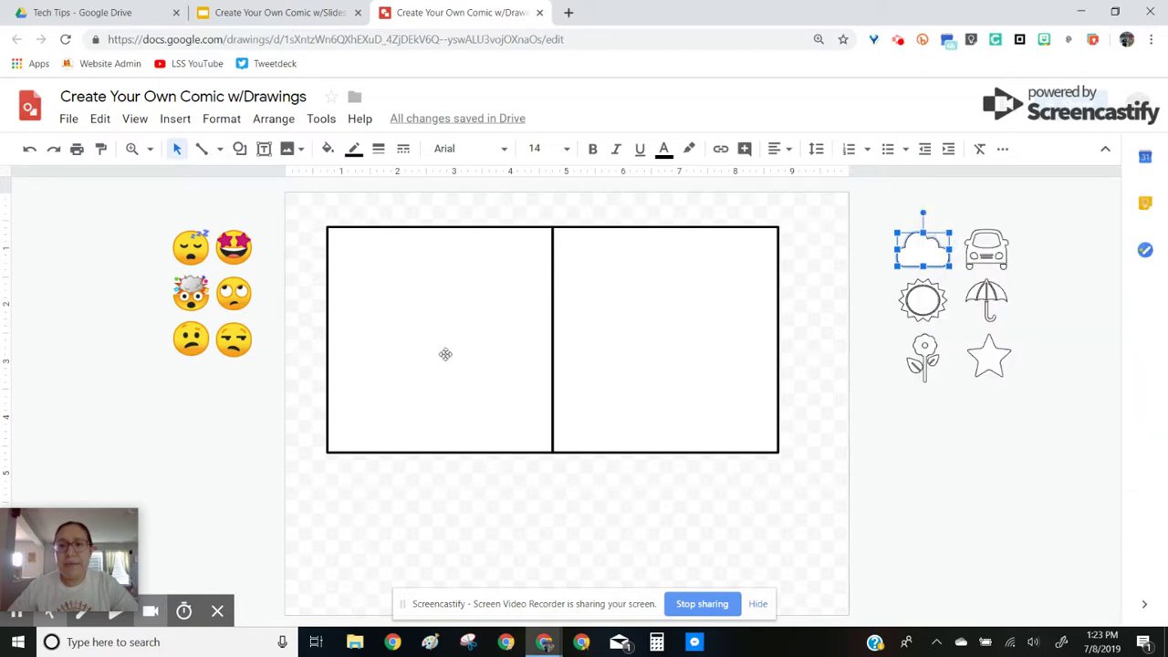
{"action": "right_click", "coordinate": [792, 359]}
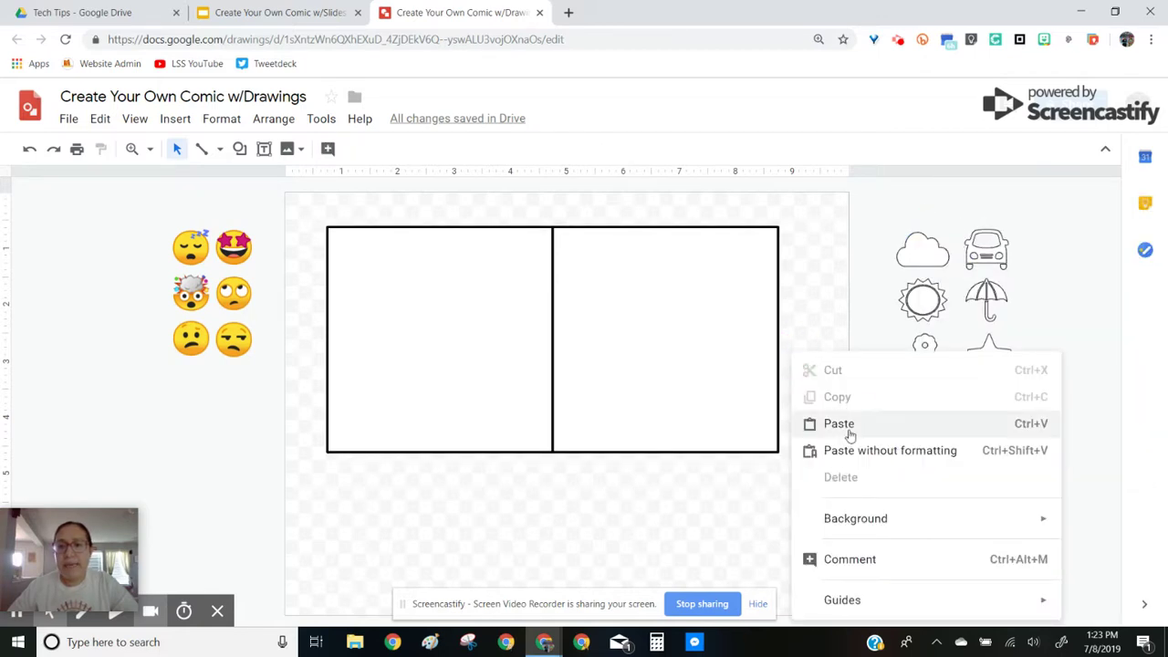
{"action": "left_click", "coordinate": [815, 422]}
{"action": "left_click_drag", "start_coordinate": [931, 258], "coordinate": [424, 291]}
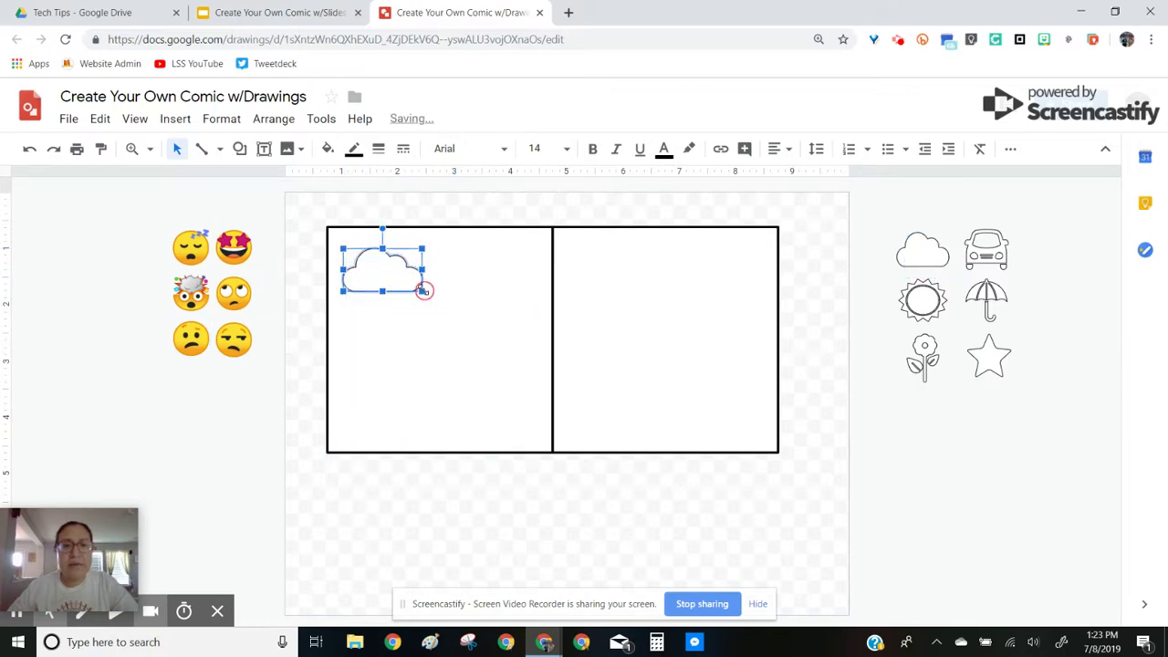
Give the cloud in the first panel a white fill and a blue 2px outline
{"action": "left_click", "coordinate": [328, 150]}
{"action": "left_click", "coordinate": [467, 238]}
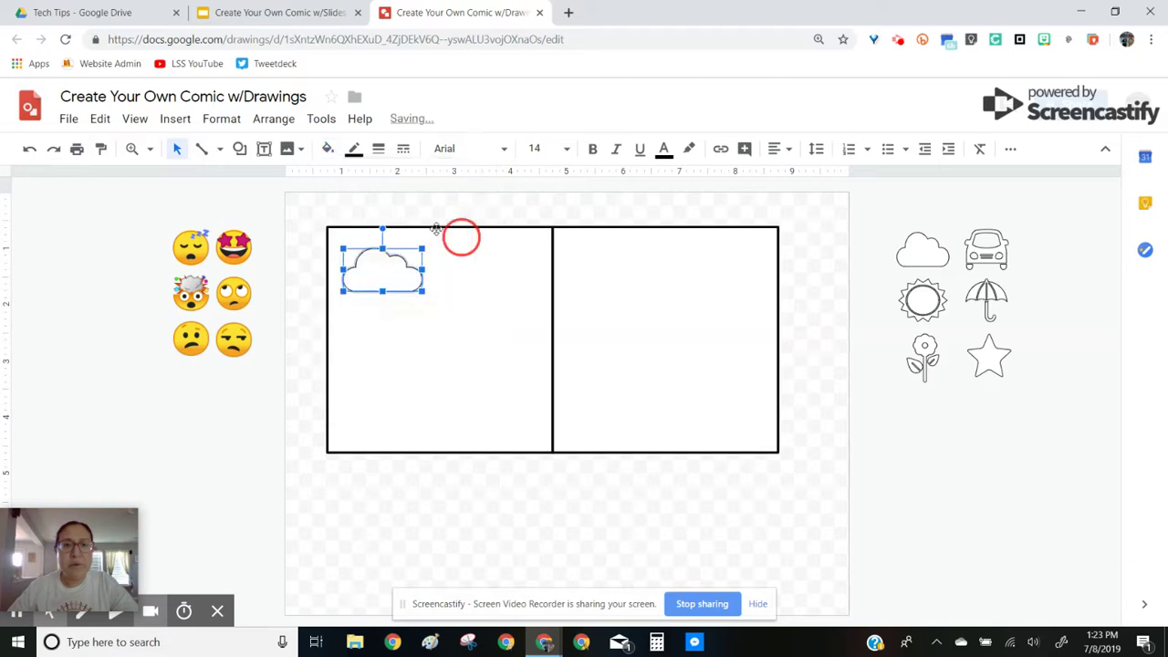
{"action": "left_click", "coordinate": [354, 150]}
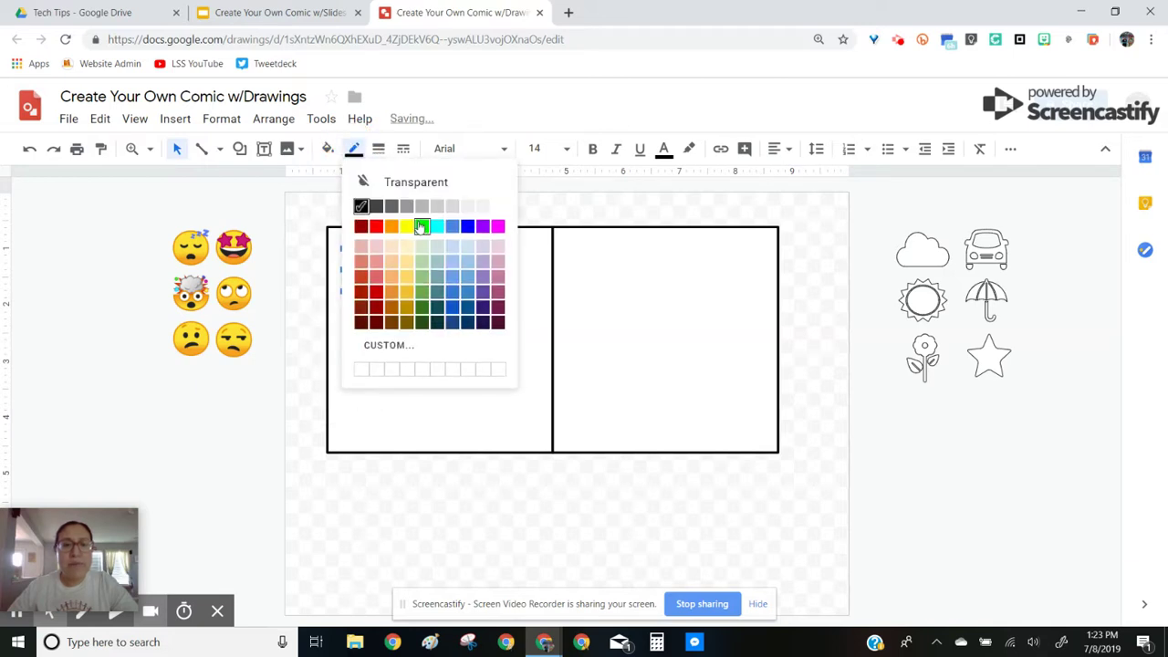
{"action": "left_click", "coordinate": [465, 226]}
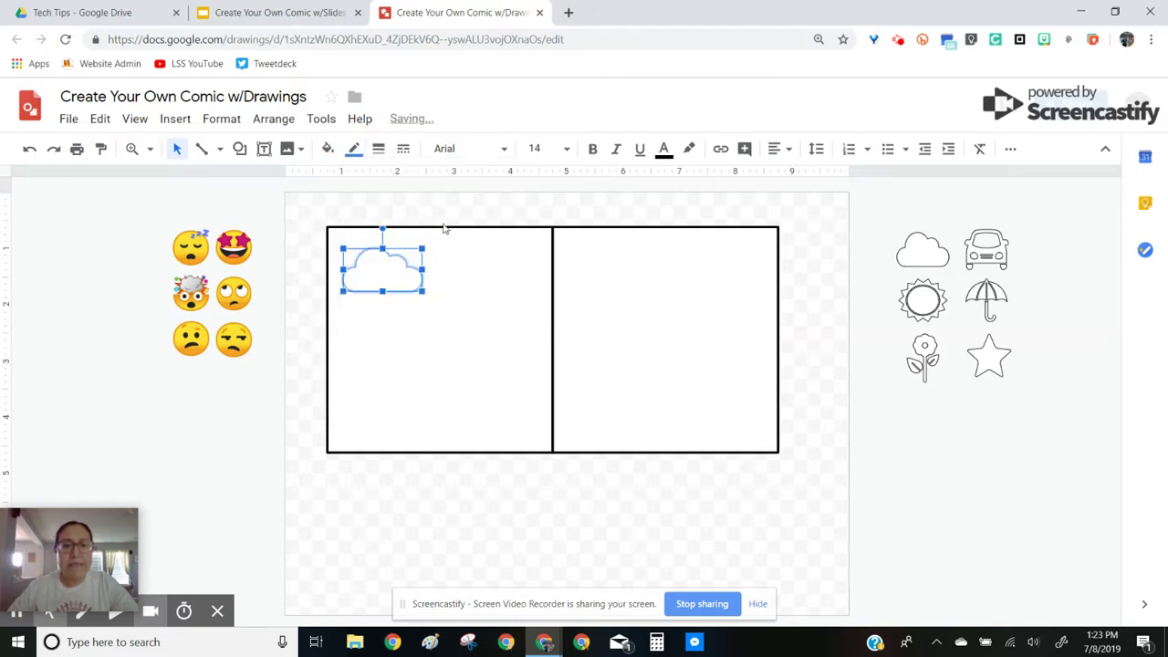
{"action": "left_click", "coordinate": [379, 150]}
{"action": "left_click", "coordinate": [396, 202]}
Duplicate the blue cloud and place a smaller copy overlapping the original's lower-right part
{"action": "left_click", "coordinate": [504, 317]}
{"action": "left_click", "coordinate": [396, 279]}
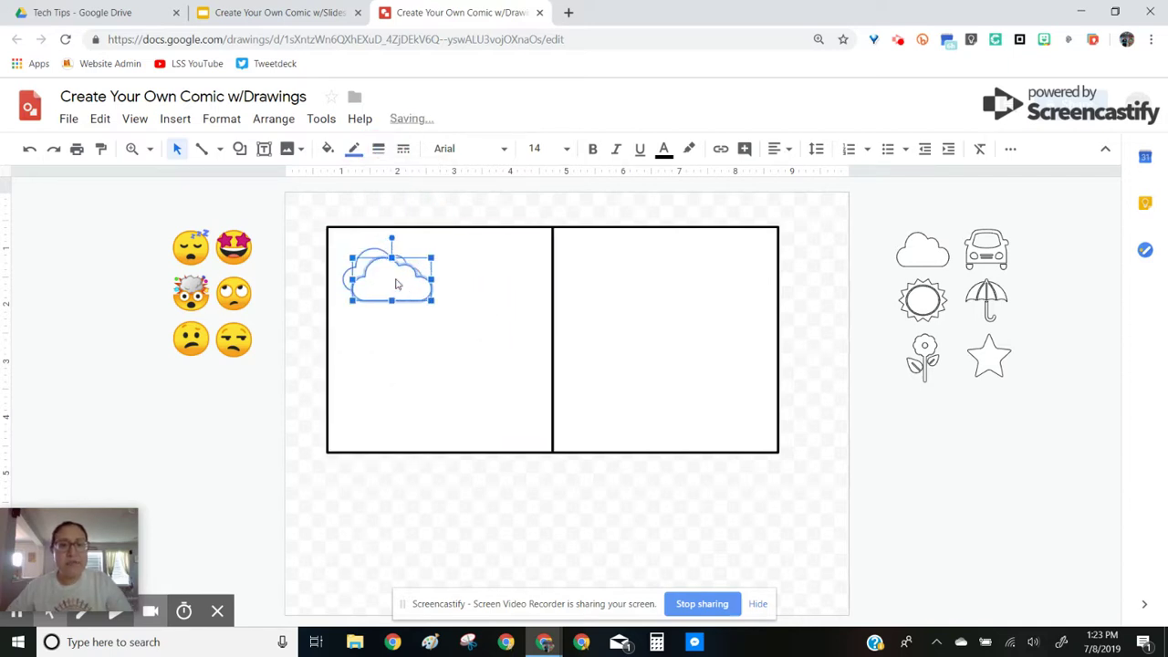
{"action": "mouse_move", "coordinate": [396, 284]}
{"action": "left_mouse_down"}
{"action": "mouse_move", "coordinate": [425, 297]}
{"action": "mouse_move", "coordinate": [394, 276]}
{"action": "left_mouse_up"}
{"action": "left_click", "coordinate": [424, 298]}
{"action": "left_click", "coordinate": [503, 310]}
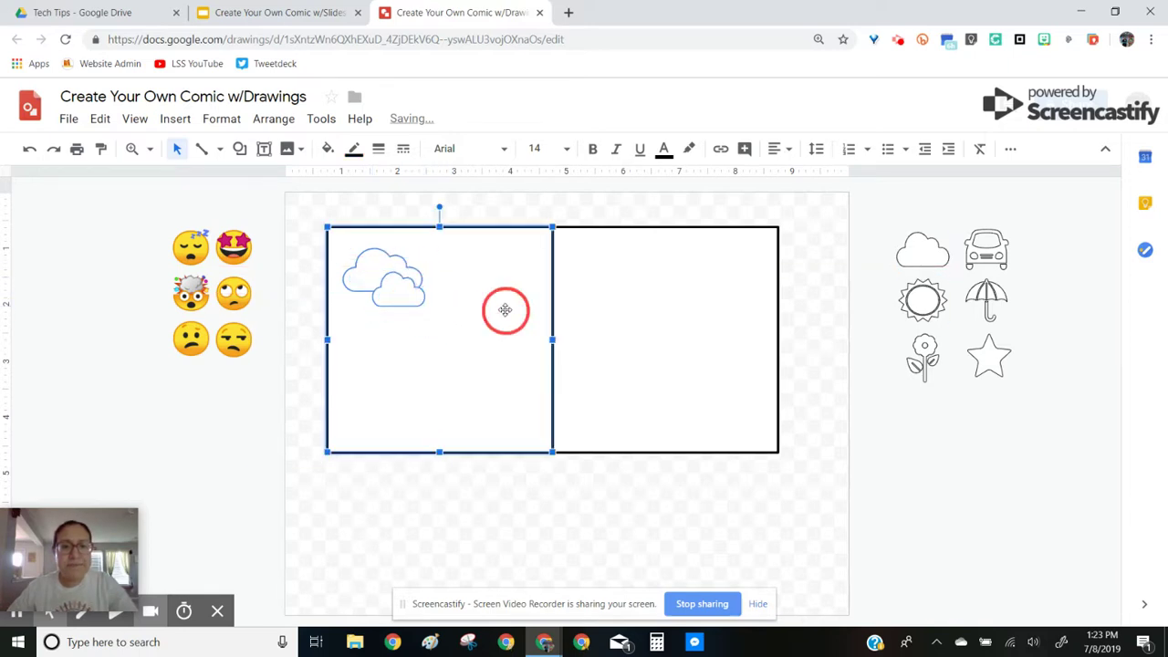
Copy the sun clip art into the first panel to the right of the clouds and enlarge the copy
{"action": "left_click", "coordinate": [937, 301]}
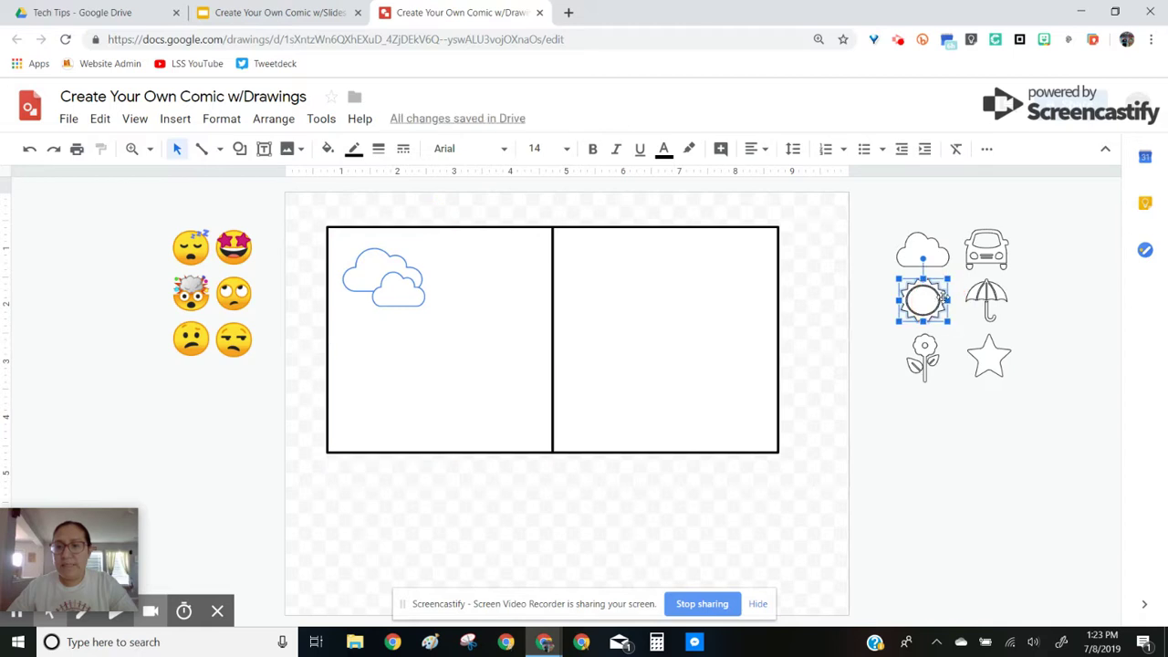
{"action": "right_click", "coordinate": [940, 300]}
{"action": "left_click", "coordinate": [986, 308]}
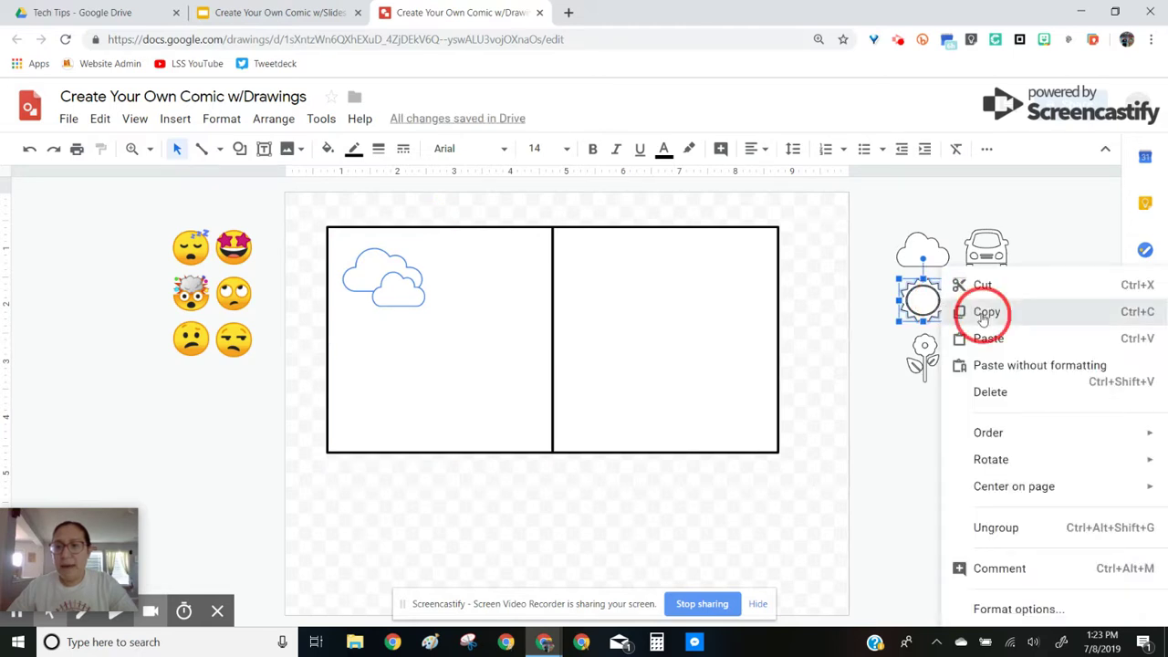
{"action": "right_click", "coordinate": [490, 369]}
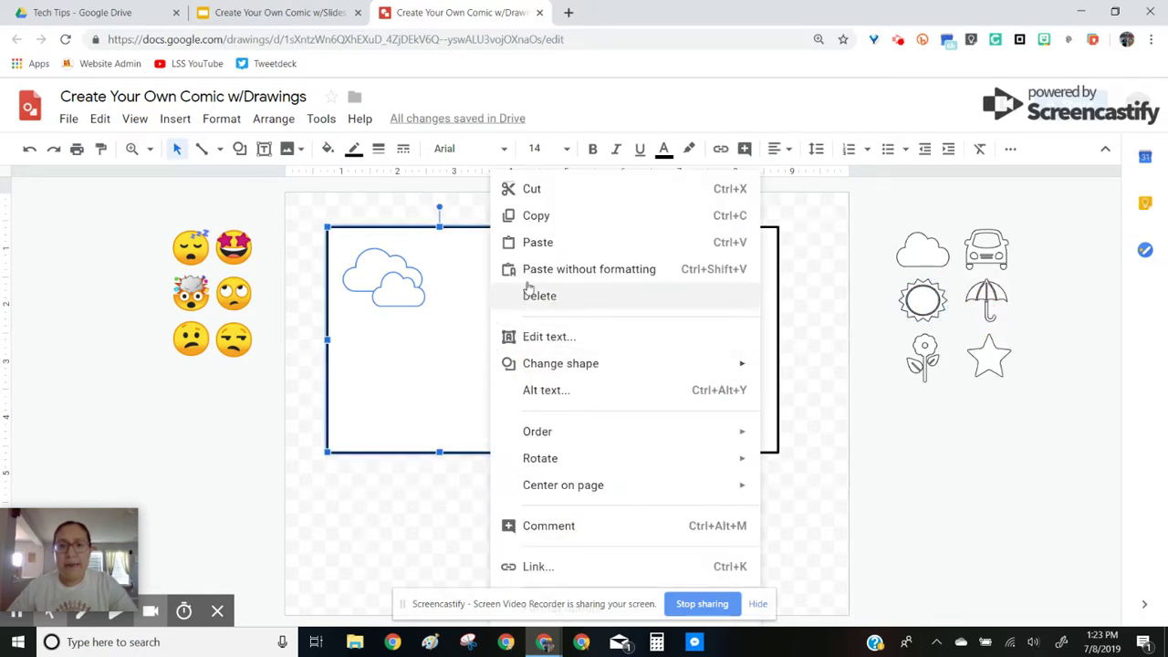
{"action": "left_click", "coordinate": [546, 245]}
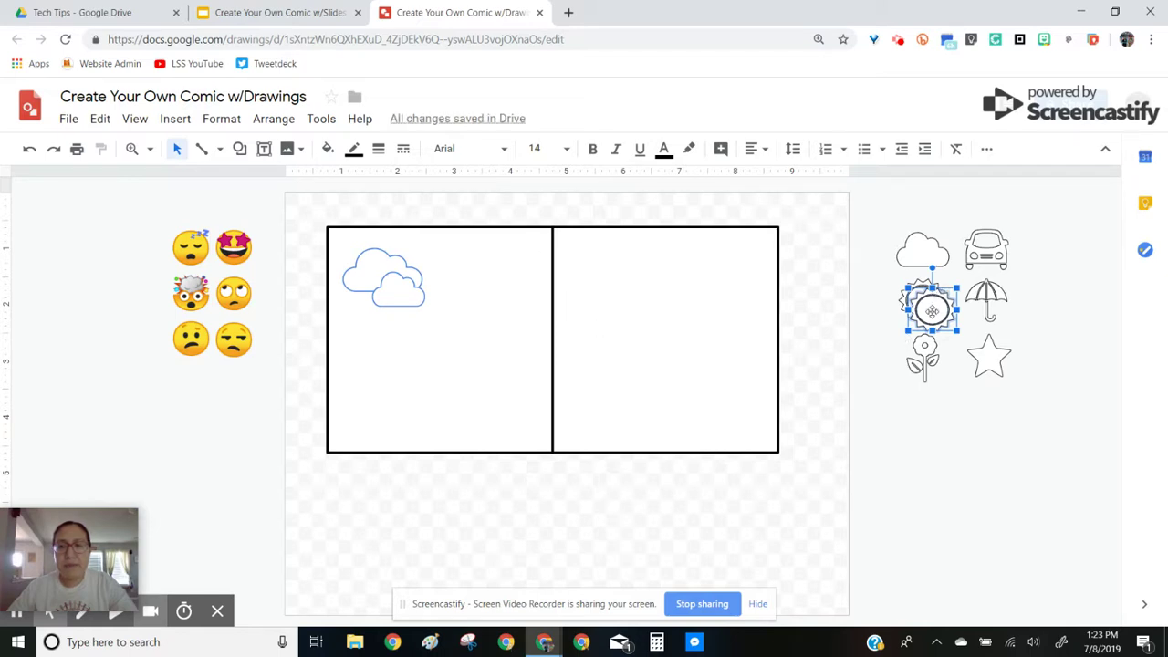
{"action": "left_click_drag", "start_coordinate": [931, 312], "coordinate": [433, 320]}
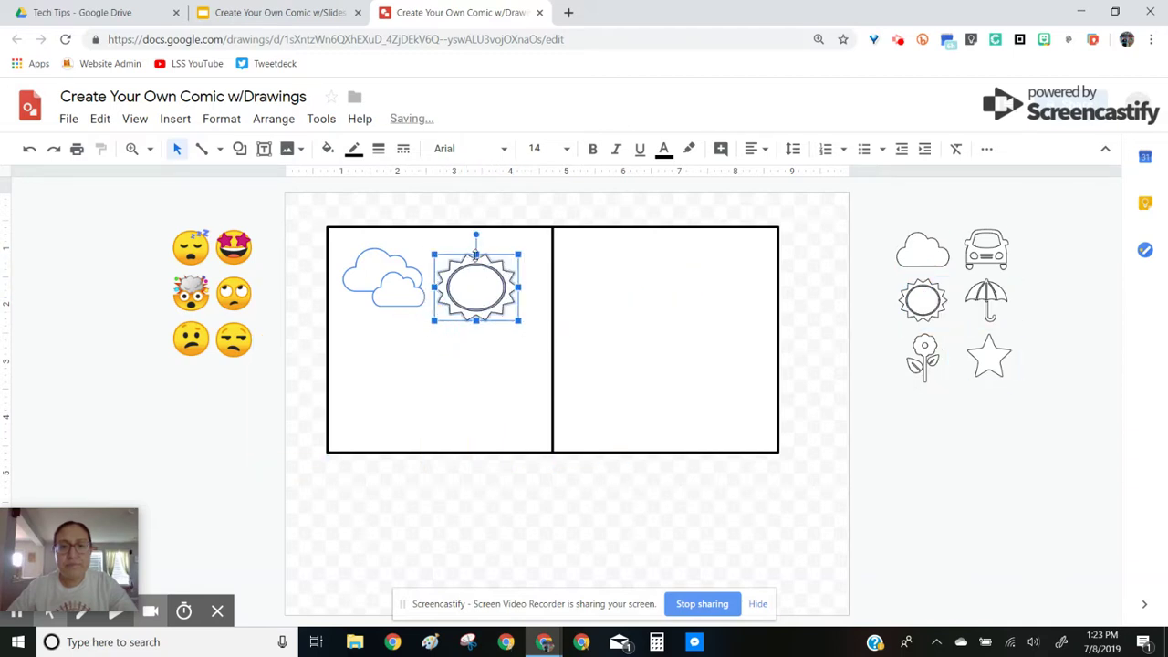
Unlock the sun's aspect ratio, size it to 1.5 by 1.5 in, and move it into the first panel's upper-right corner
{"action": "left_click", "coordinate": [985, 151]}
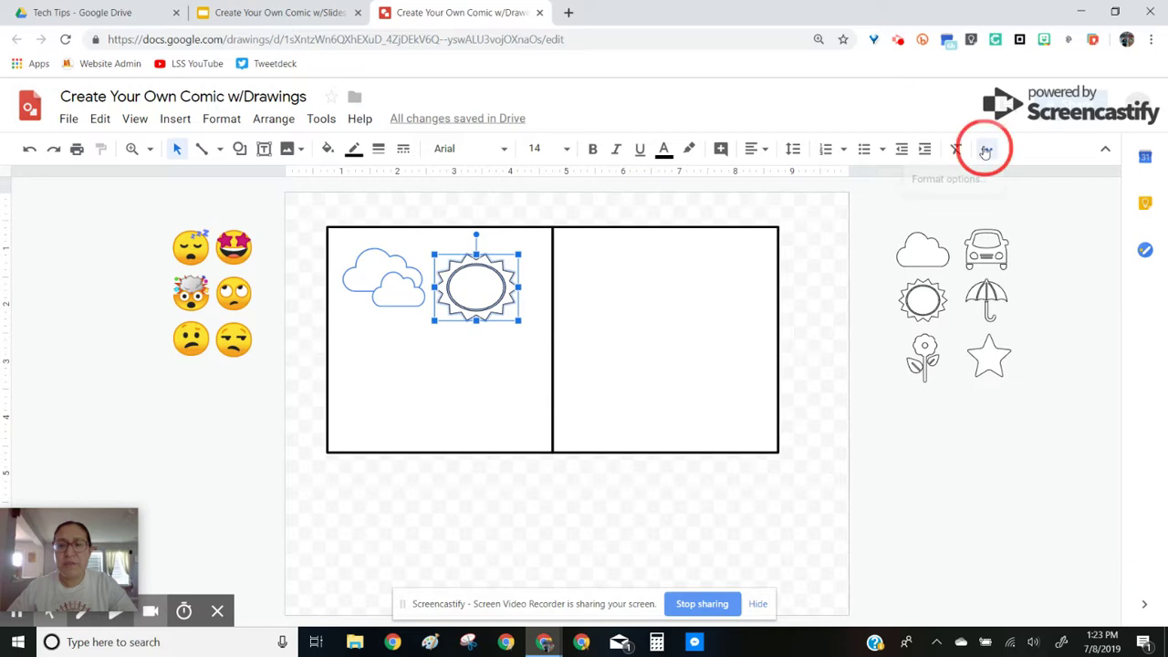
{"action": "left_click", "coordinate": [986, 150]}
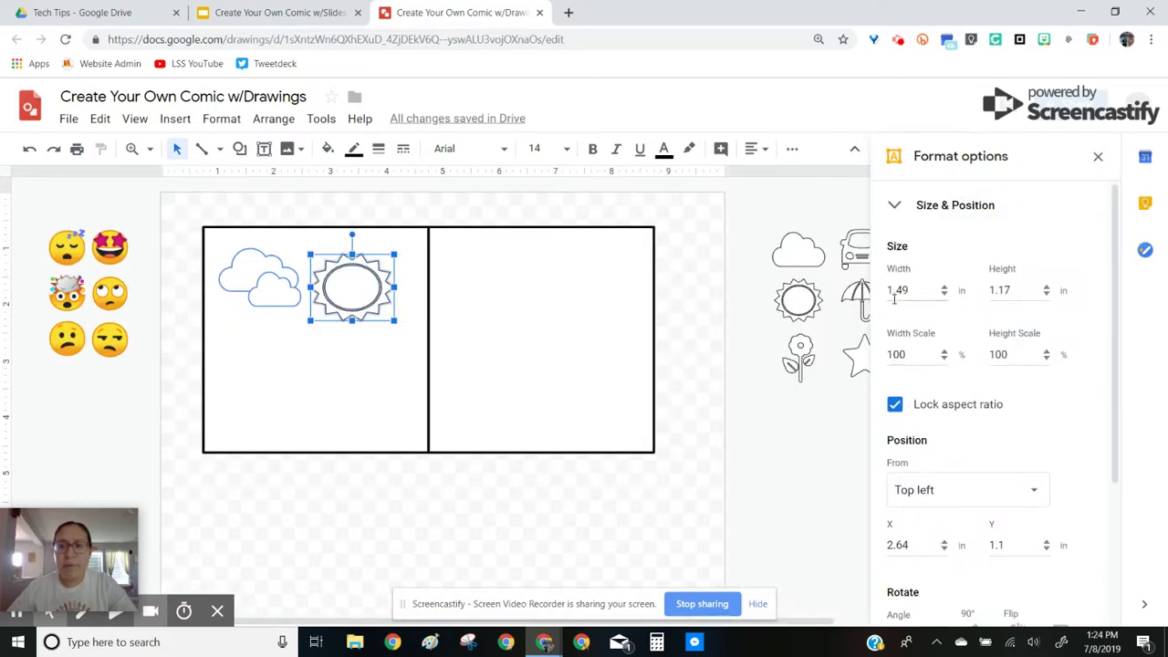
{"action": "left_click", "coordinate": [895, 404]}
{"action": "left_click_drag", "start_coordinate": [915, 290], "coordinate": [879, 288]}
{"action": "type", "text": "1.5"}
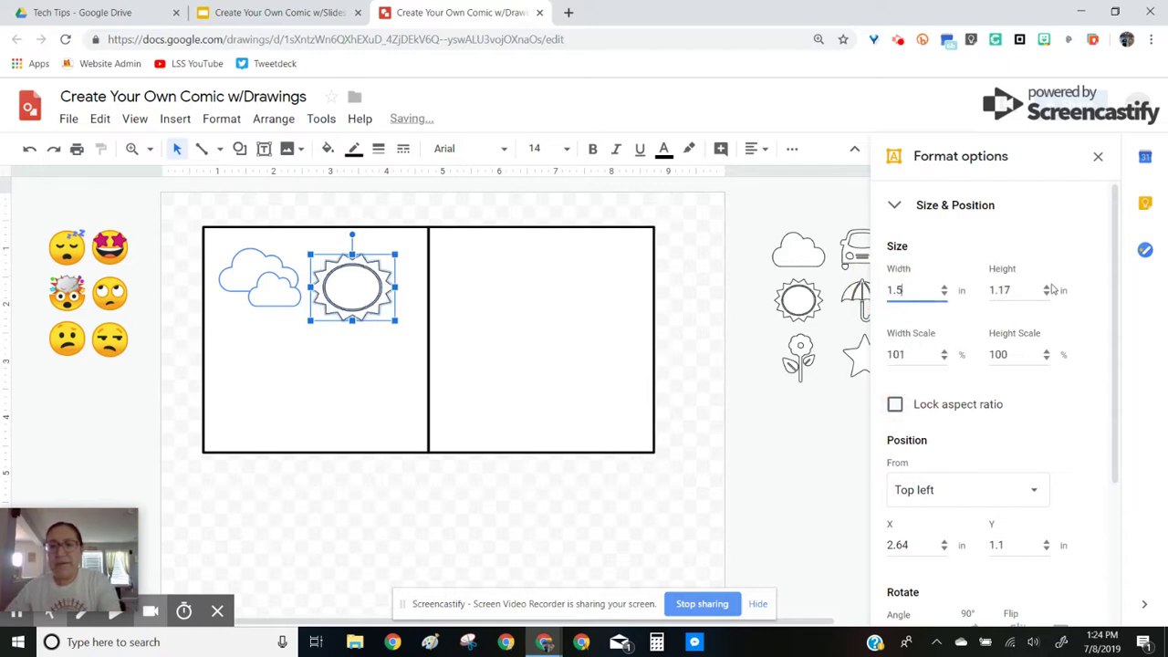
{"action": "left_click_drag", "start_coordinate": [1004, 290], "coordinate": [982, 291]}
{"action": "type", "text": "1.5"}
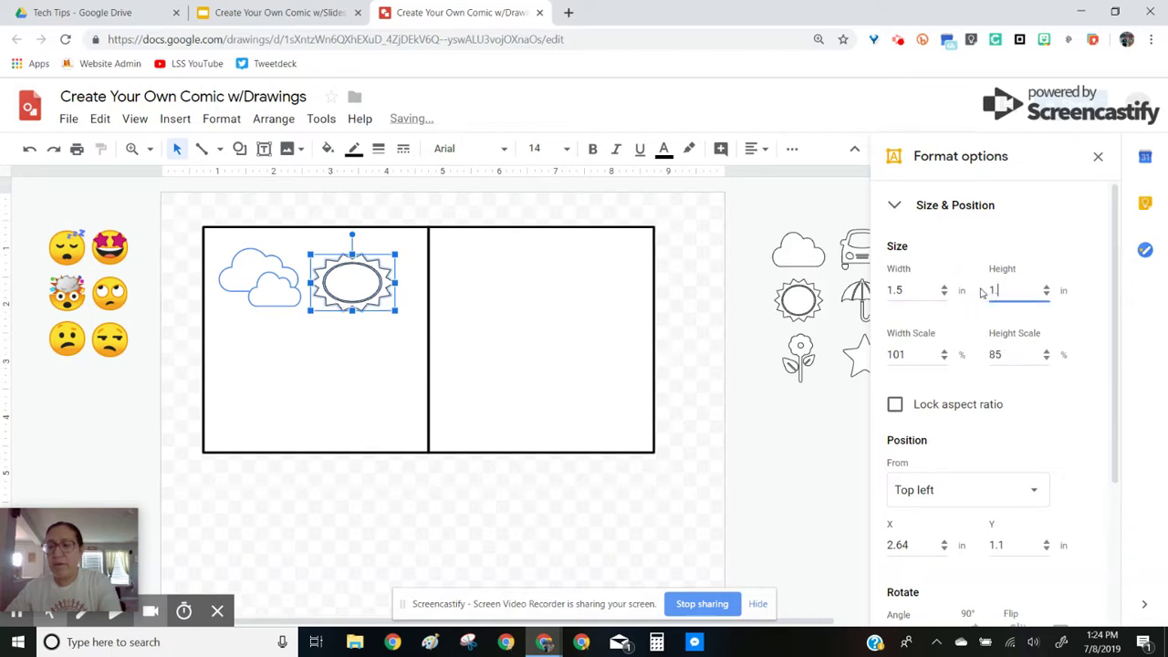
{"action": "left_click", "coordinate": [1098, 157]}
{"action": "mouse_move", "coordinate": [477, 311]}
{"action": "left_mouse_down"}
{"action": "mouse_move", "coordinate": [478, 295]}
{"action": "mouse_move", "coordinate": [496, 292]}
{"action": "left_mouse_up"}
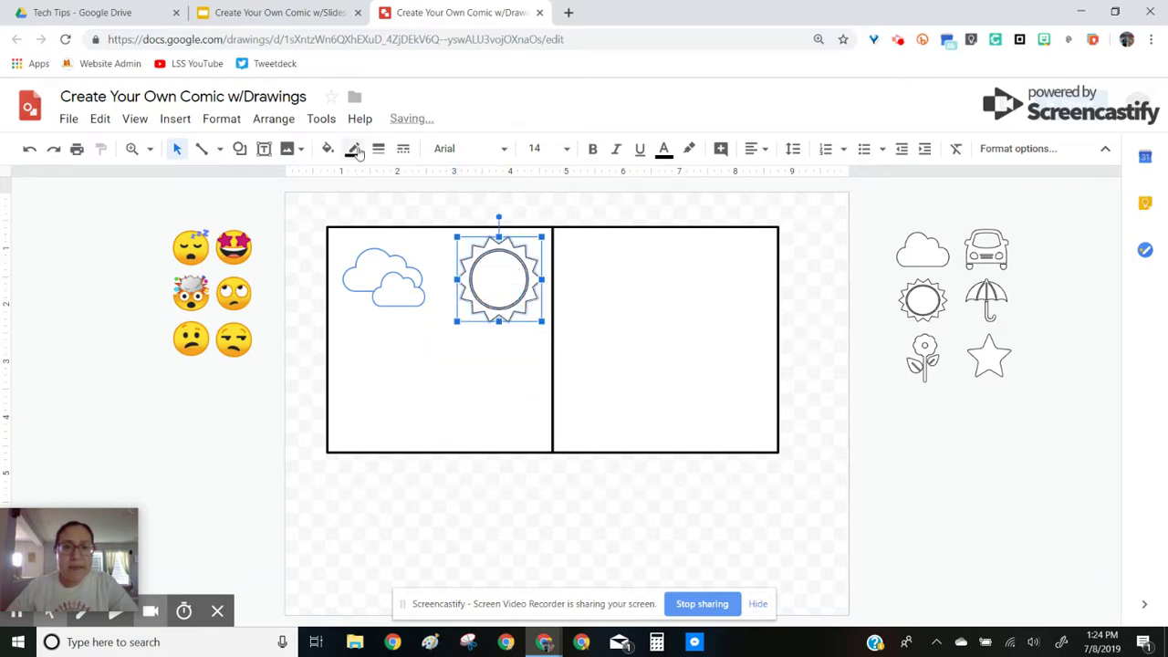
Give the sun in the first panel a yellow outline and an orange fill
{"action": "left_click", "coordinate": [355, 149]}
{"action": "left_click", "coordinate": [406, 226]}
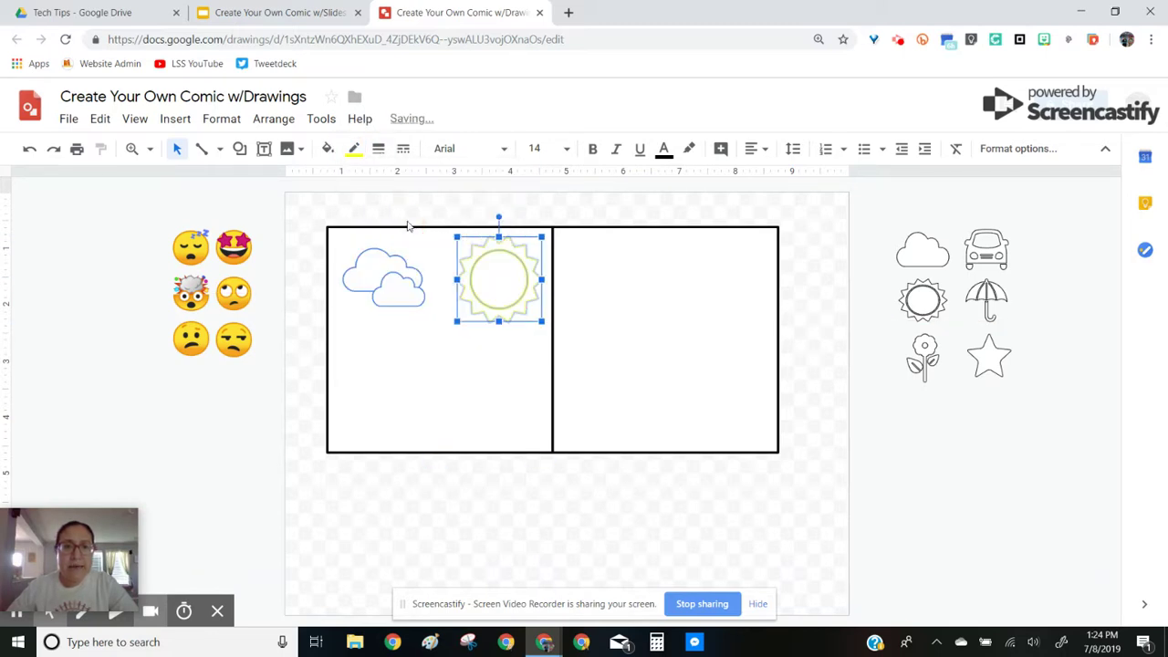
{"action": "left_click", "coordinate": [329, 148]}
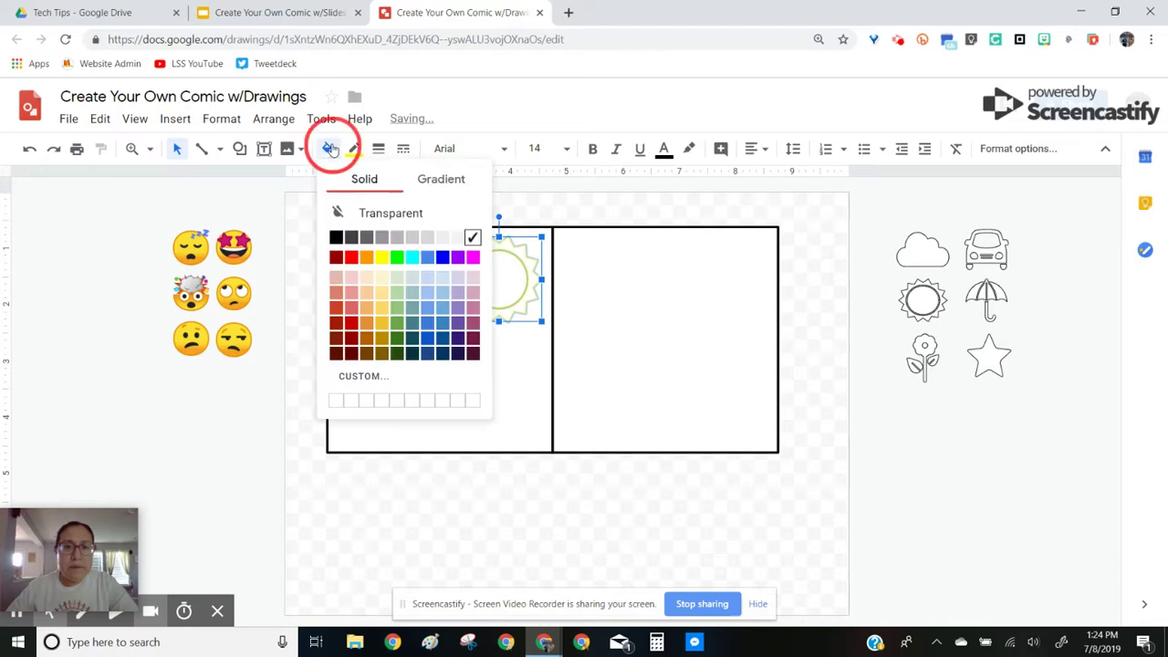
{"action": "left_click", "coordinate": [364, 256]}
{"action": "left_click", "coordinate": [455, 420]}
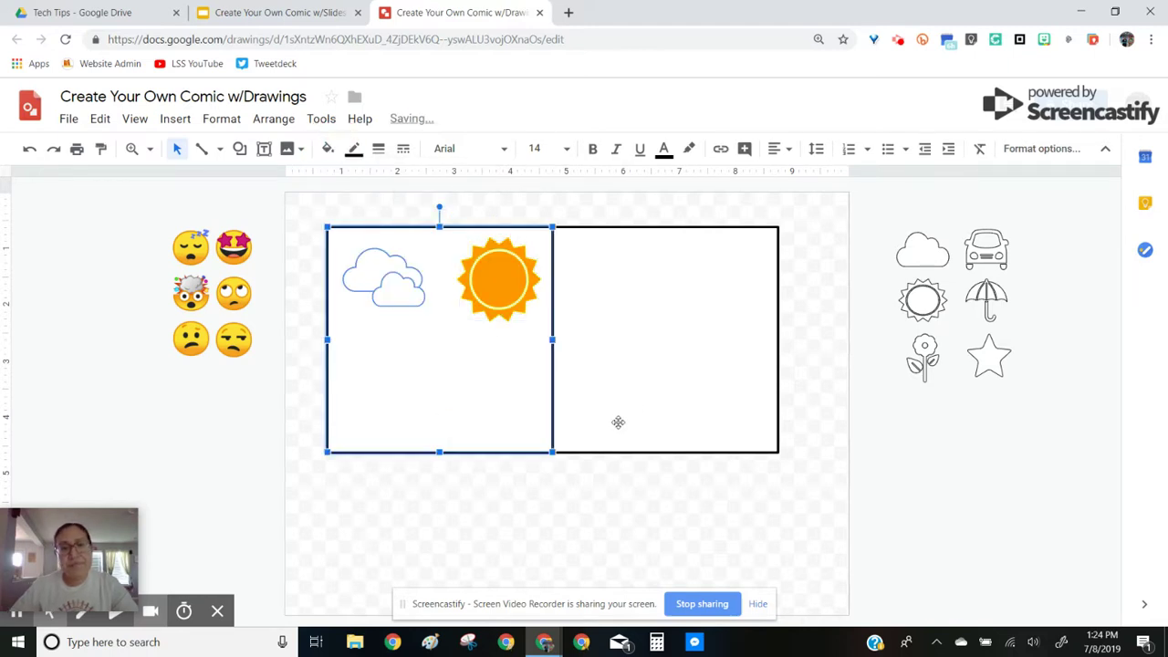
Shift the smaller cloud slightly to the right so it overlaps the larger cloud less
{"action": "left_click", "coordinate": [418, 297]}
{"action": "left_click_drag", "start_coordinate": [418, 296], "coordinate": [428, 299]}
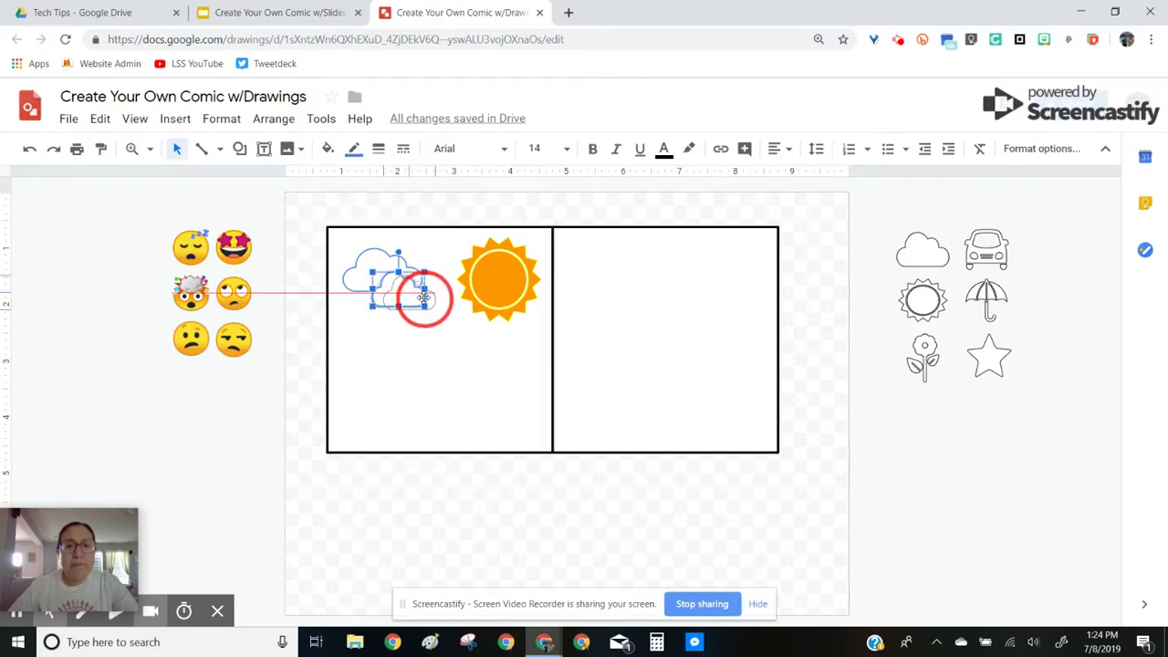
{"action": "left_click", "coordinate": [446, 349]}
Search Bitmoji for "beach" and copy the image of the character reclining in a striped lounge chair
{"action": "left_click", "coordinate": [1044, 40]}
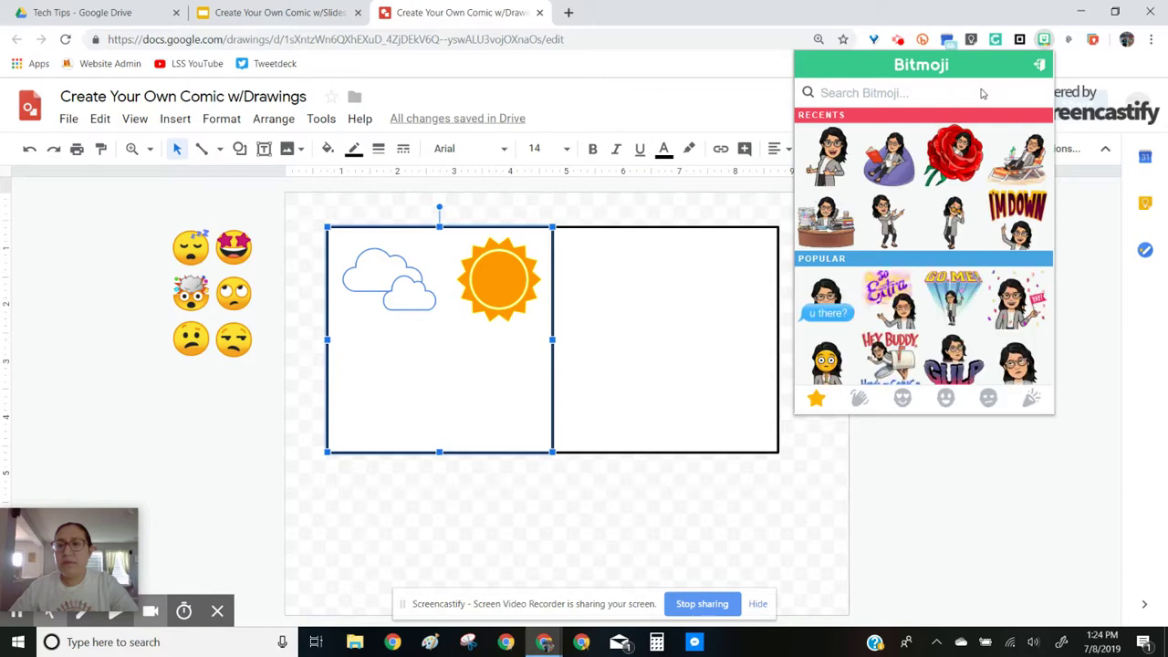
{"action": "type", "text": "beach"}
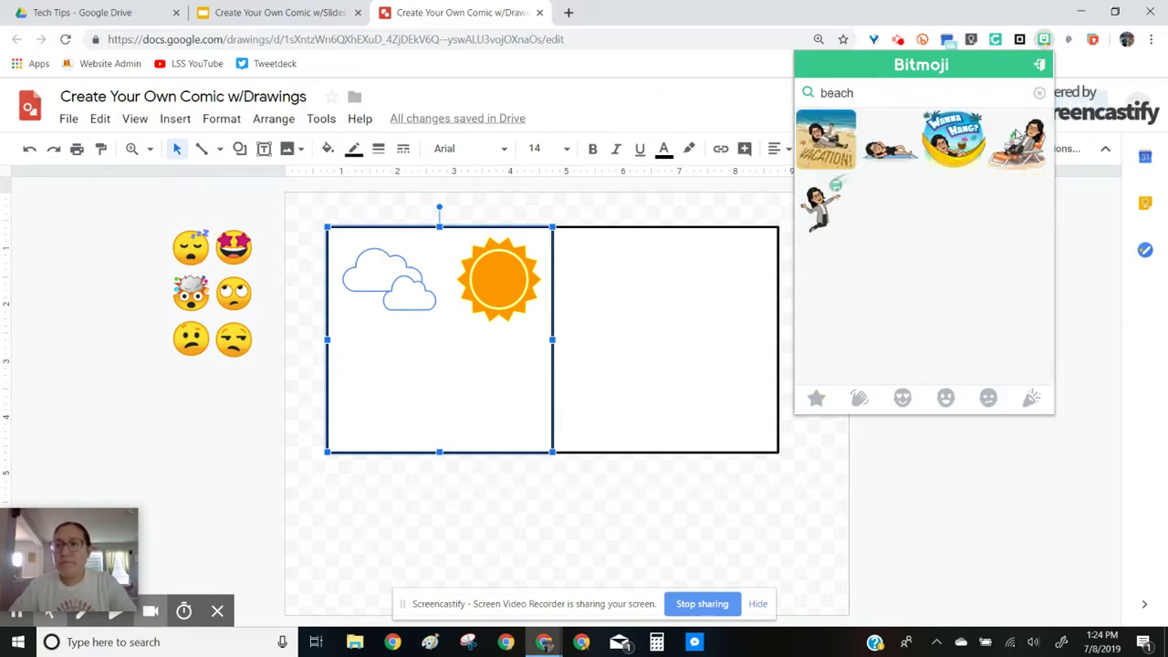
{"action": "right_click", "coordinate": [1018, 144]}
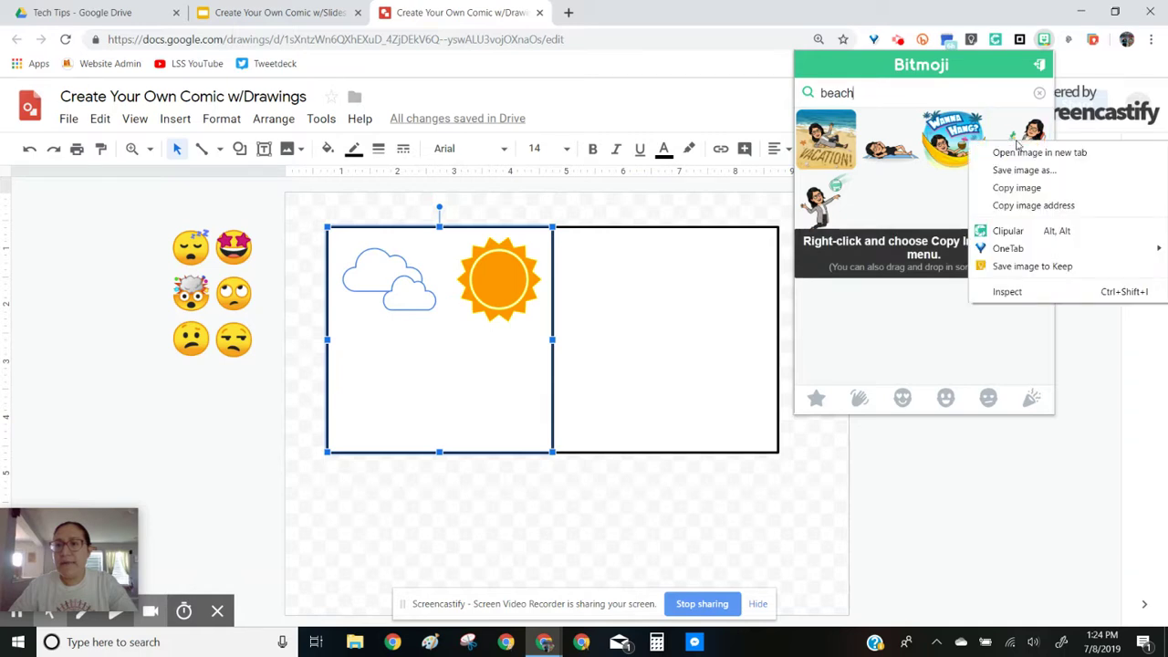
{"action": "left_click", "coordinate": [1022, 190]}
Paste the lounge chair Bitmoji into the drawing and move it to the first panel's lower-right area
{"action": "left_click", "coordinate": [473, 385]}
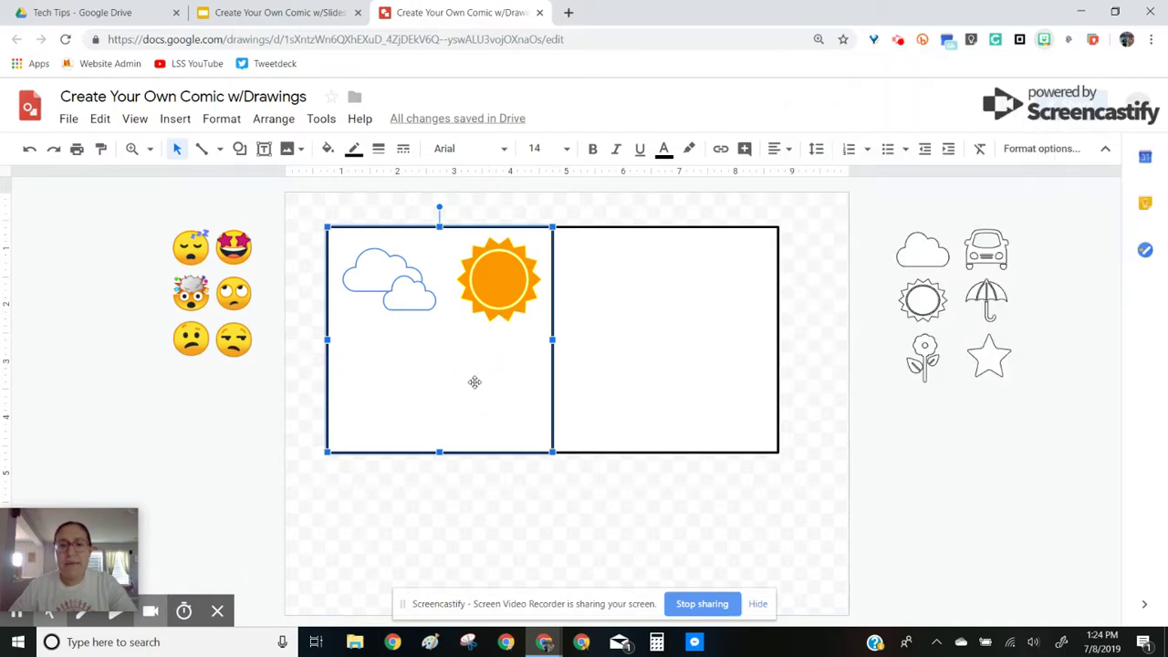
{"action": "right_click", "coordinate": [475, 388]}
{"action": "left_click", "coordinate": [536, 245]}
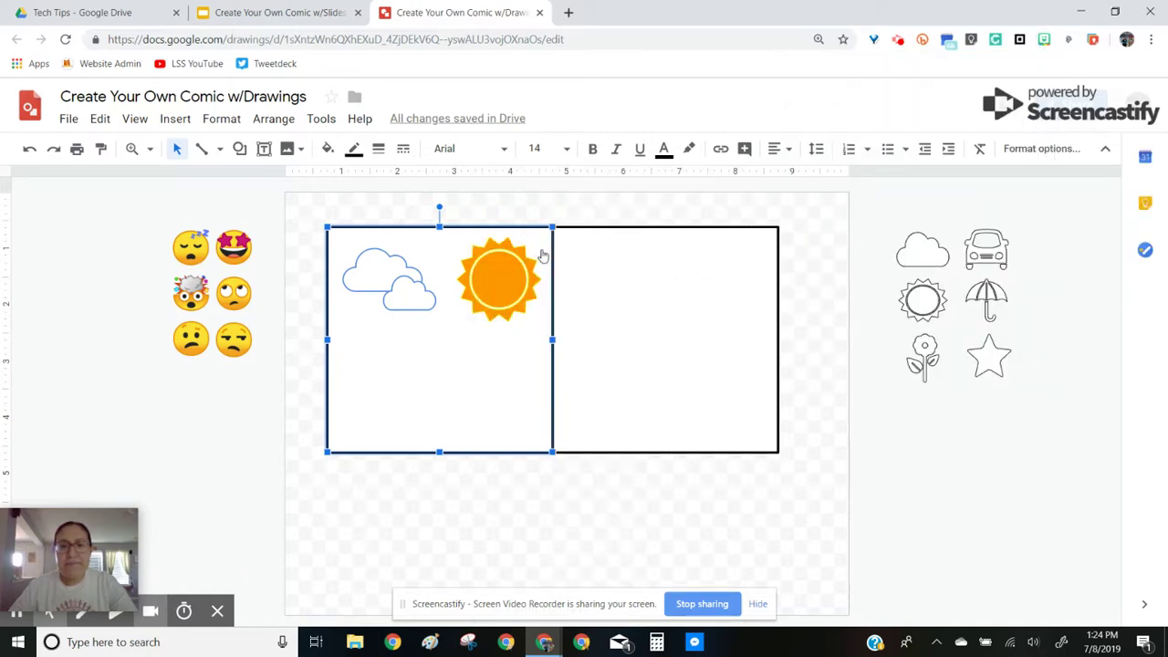
{"action": "left_click_drag", "start_coordinate": [749, 489], "coordinate": [507, 348]}
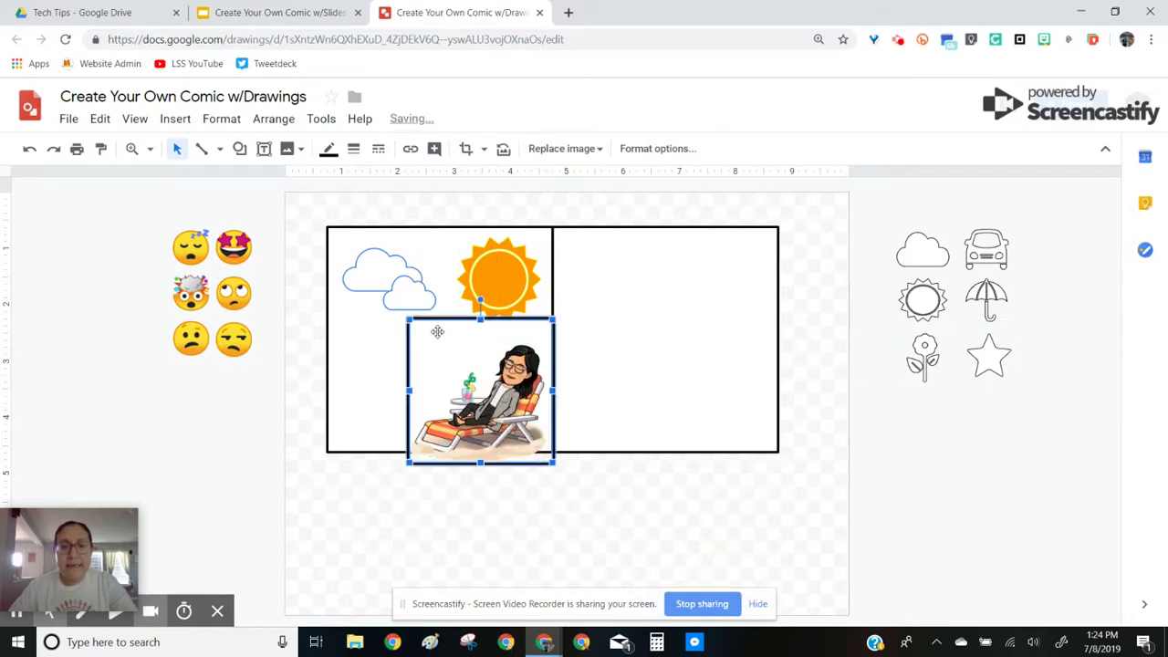
{"action": "left_click", "coordinate": [355, 375]}
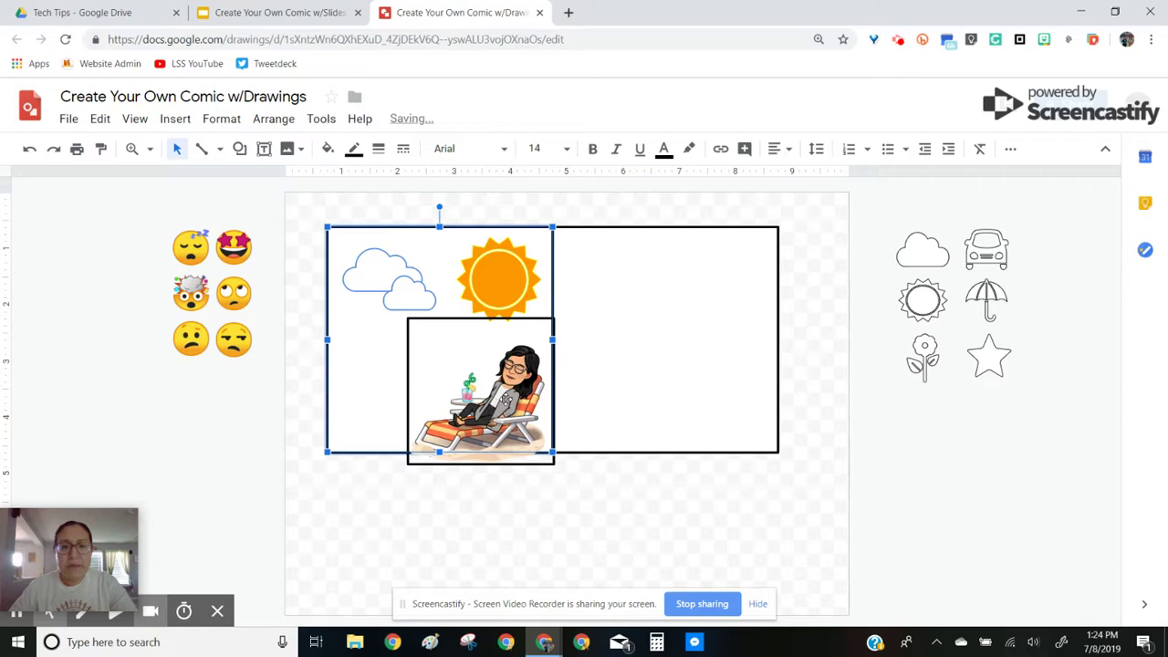
Make the lounge chair Bitmoji's outline transparent
{"action": "left_click", "coordinate": [430, 339]}
{"action": "left_click", "coordinate": [332, 152]}
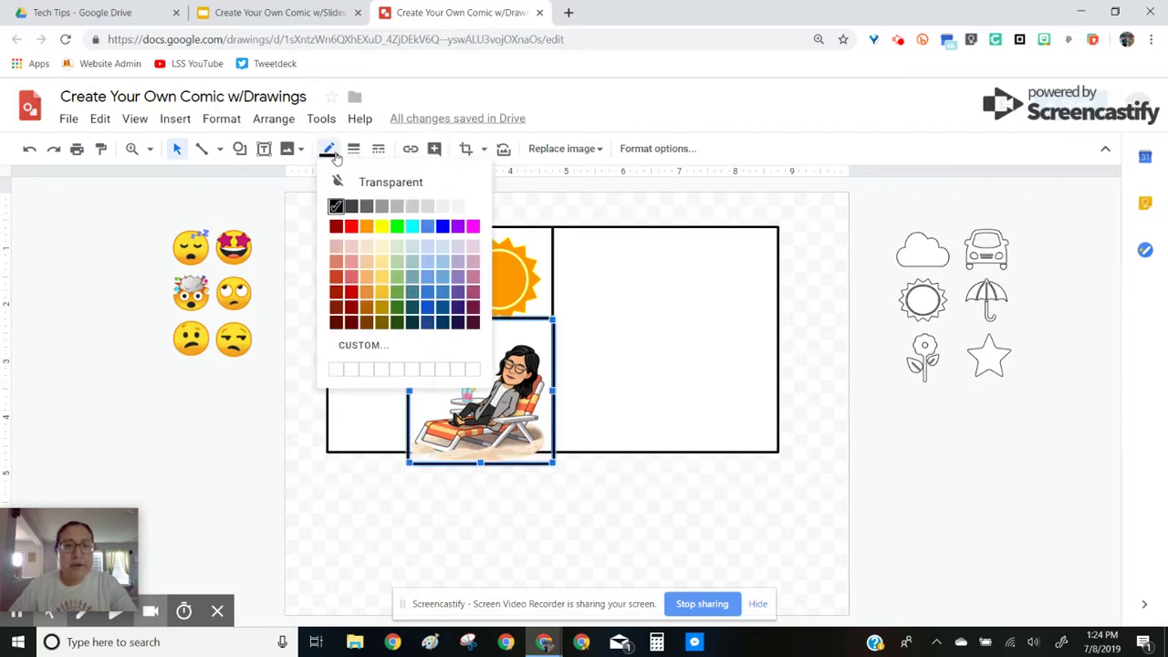
{"action": "left_click", "coordinate": [358, 181]}
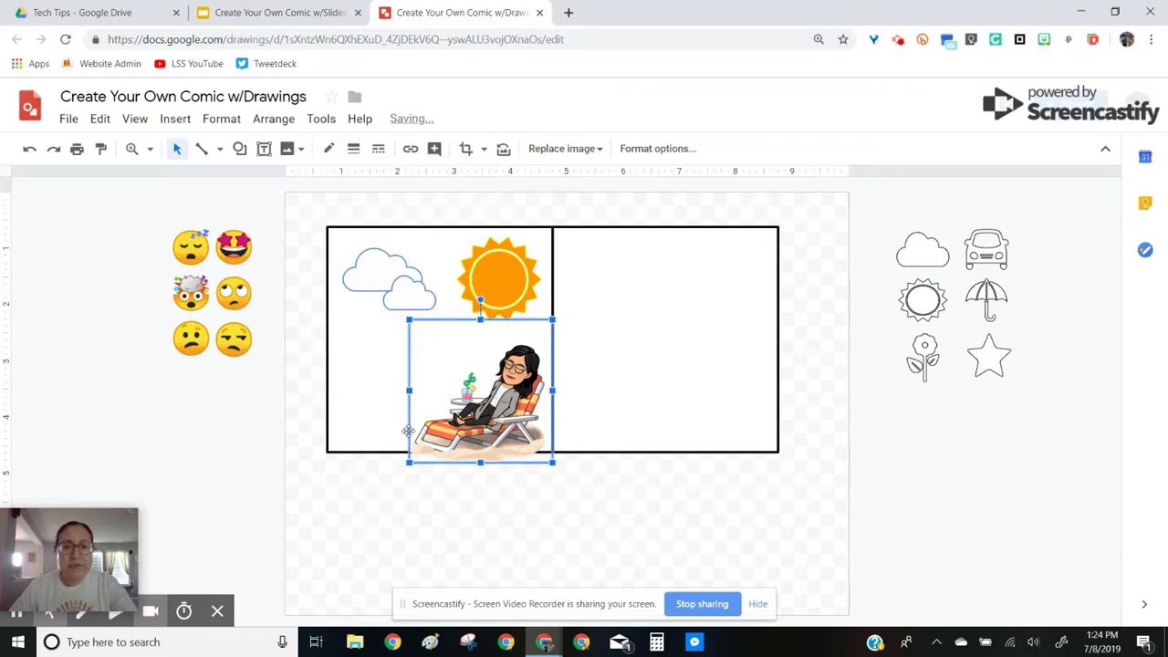
{"action": "left_click", "coordinate": [383, 410]}
Shrink the lounge chair Bitmoji so it fits inside the first panel's lower-right corner beneath the sun
{"action": "left_click", "coordinate": [414, 349]}
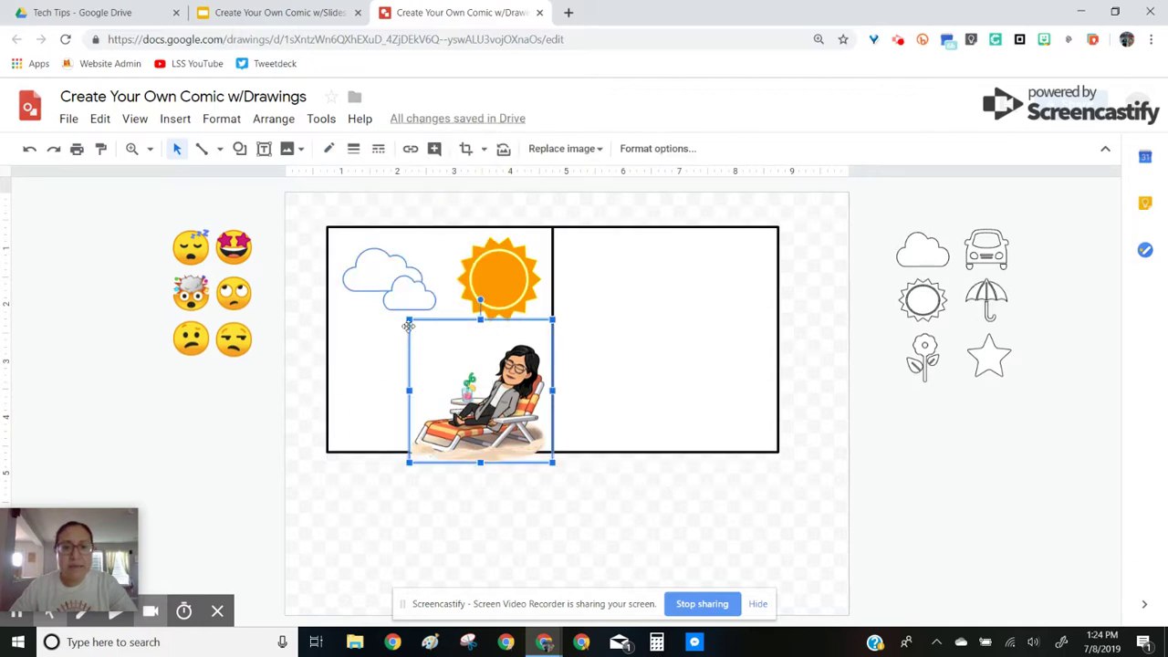
{"action": "left_click_drag", "start_coordinate": [410, 320], "coordinate": [508, 374]}
{"action": "left_click", "coordinate": [393, 391]}
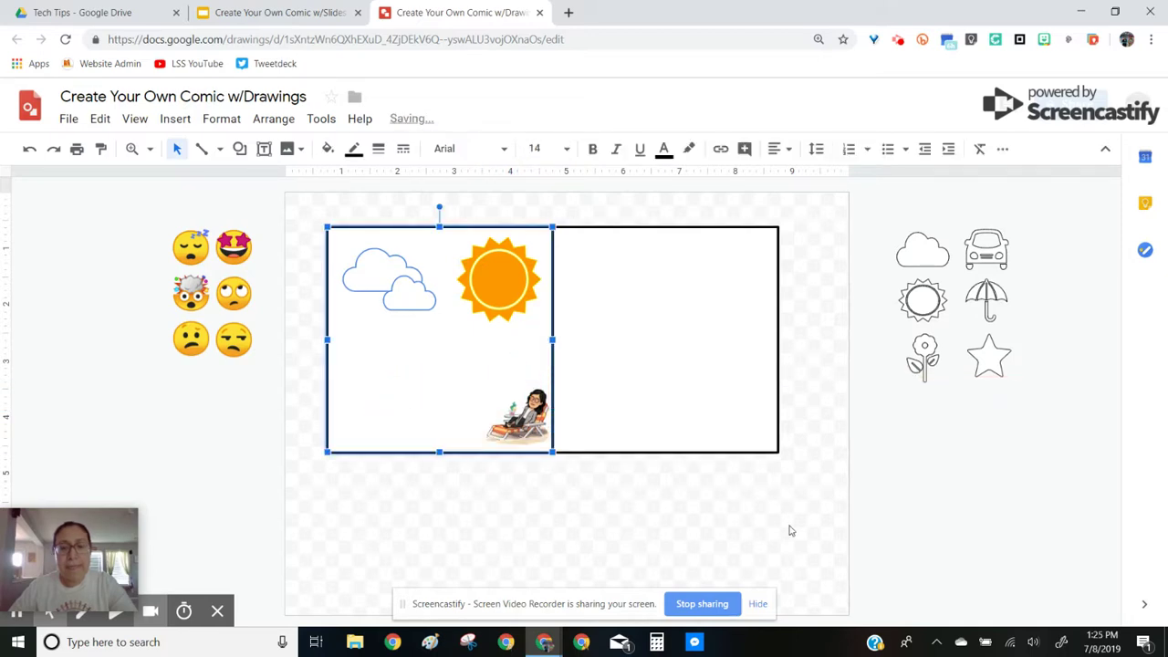
{"action": "left_click", "coordinate": [516, 415]}
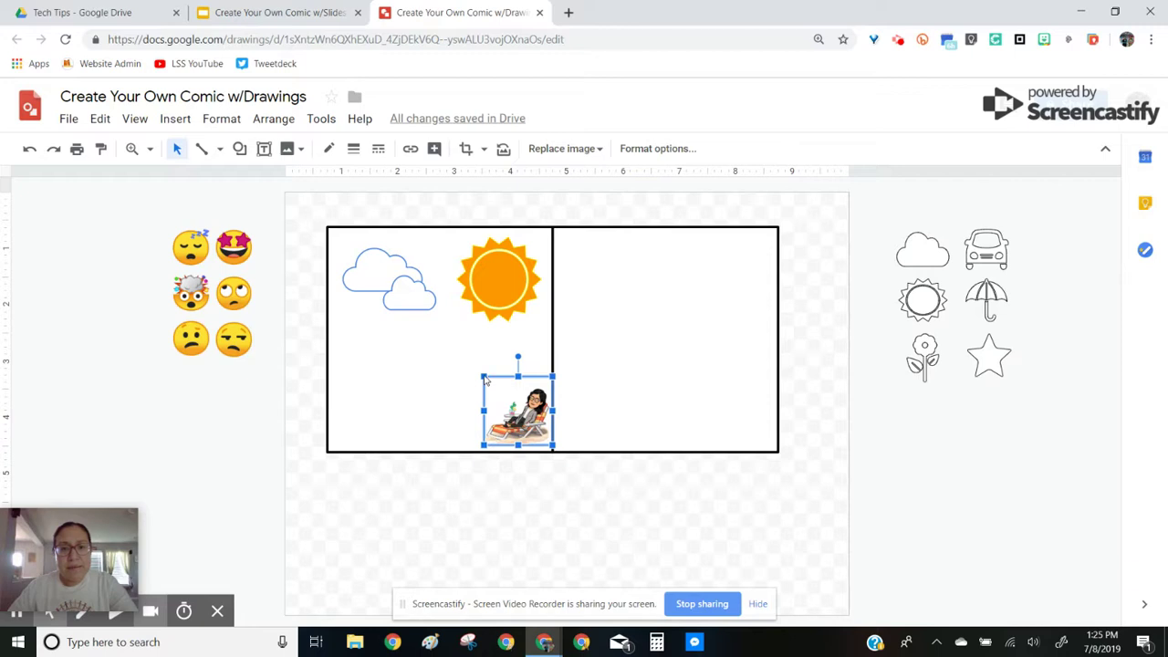
{"action": "left_click_drag", "start_coordinate": [485, 380], "coordinate": [468, 360]}
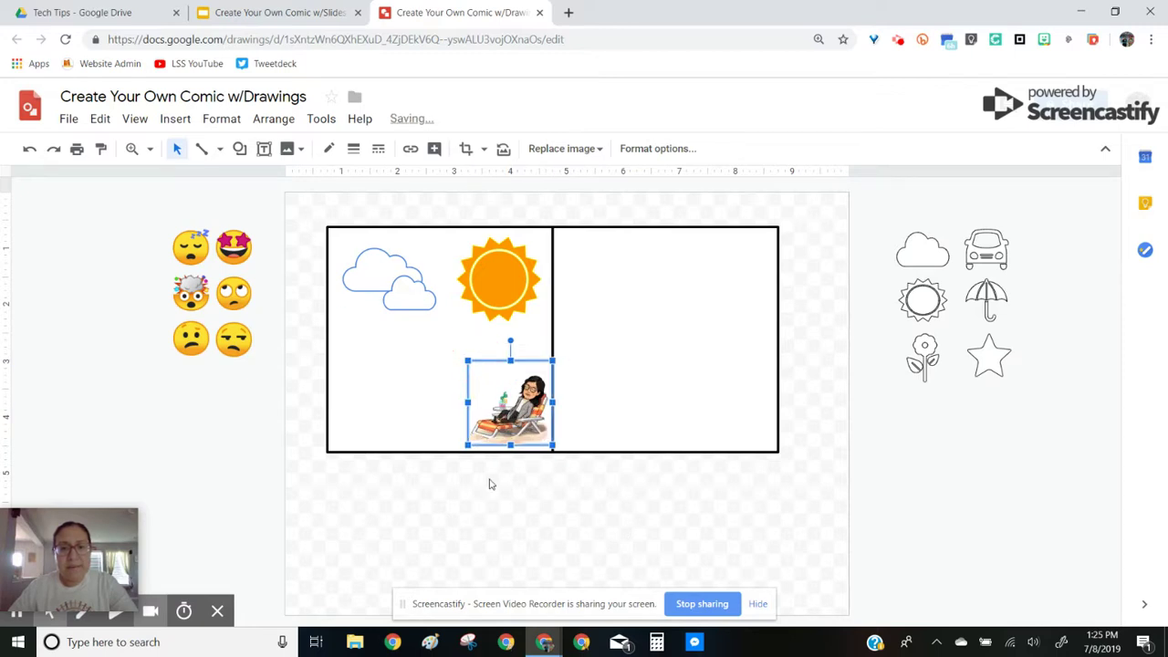
{"action": "left_click", "coordinate": [438, 410]}
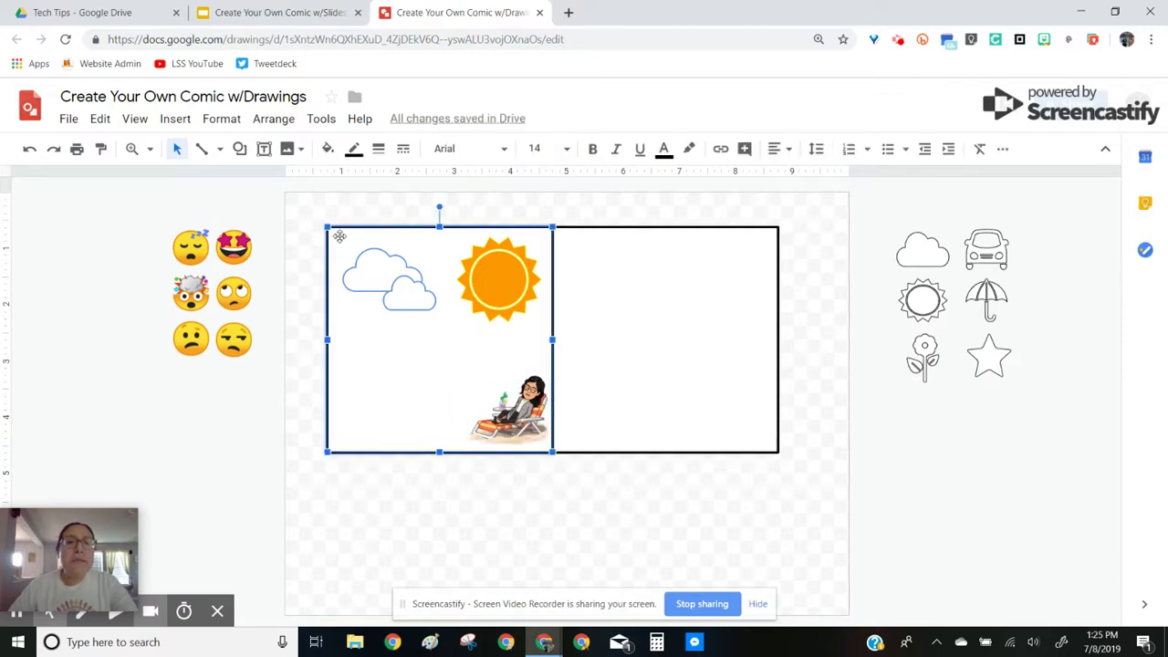
Search the web for "beach ball" images and insert the multicoloured ball with the blue, yellow and red sections
{"action": "left_click", "coordinate": [177, 120]}
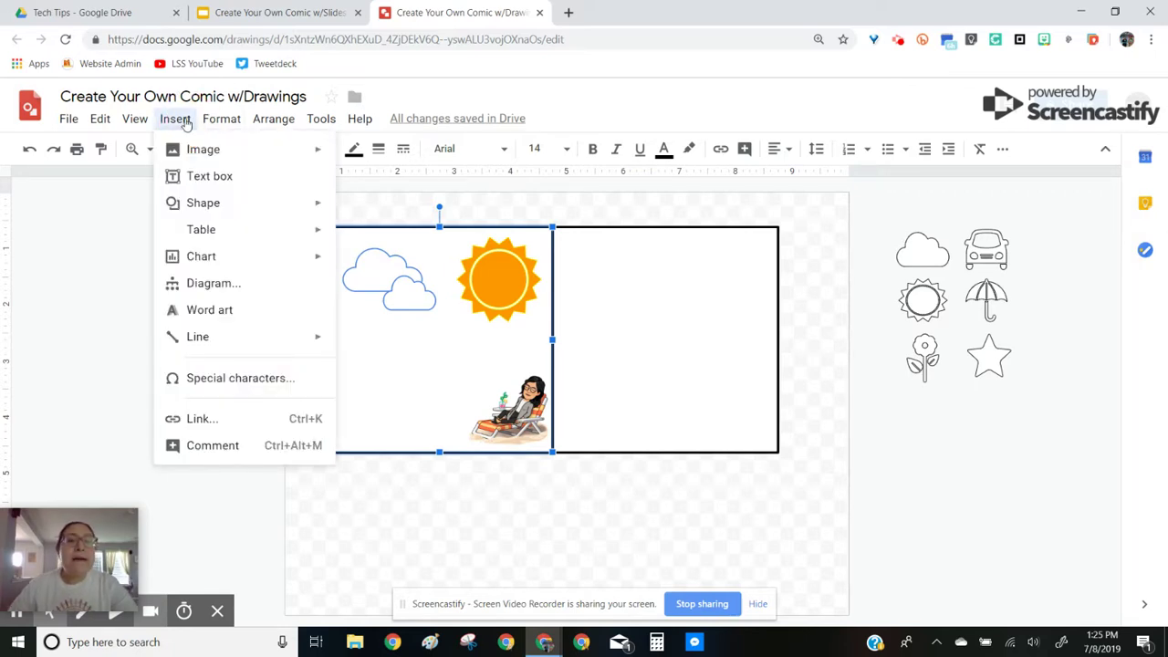
{"action": "mouse_move", "coordinate": [211, 154]}
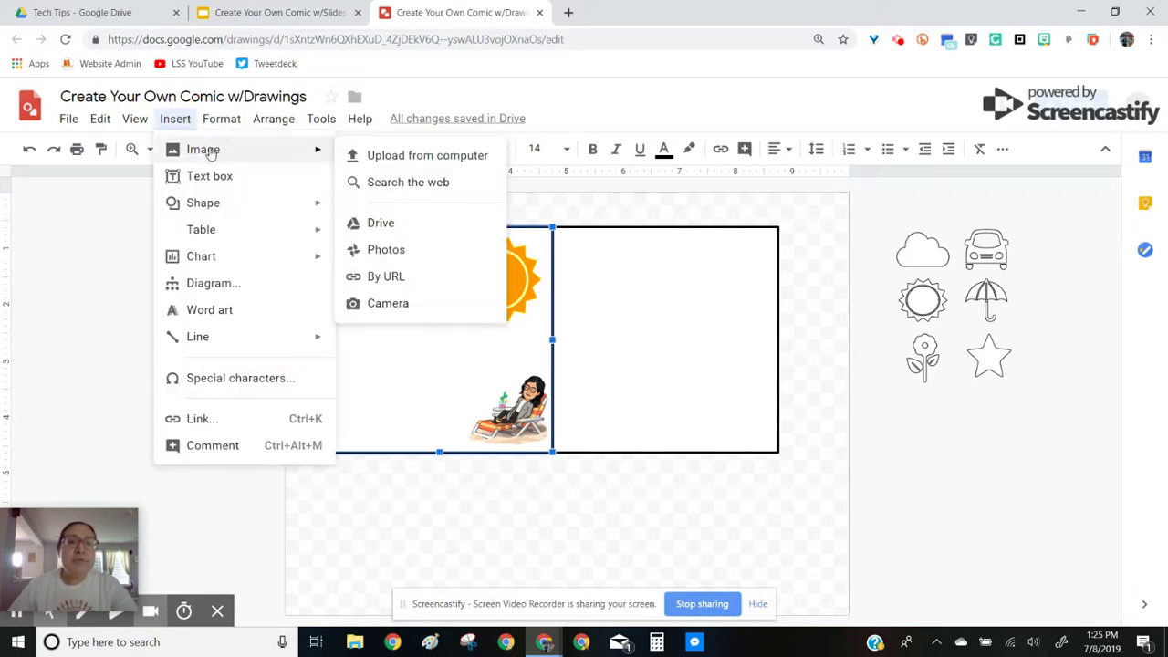
{"action": "left_click", "coordinate": [394, 184]}
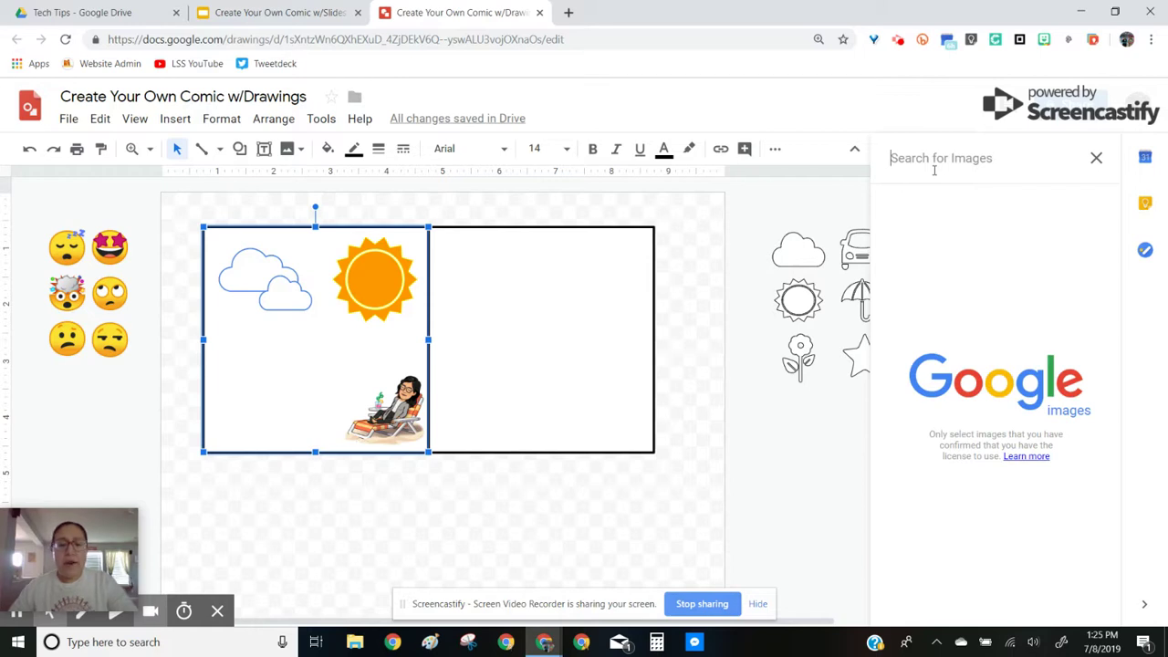
{"action": "type", "text": "beach ball"}
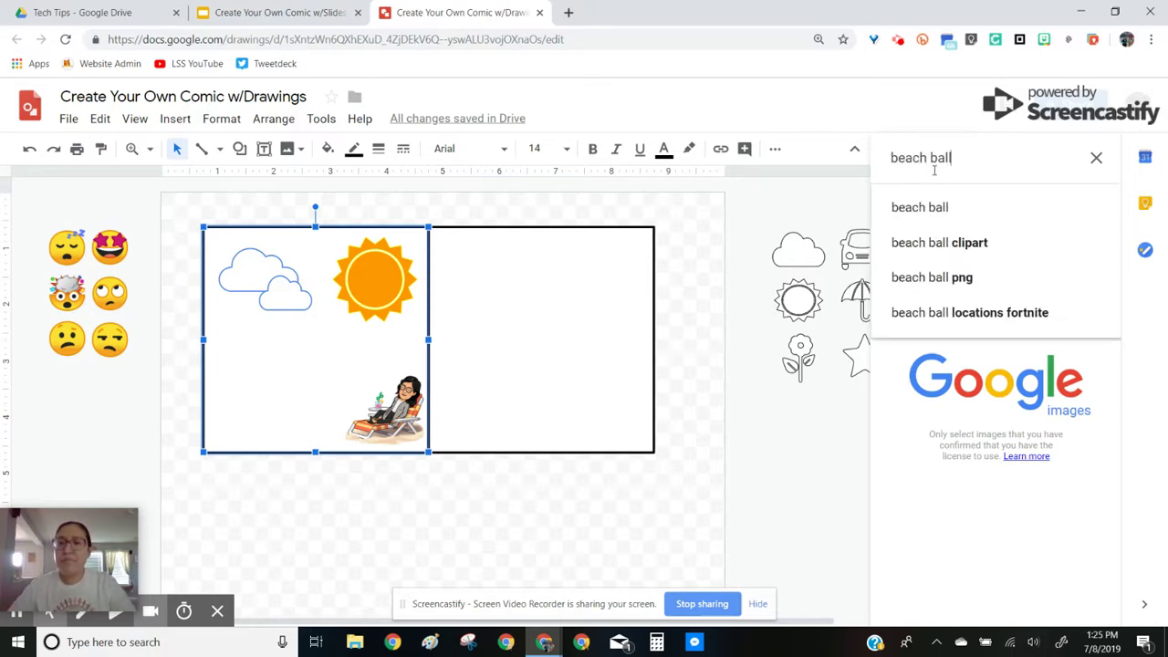
{"action": "left_click", "coordinate": [966, 223]}
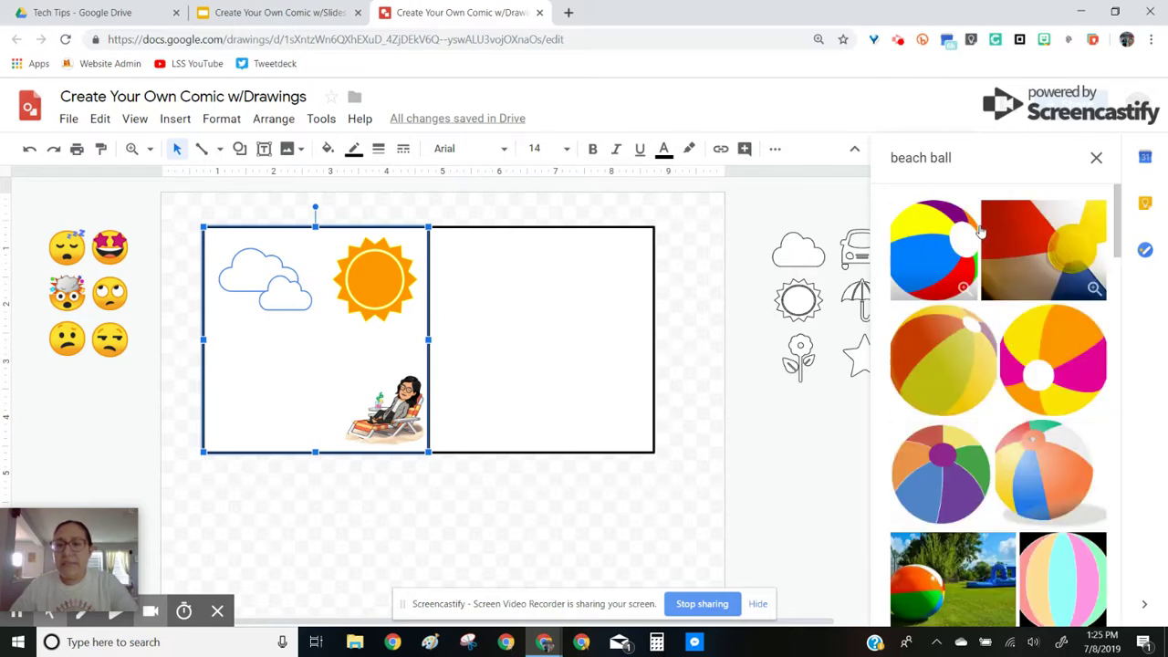
{"action": "left_click", "coordinate": [929, 255]}
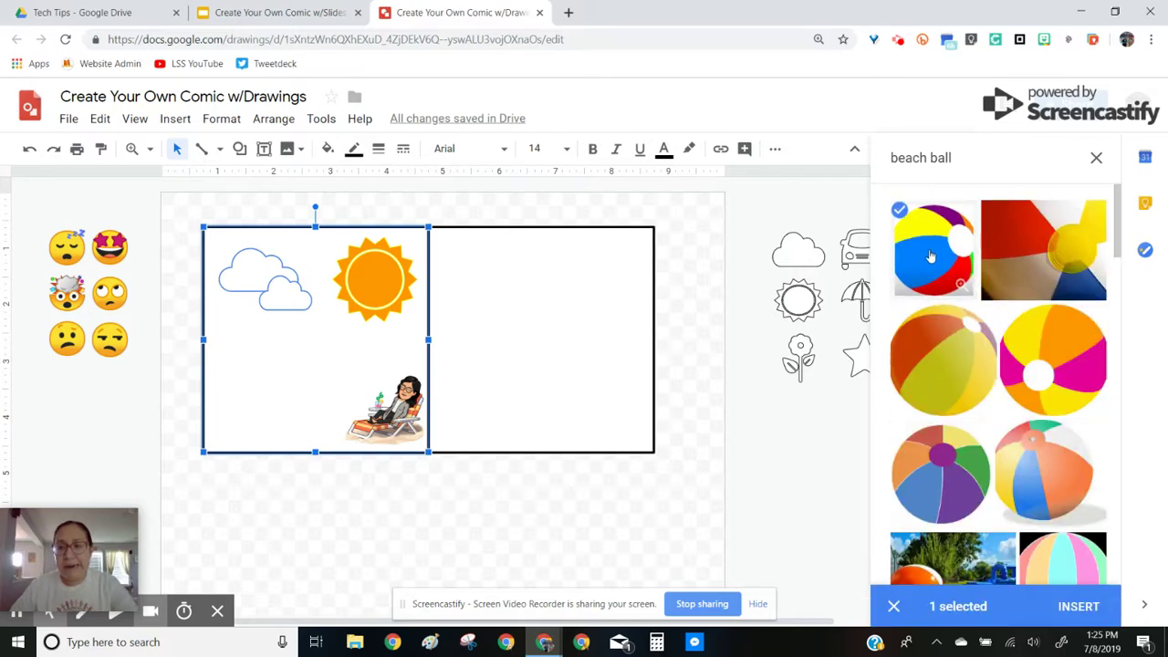
{"action": "left_click", "coordinate": [1075, 607]}
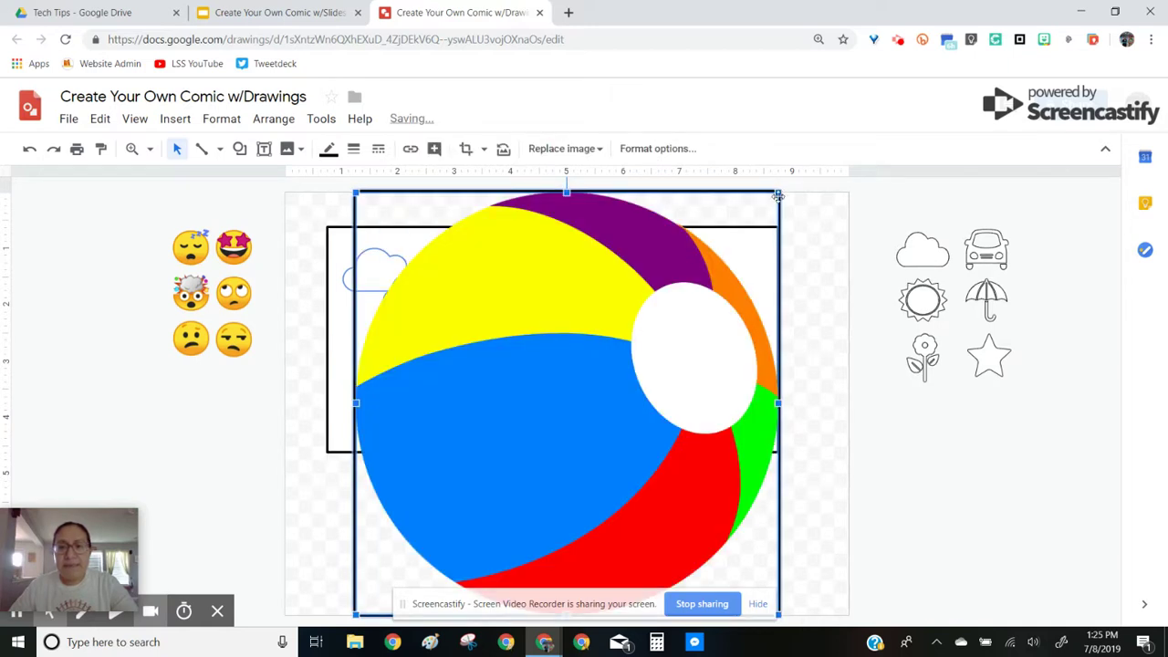
Shrink the beach ball and place it in the first panel's lower-left area, beside the lounge chair Bitmoji
{"action": "left_click", "coordinate": [812, 261]}
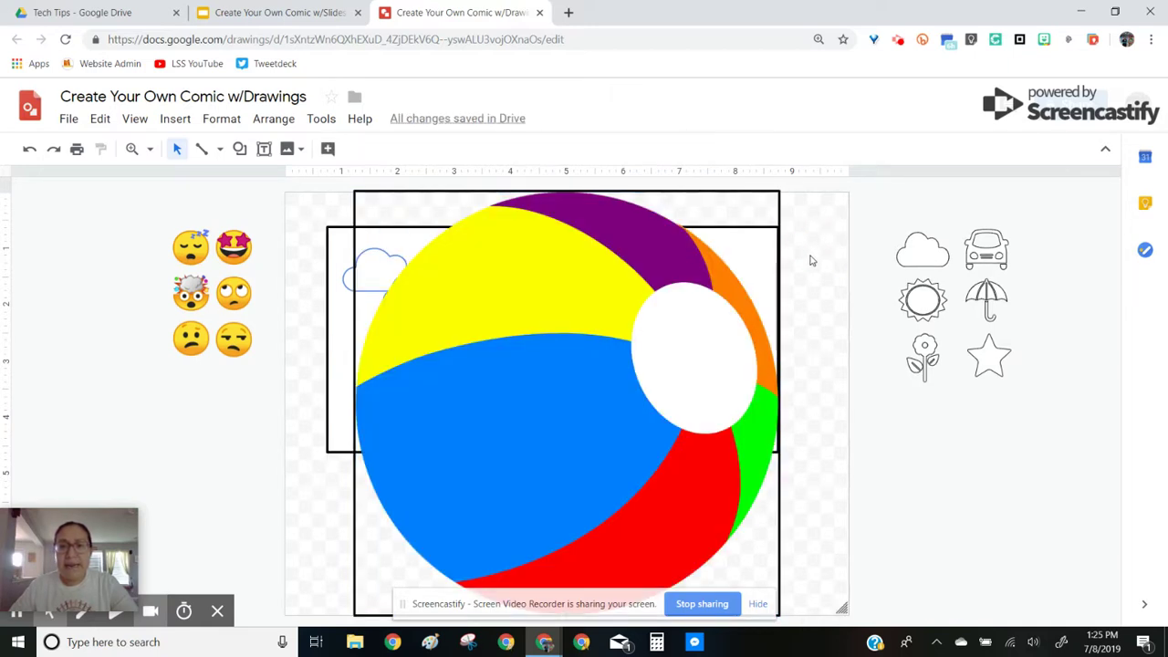
{"action": "left_click", "coordinate": [758, 206]}
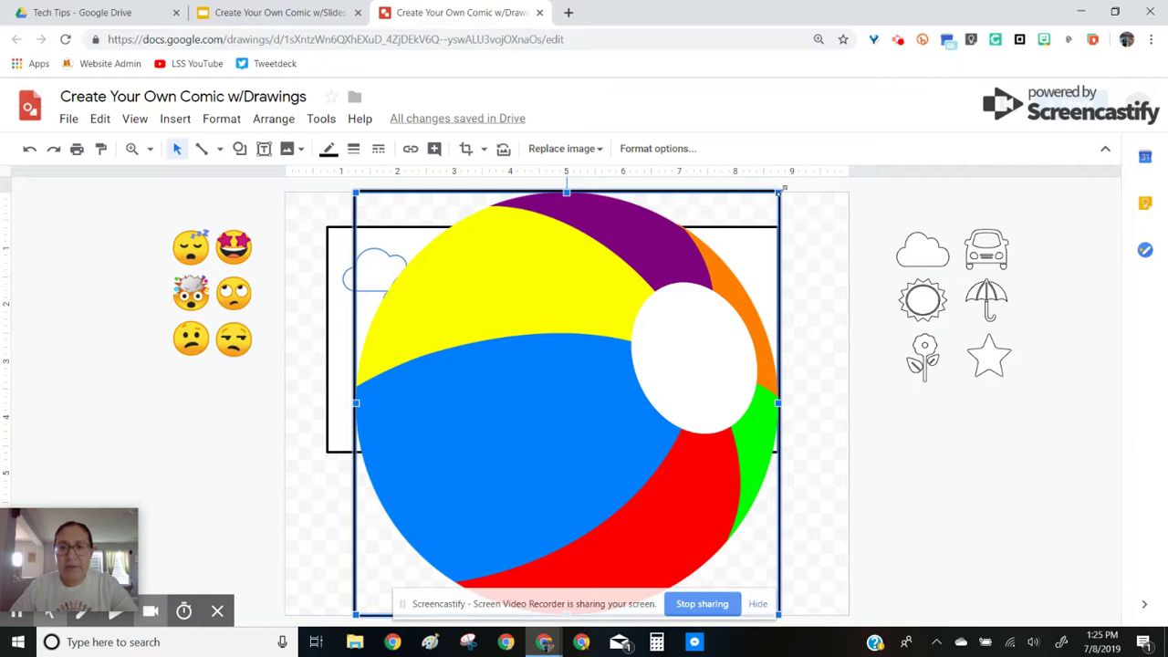
{"action": "left_click_drag", "start_coordinate": [780, 190], "coordinate": [412, 392]}
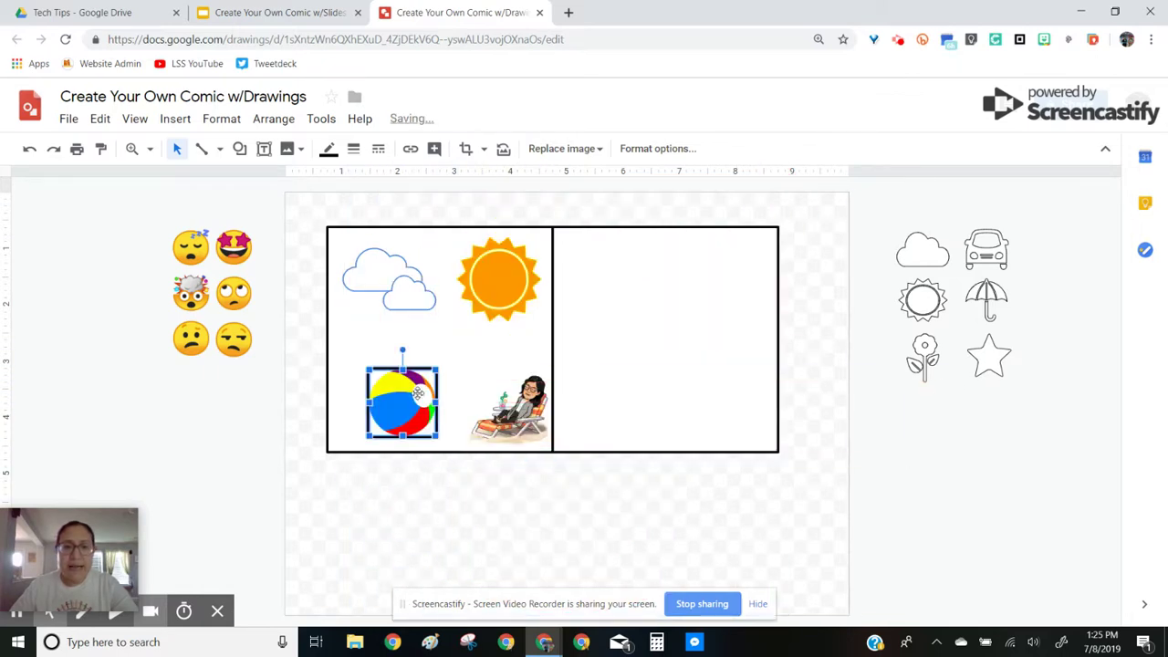
{"action": "left_click", "coordinate": [453, 373]}
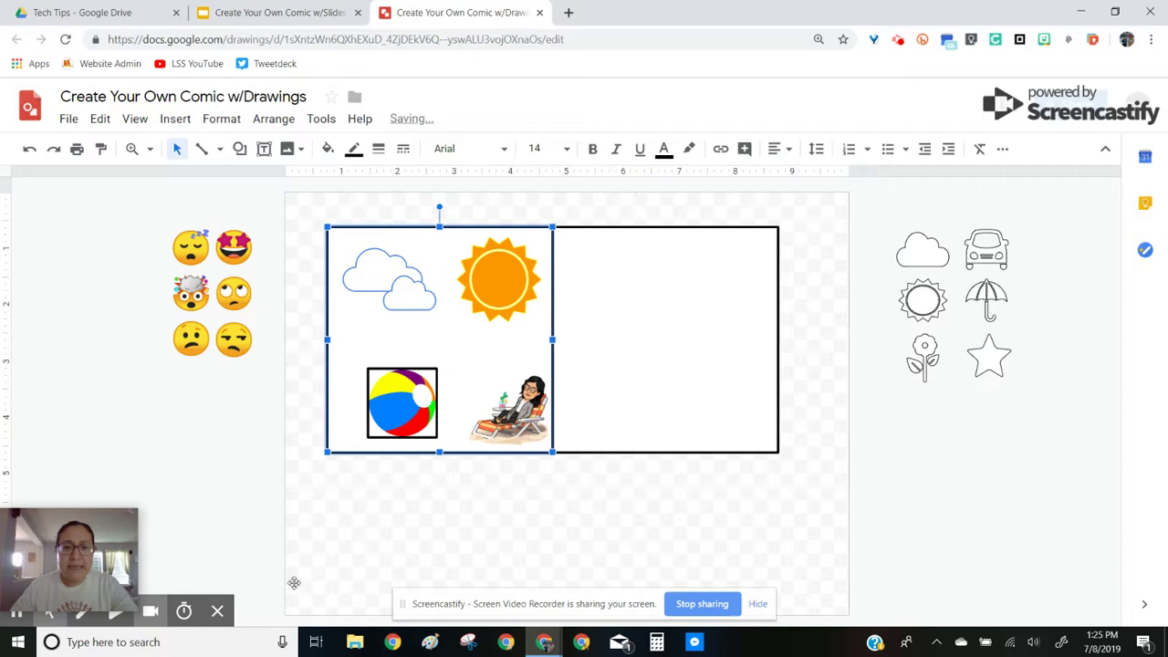
Make the beach ball's outline transparent, then shrink the ball and place it directly beside the lounge chair Bitmoji
{"action": "left_click", "coordinate": [411, 390]}
{"action": "left_click", "coordinate": [328, 151]}
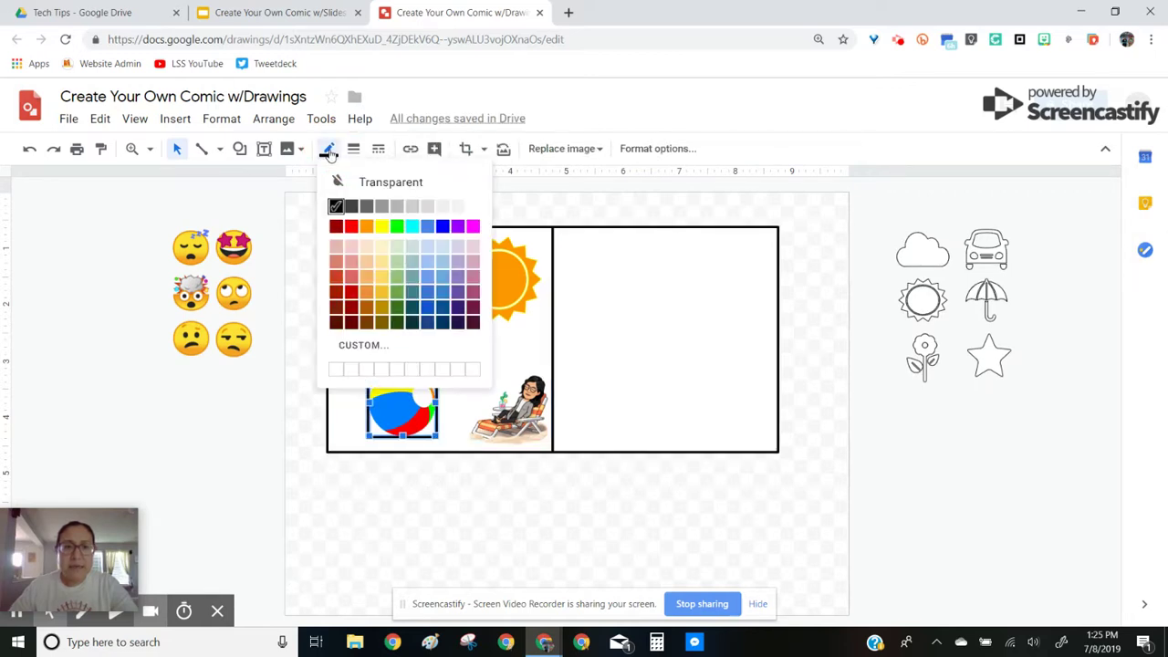
{"action": "left_click", "coordinate": [354, 182]}
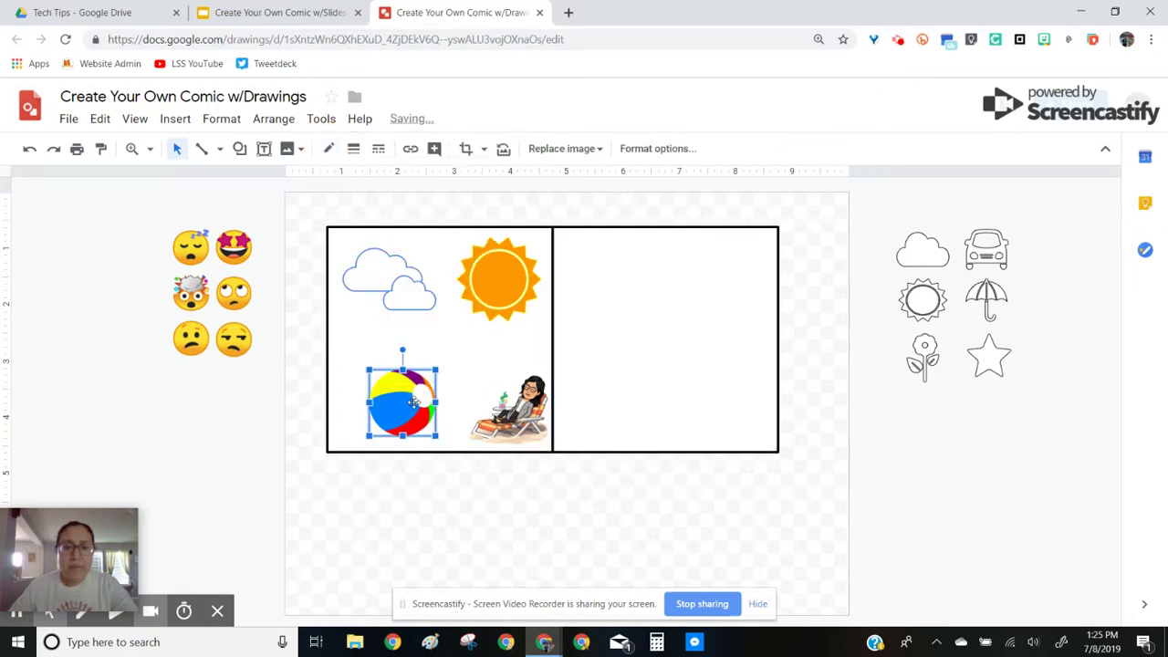
{"action": "left_click_drag", "start_coordinate": [442, 366], "coordinate": [453, 423]}
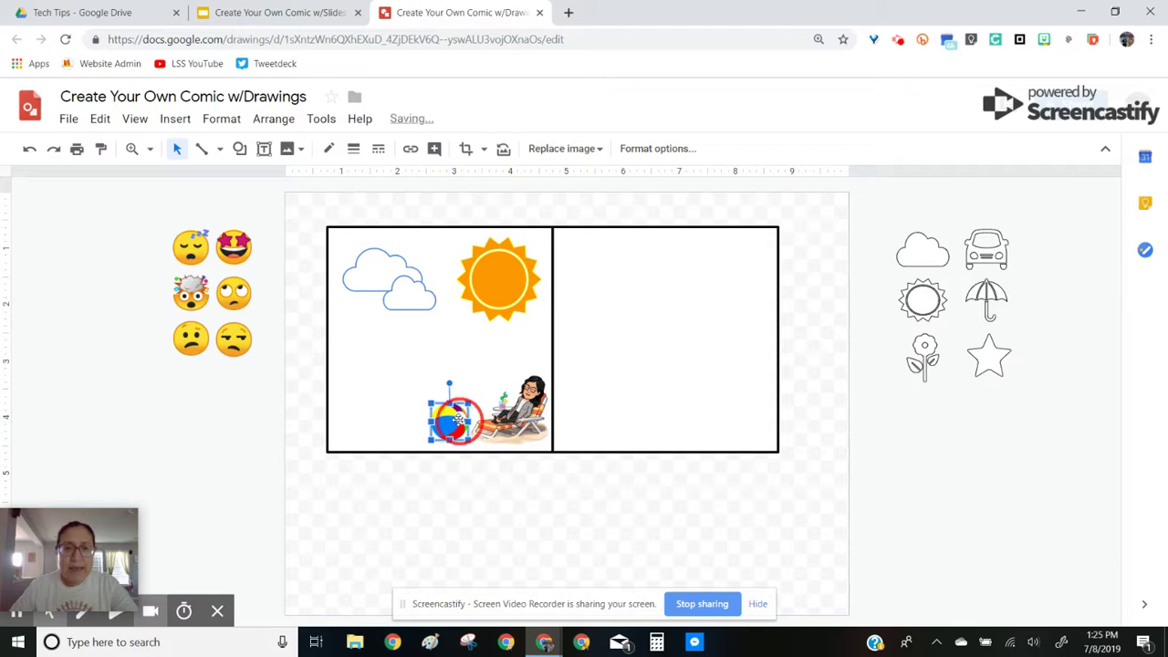
{"action": "left_click", "coordinate": [390, 401]}
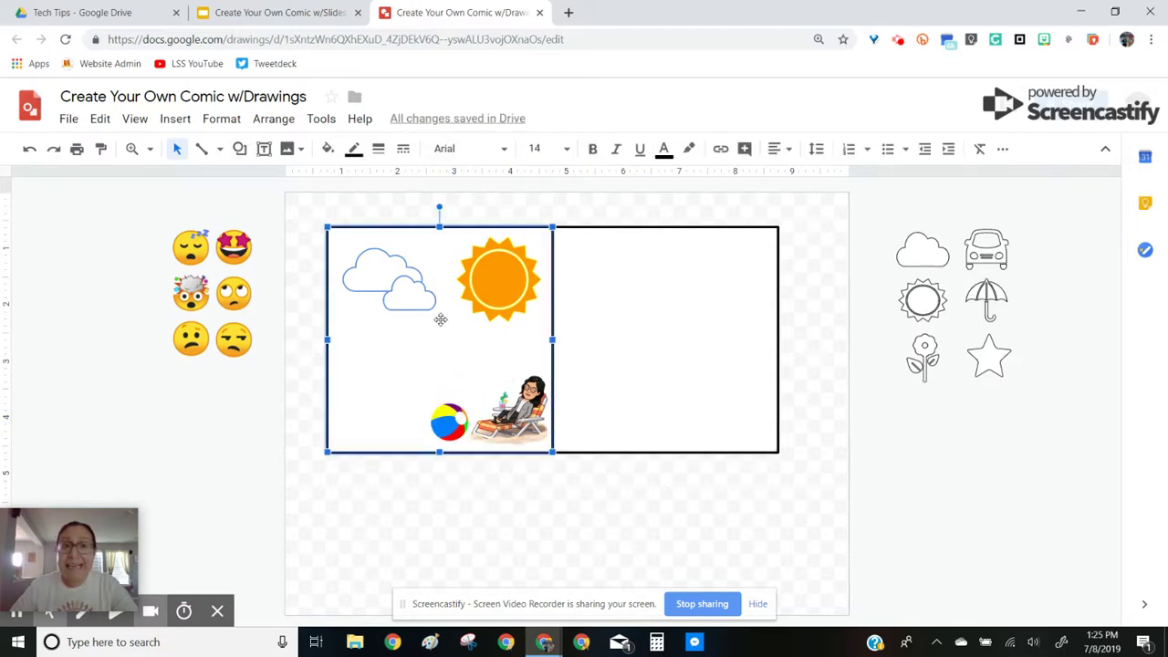
Draw a cloud callout as a thought bubble just above the lounge chair Bitmoji and beach ball in the first panel
{"action": "left_click", "coordinate": [240, 149]}
{"action": "mouse_move", "coordinate": [287, 236]}
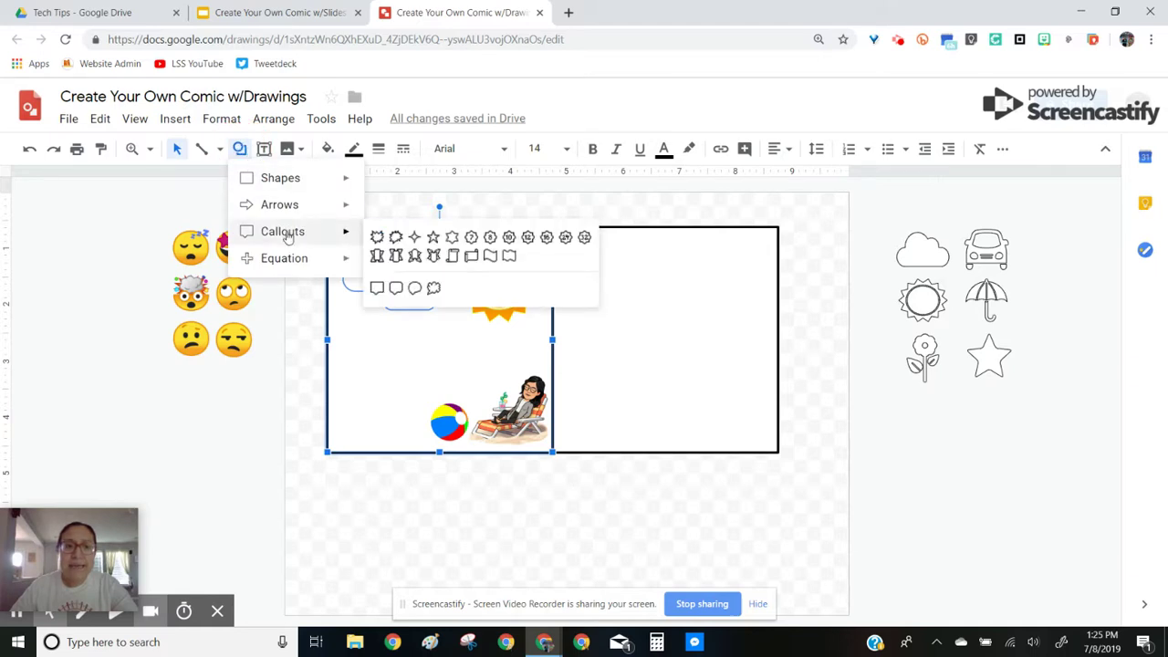
{"action": "left_click", "coordinate": [433, 287]}
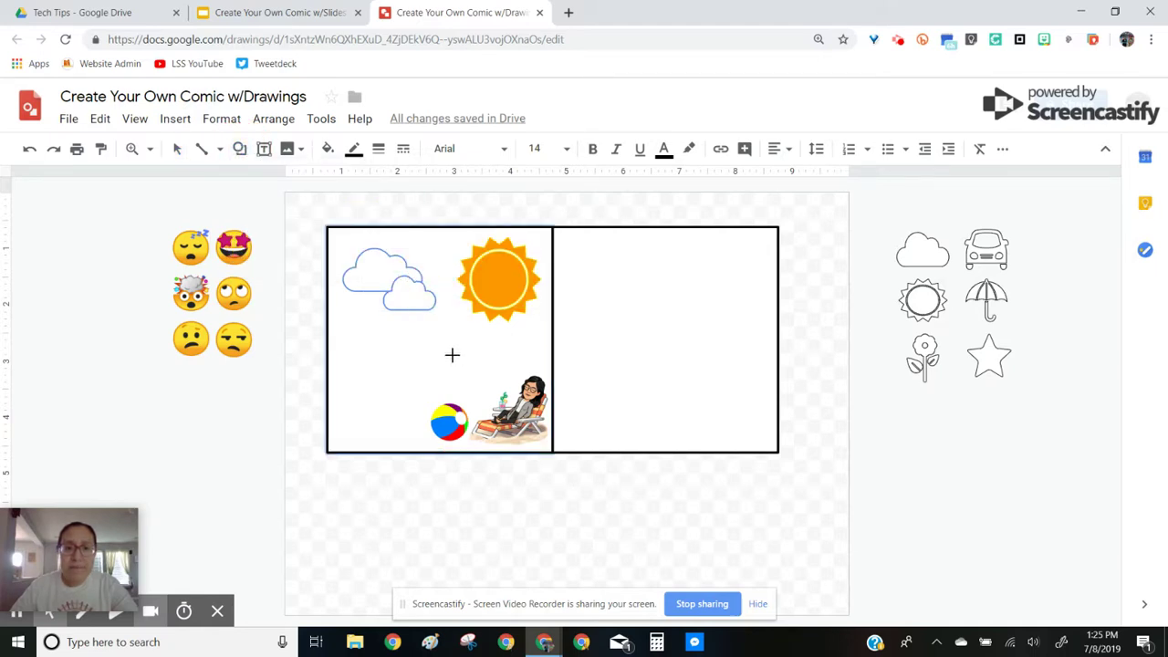
{"action": "left_click_drag", "start_coordinate": [453, 349], "coordinate": [511, 391]}
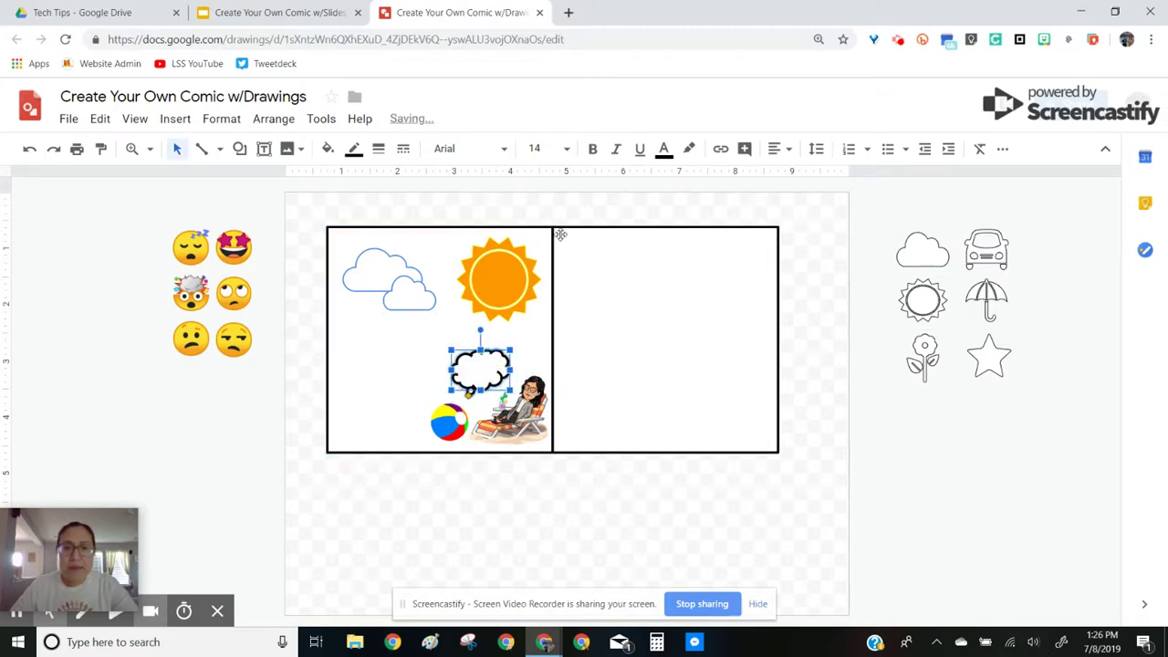
{"action": "left_click", "coordinate": [366, 362]}
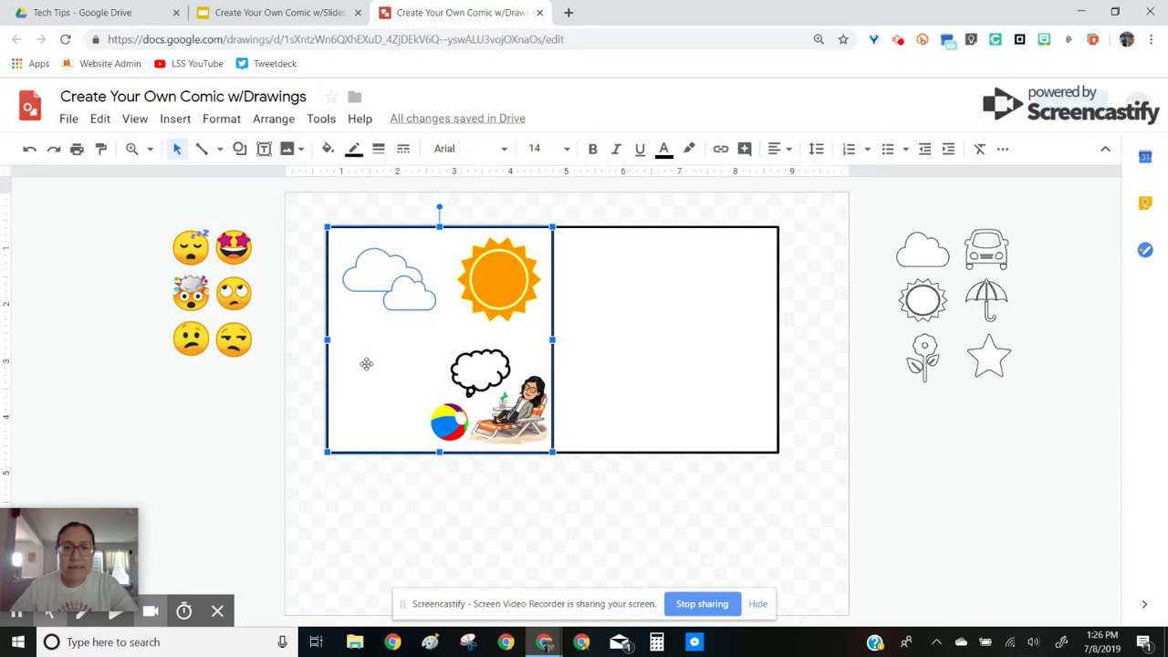
Thin the thought bubble's outline to 2px
{"action": "left_click", "coordinate": [473, 365]}
{"action": "left_click", "coordinate": [374, 156]}
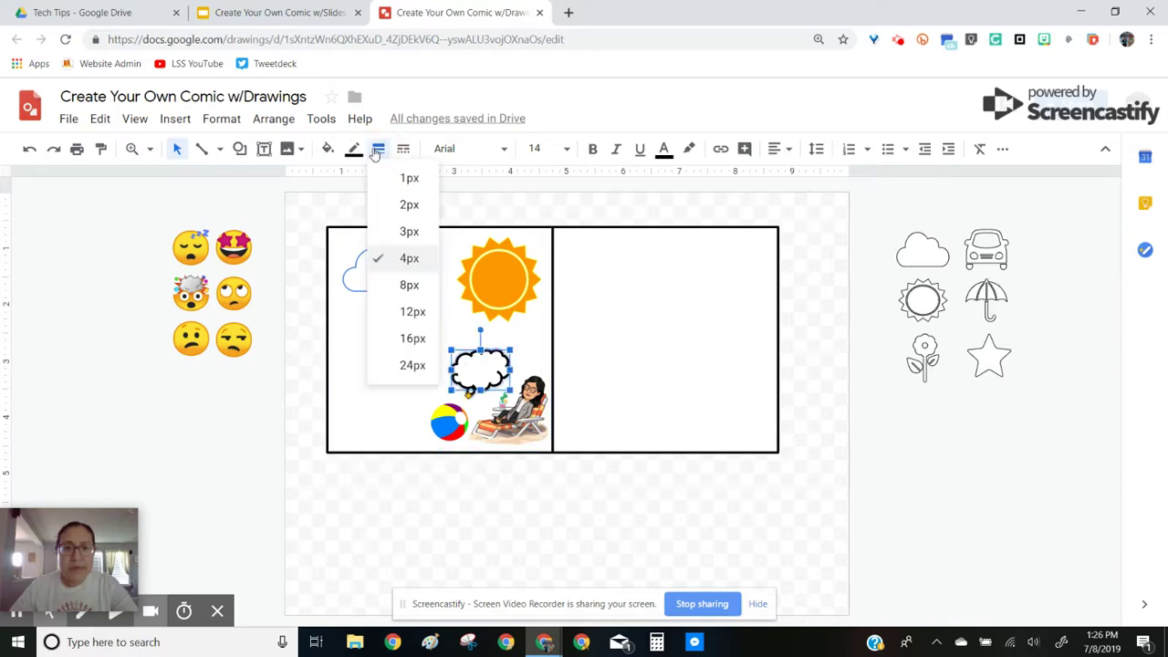
{"action": "left_click", "coordinate": [399, 228]}
{"action": "left_click", "coordinate": [378, 149]}
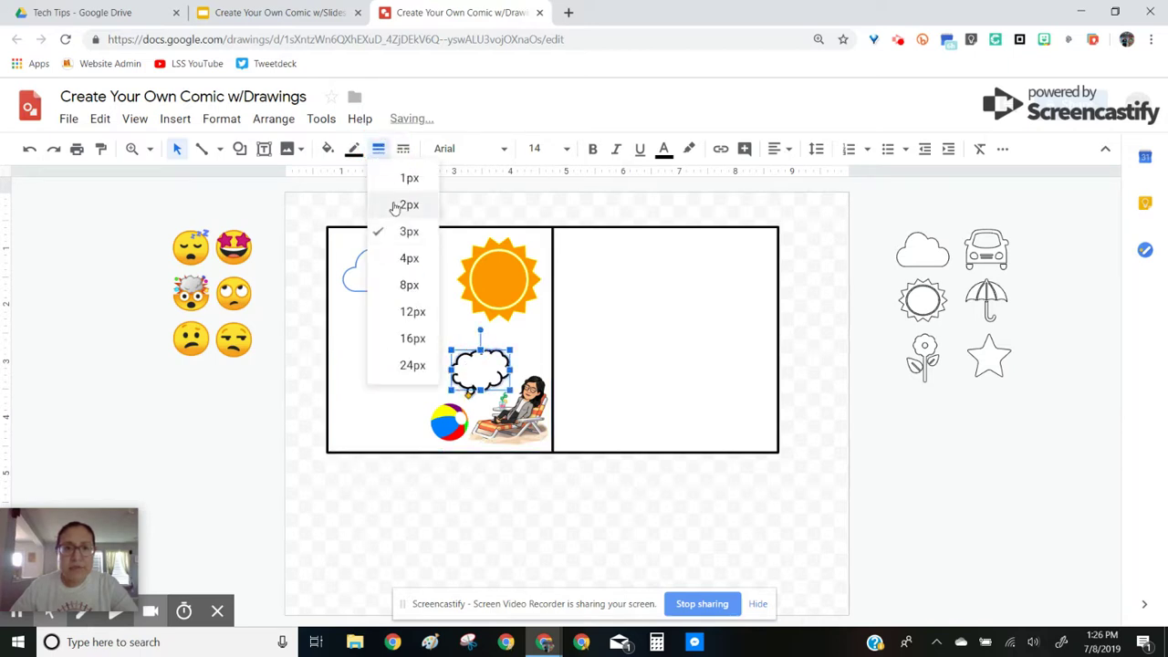
{"action": "left_click", "coordinate": [399, 229]}
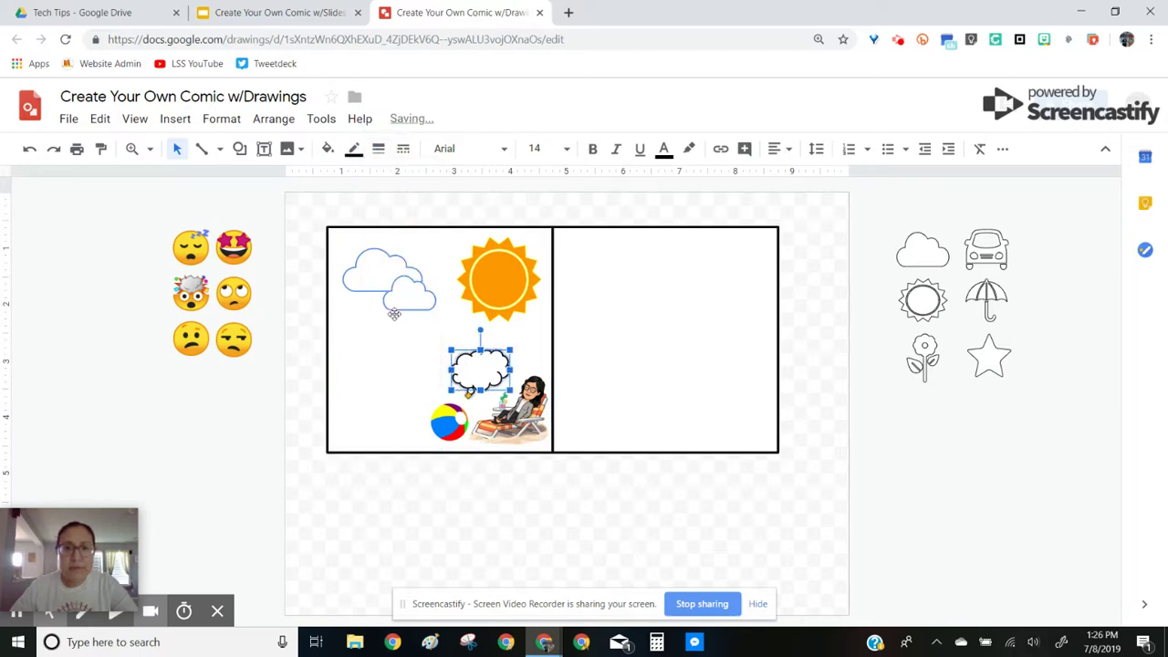
Flip the thought bubble horizontally so its tail points toward the lounge chair Bitmoji
{"action": "left_click", "coordinate": [1002, 150]}
{"action": "left_click", "coordinate": [992, 176]}
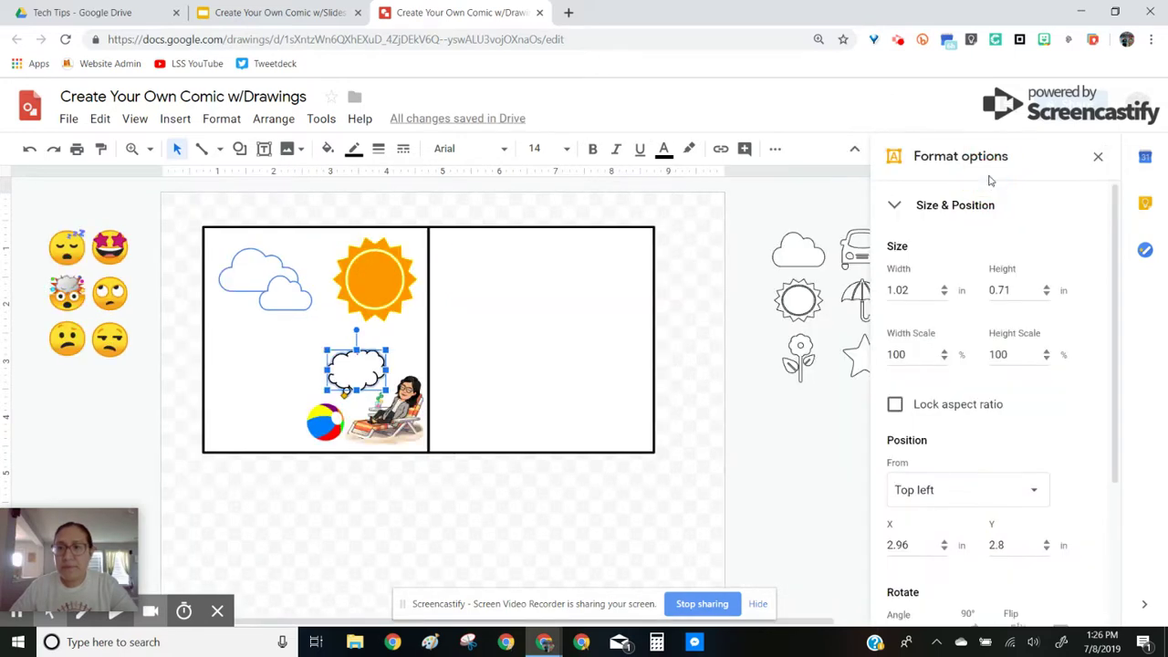
{"action": "scroll", "coordinate": [1008, 453], "scroll_direction": "down", "scroll_amount": 1}
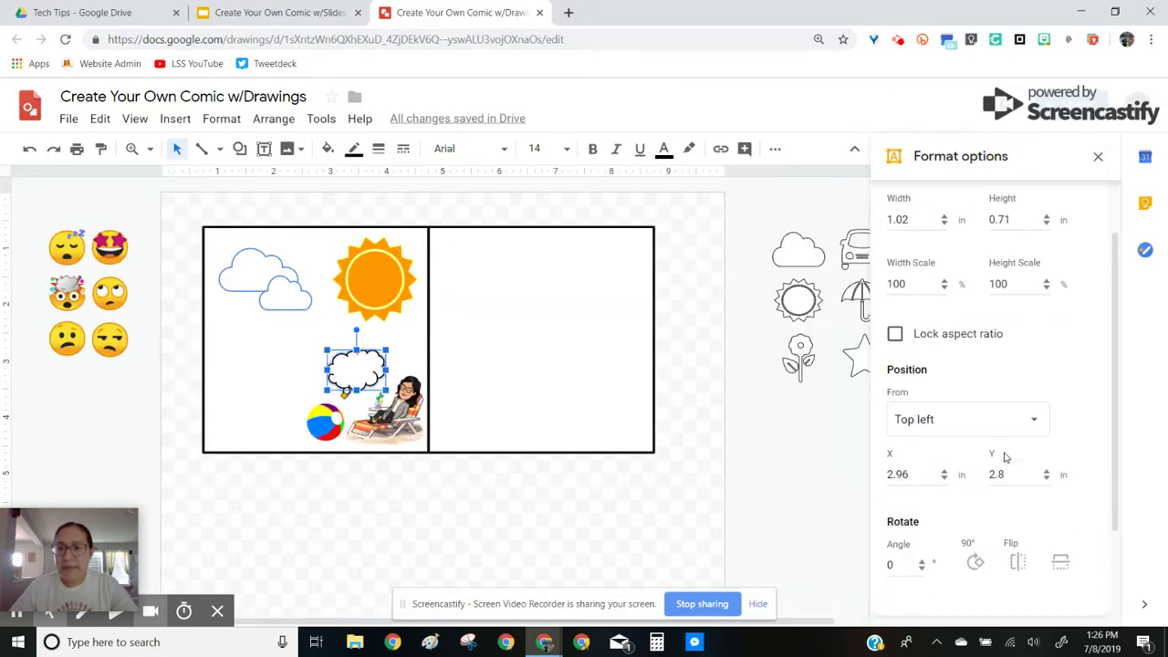
{"action": "left_click", "coordinate": [1017, 559]}
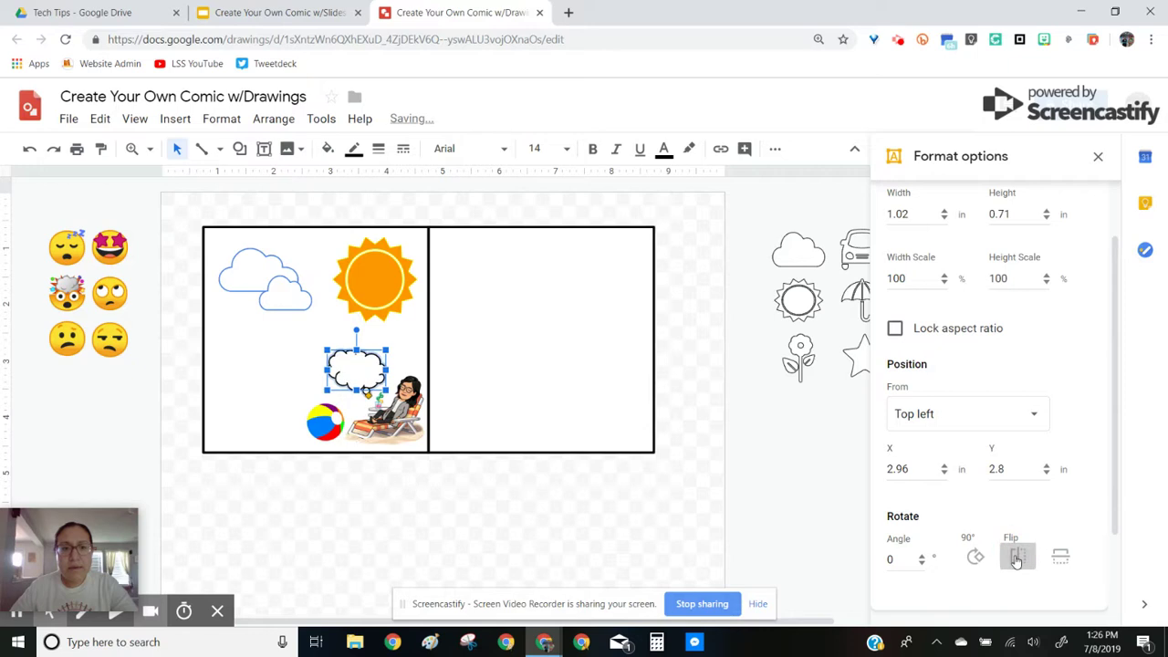
{"action": "left_click", "coordinate": [1098, 156]}
{"action": "left_click", "coordinate": [593, 505]}
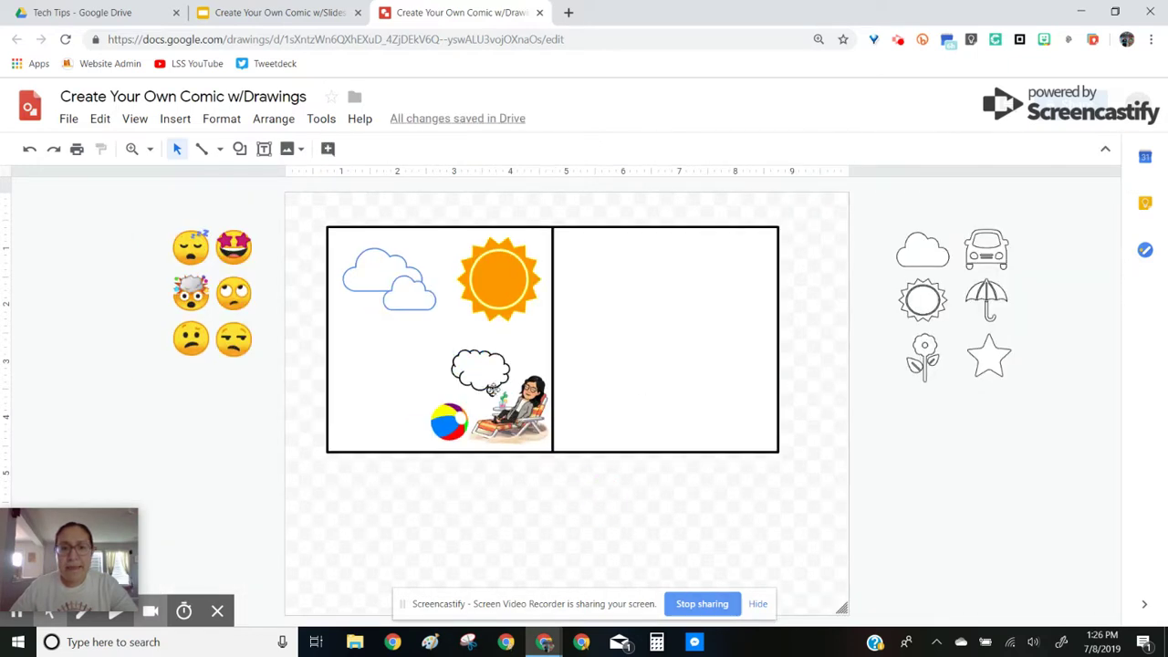
Enter "This is relaxing!" in the thought bubble using the Fredoka One font
{"action": "left_click", "coordinate": [483, 369]}
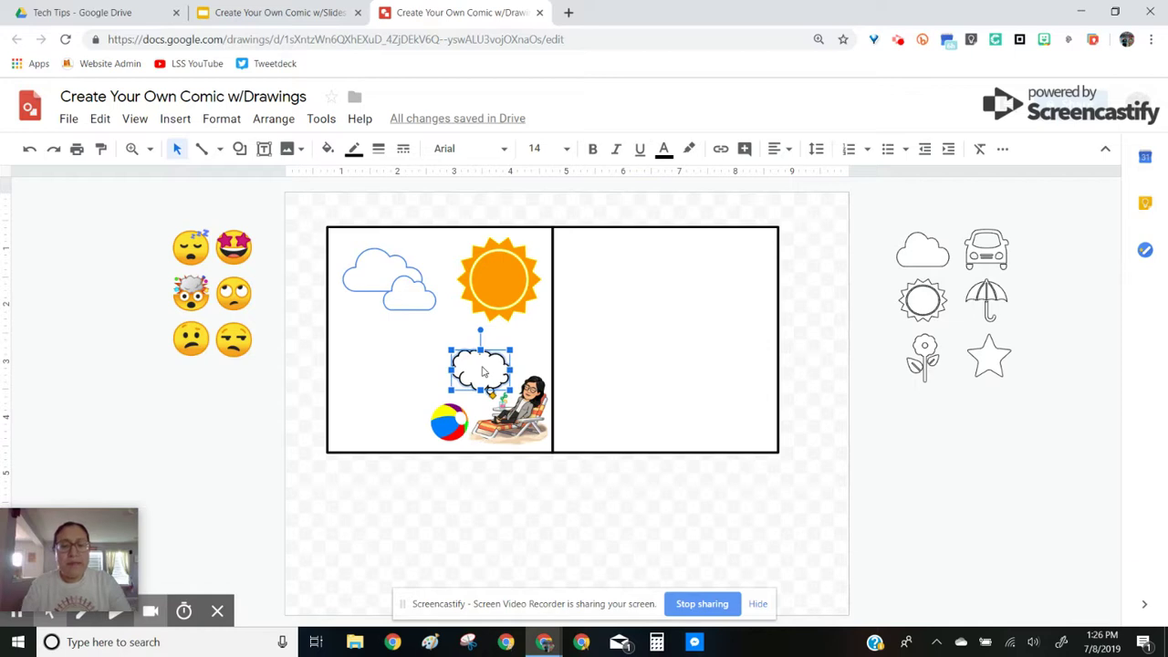
{"action": "type", "text": "T"}
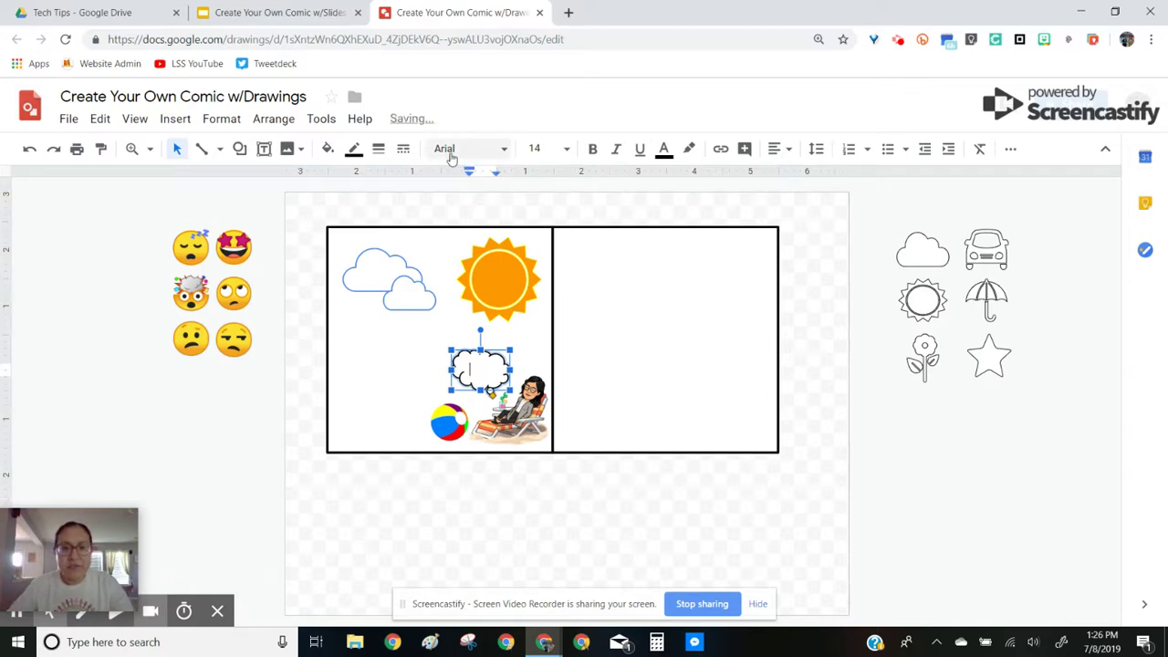
{"action": "left_click", "coordinate": [454, 151]}
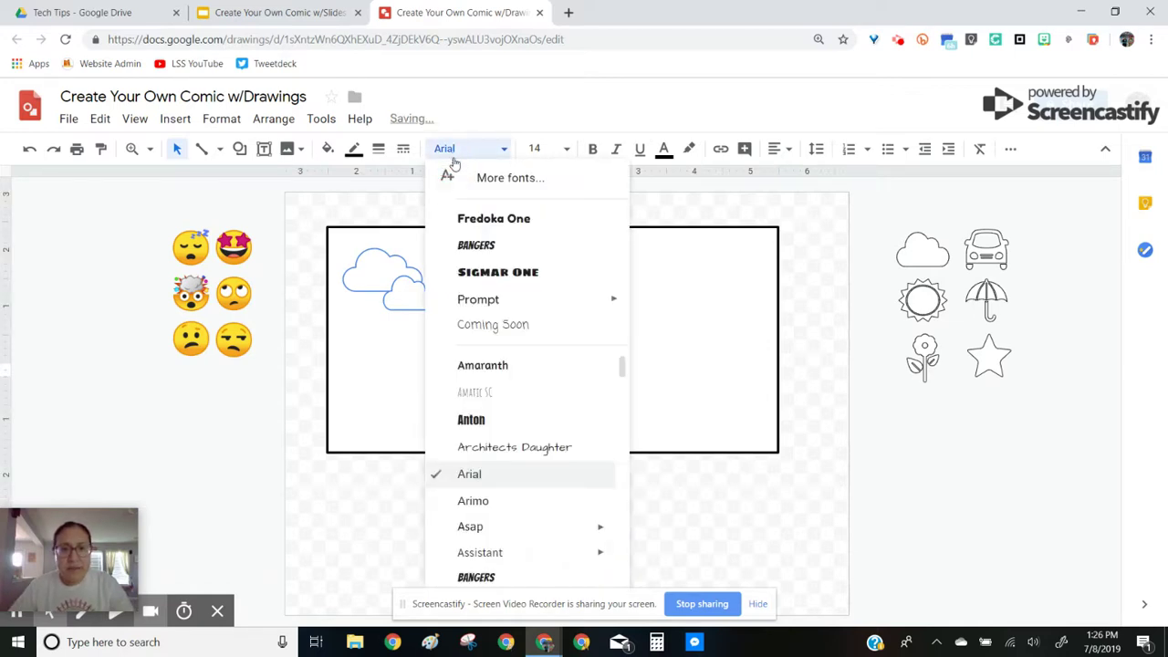
{"action": "left_click", "coordinate": [462, 216]}
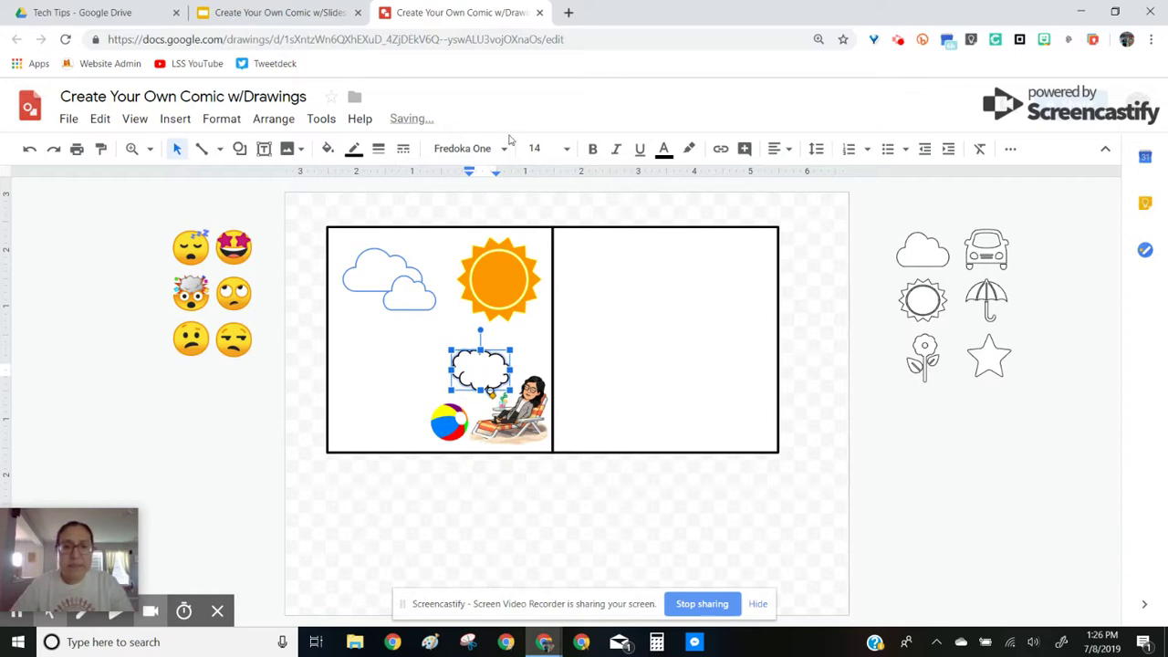
{"action": "type", "text": "This i"}
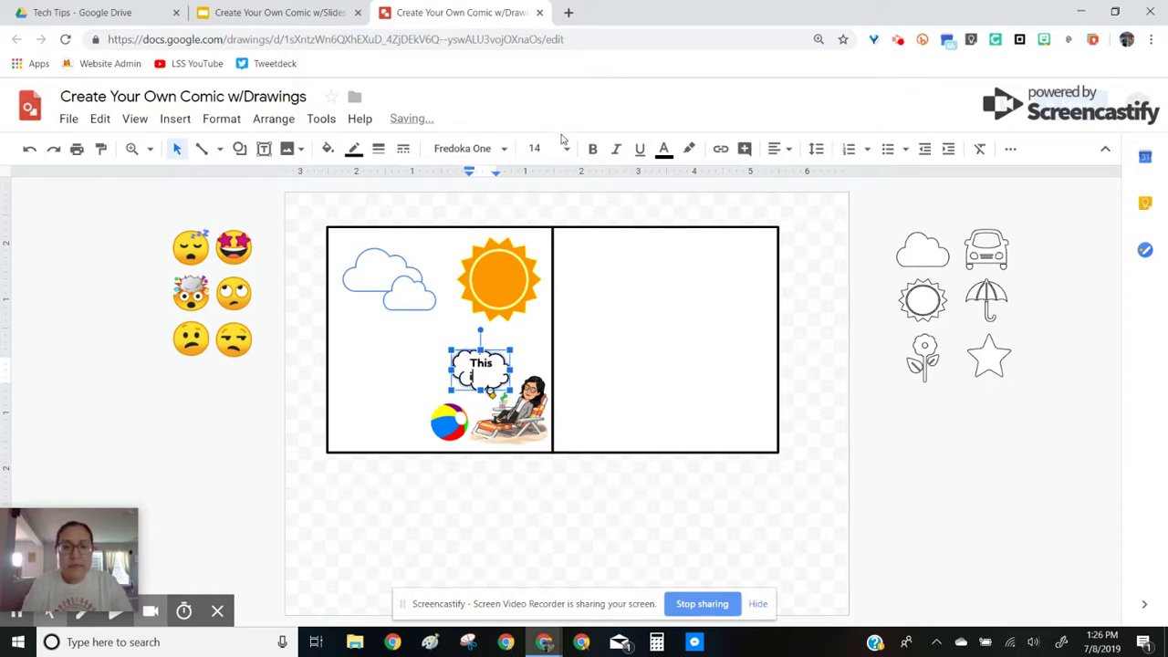
{"action": "type", "text": "s rela"}
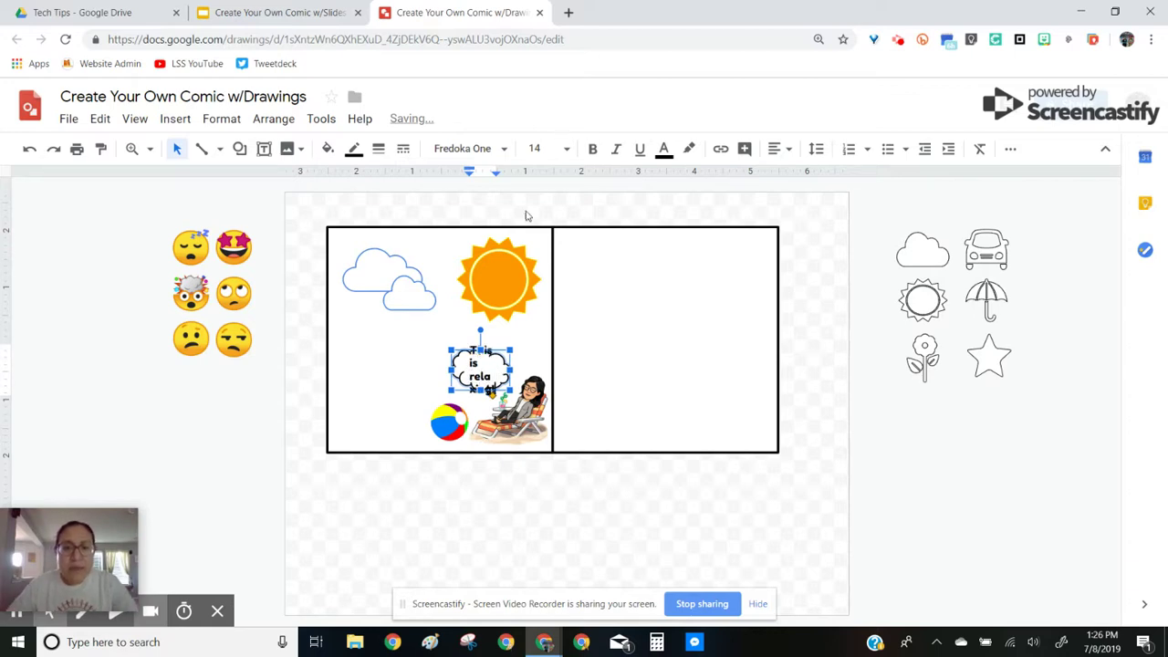
Set the thought bubble's text size to 10 and widen the bubble so "relaxing!" fits on one line
{"action": "triple_click", "coordinate": [485, 382]}
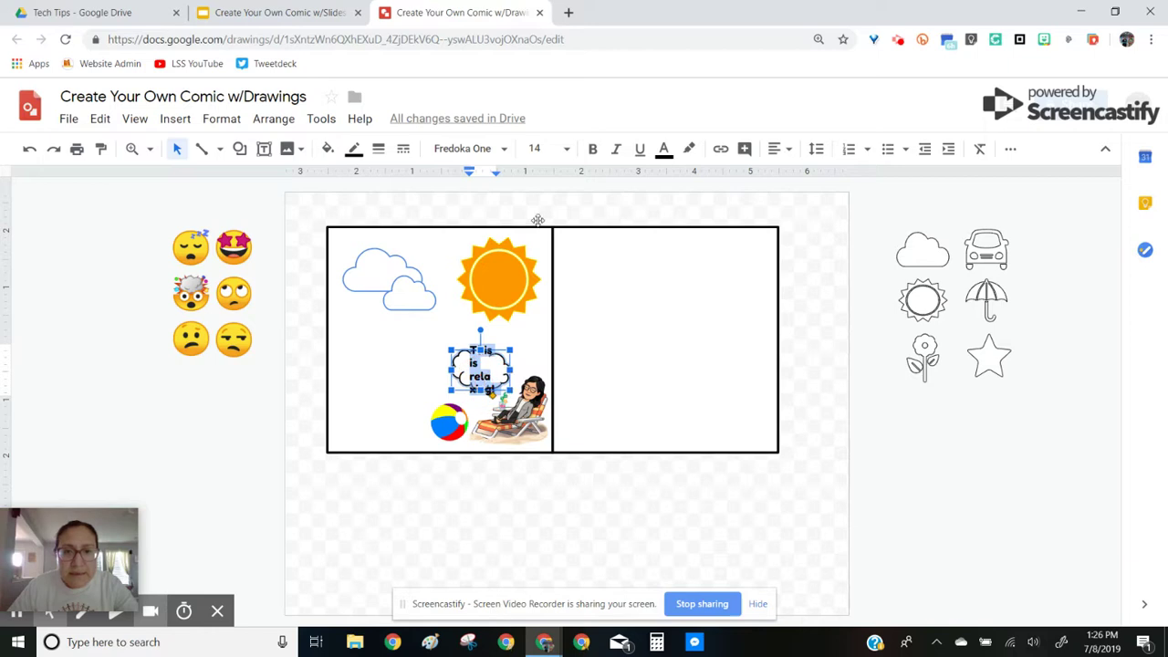
{"action": "left_click", "coordinate": [566, 148]}
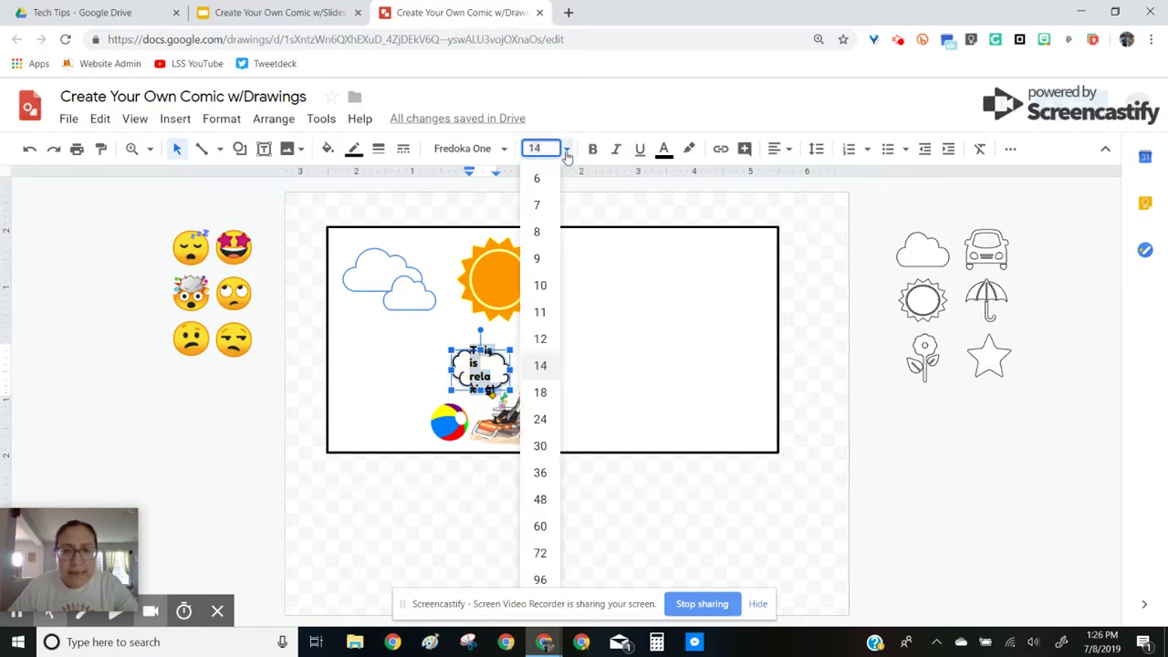
{"action": "left_click", "coordinate": [552, 317]}
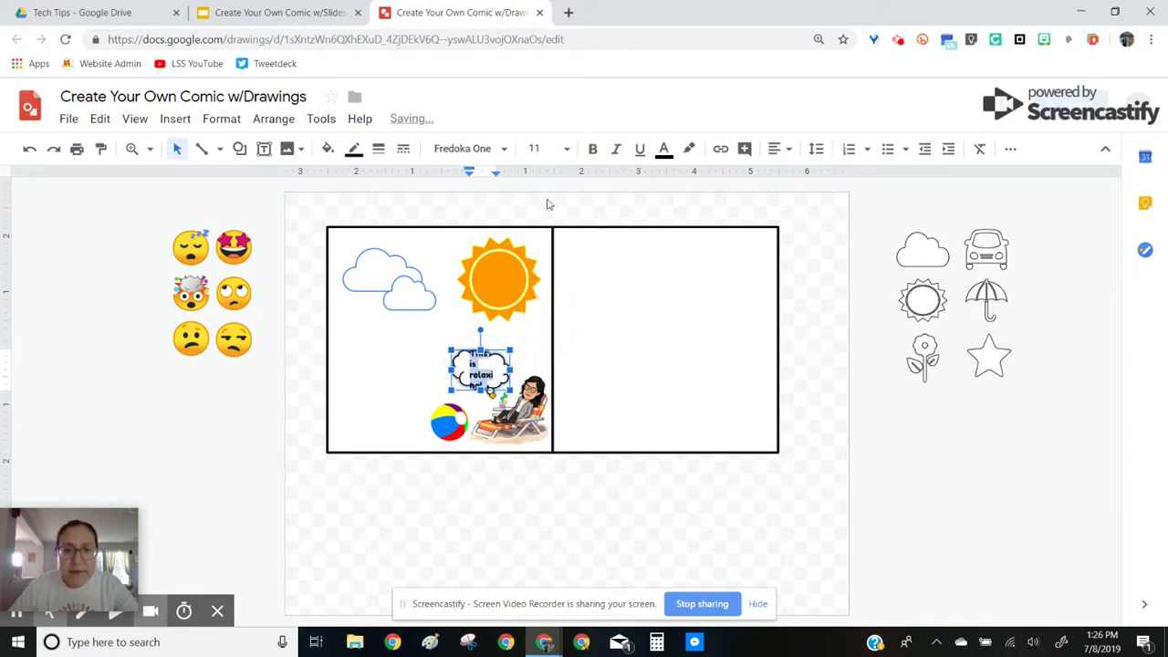
{"action": "left_click", "coordinate": [566, 149]}
{"action": "left_click", "coordinate": [541, 290]}
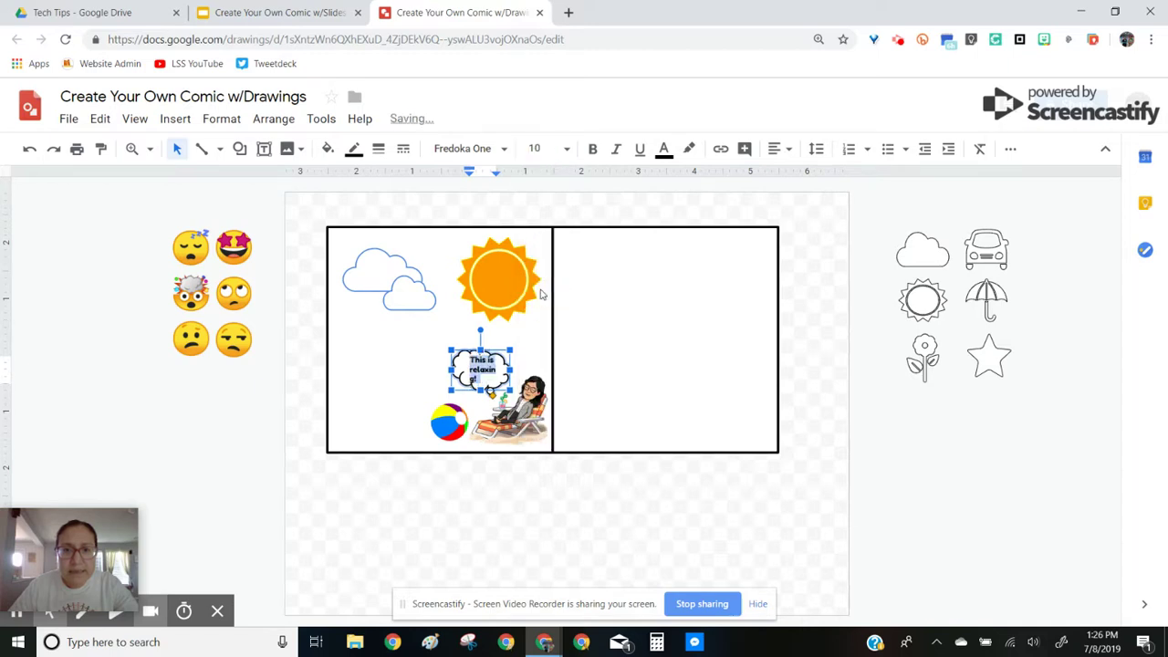
{"action": "left_click_drag", "start_coordinate": [446, 369], "coordinate": [432, 366]}
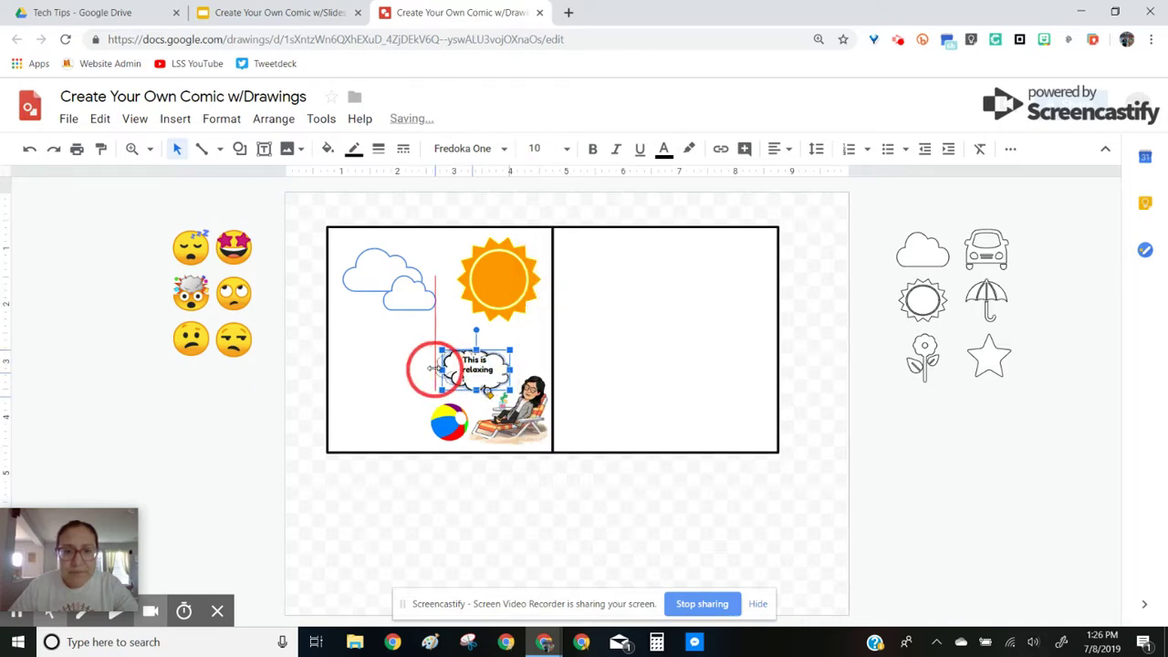
Copy the busy office desk Bitmoji from the Bitmoji extension's recents and paste it into the drawing
{"action": "left_click", "coordinate": [606, 403]}
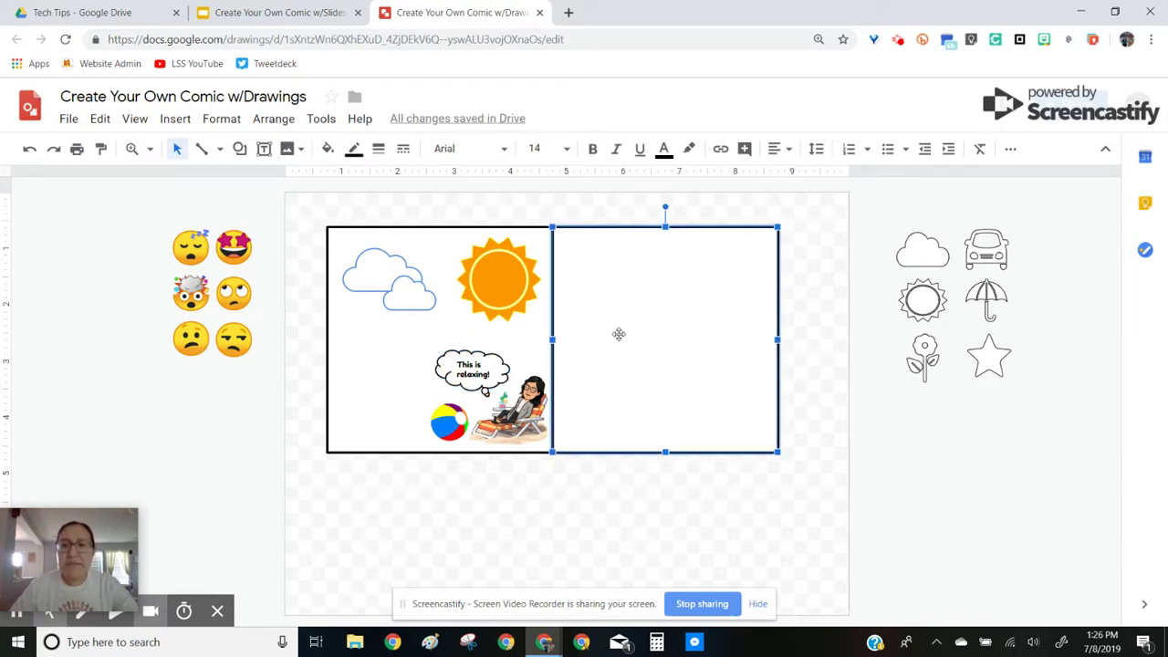
{"action": "left_click", "coordinate": [1045, 40]}
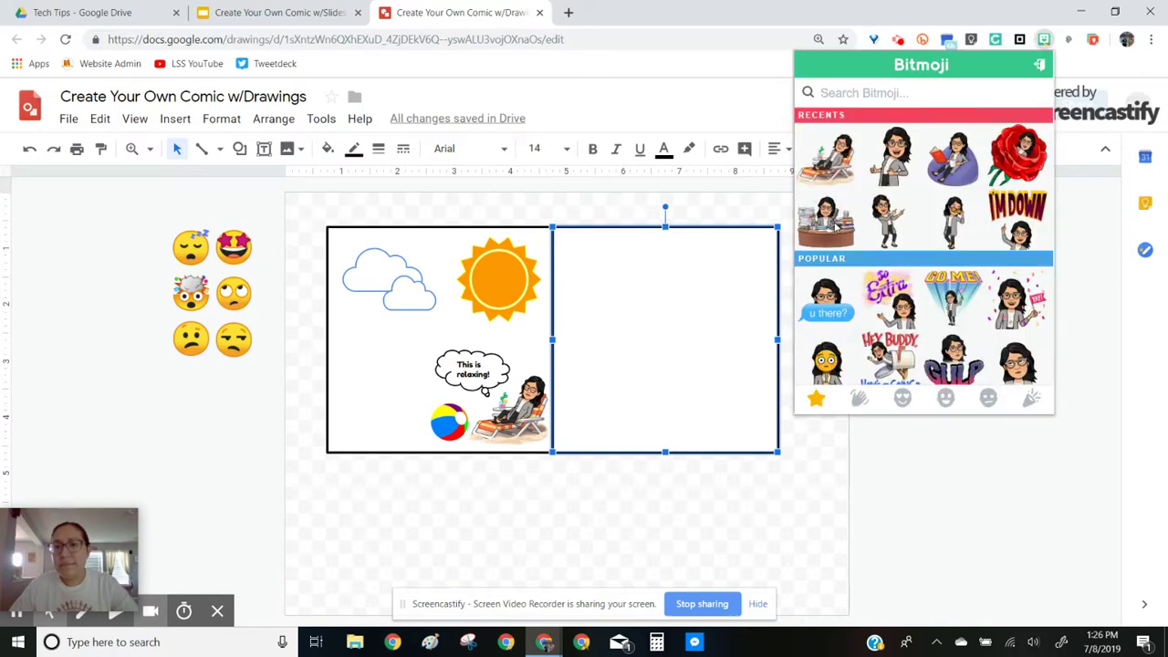
{"action": "right_click", "coordinate": [836, 229]}
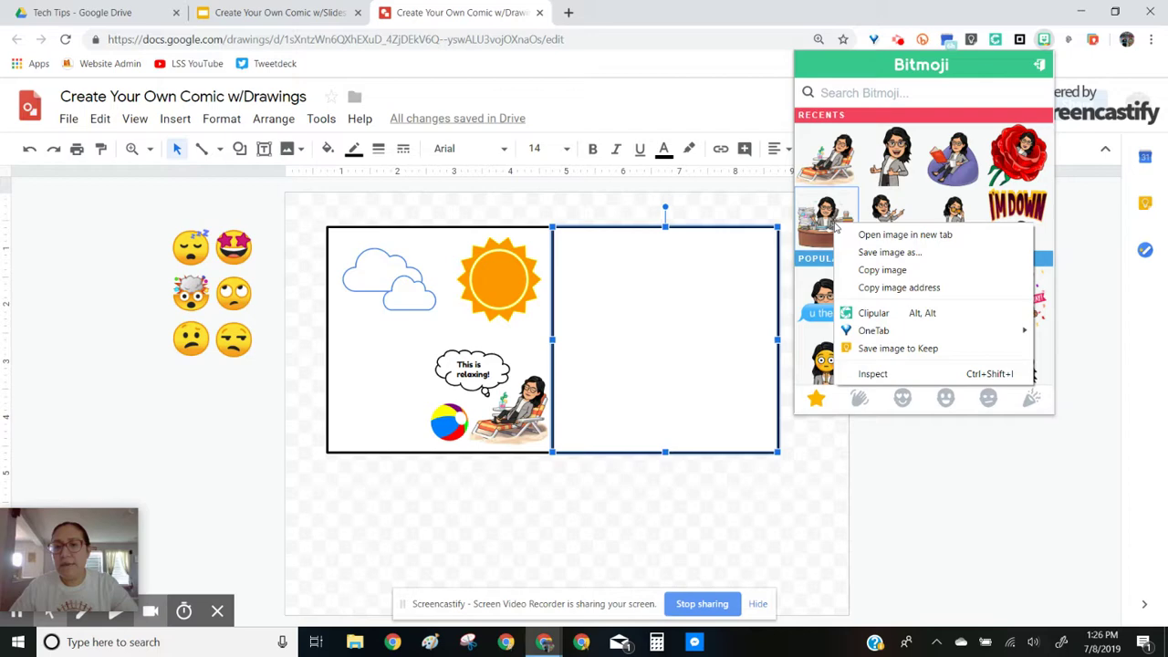
{"action": "left_click", "coordinate": [863, 270]}
{"action": "right_click", "coordinate": [686, 330]}
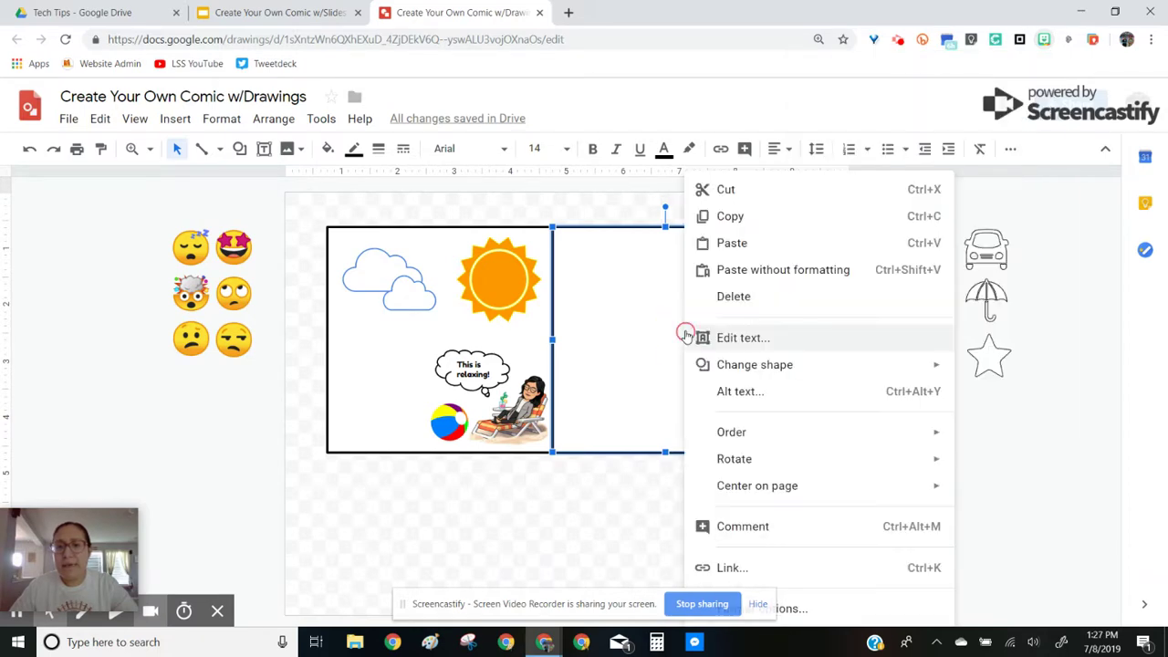
{"action": "left_click", "coordinate": [769, 242]}
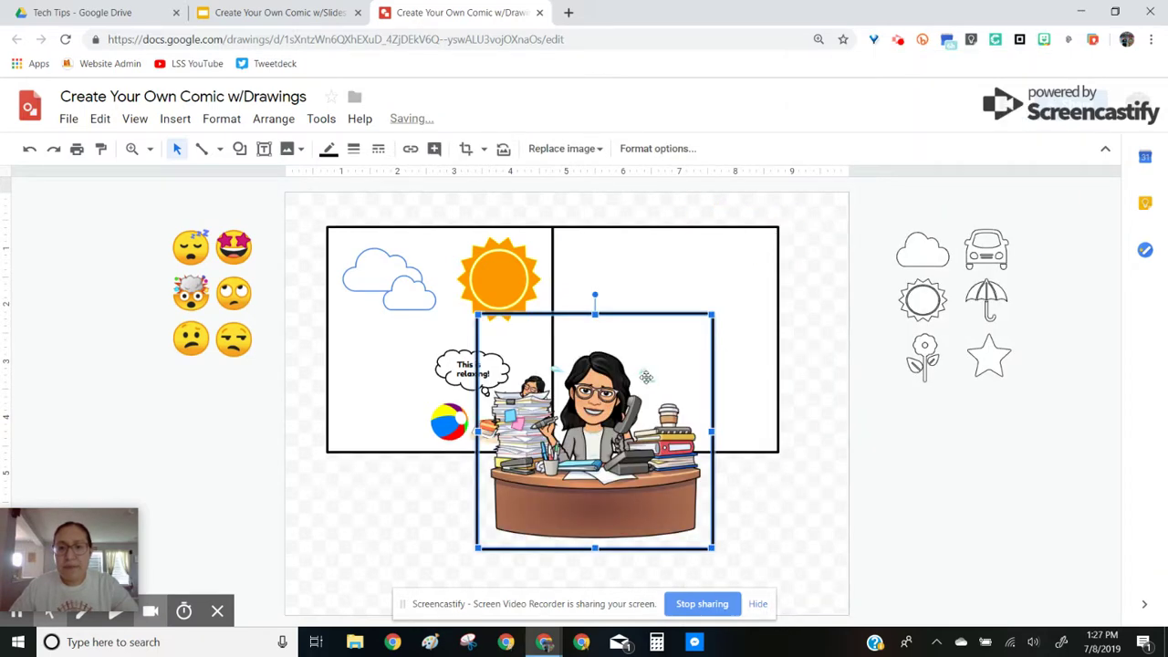
Make the office desk Bitmoji's outline transparent and move it over the second panel
{"action": "left_click", "coordinate": [329, 149]}
{"action": "left_click", "coordinate": [359, 183]}
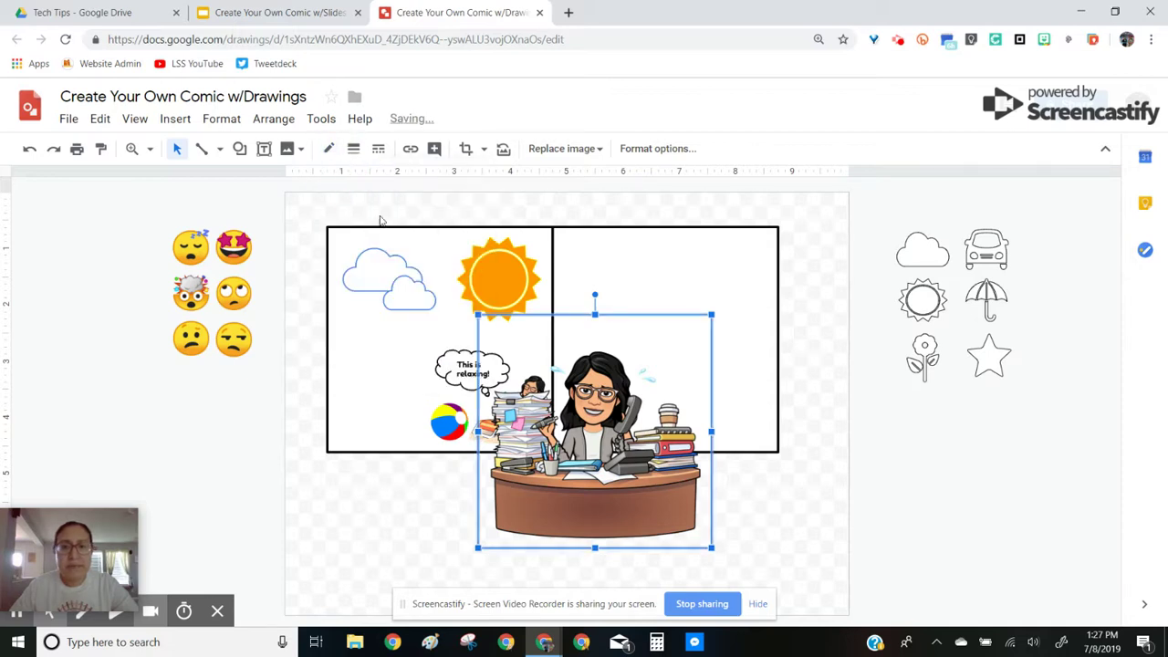
{"action": "left_click_drag", "start_coordinate": [638, 454], "coordinate": [726, 386]}
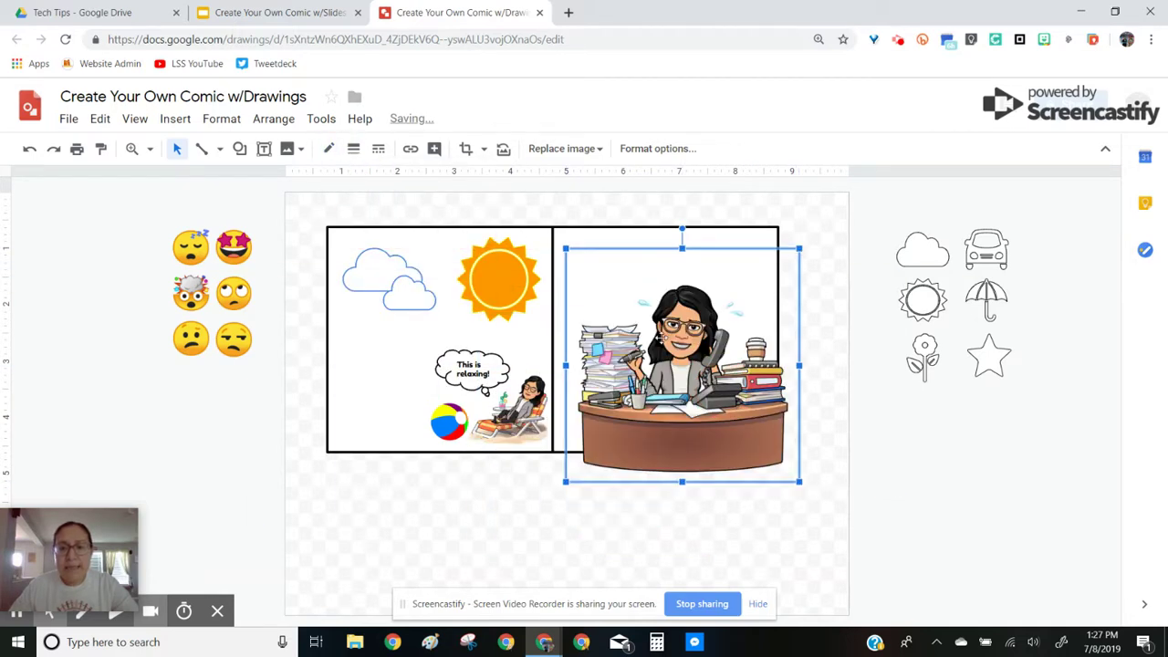
Check the beach chair Bitmoji's size, then resize the office desk Bitmoji to 1.5 in wide with its aspect ratio locked
{"action": "left_click", "coordinate": [527, 418]}
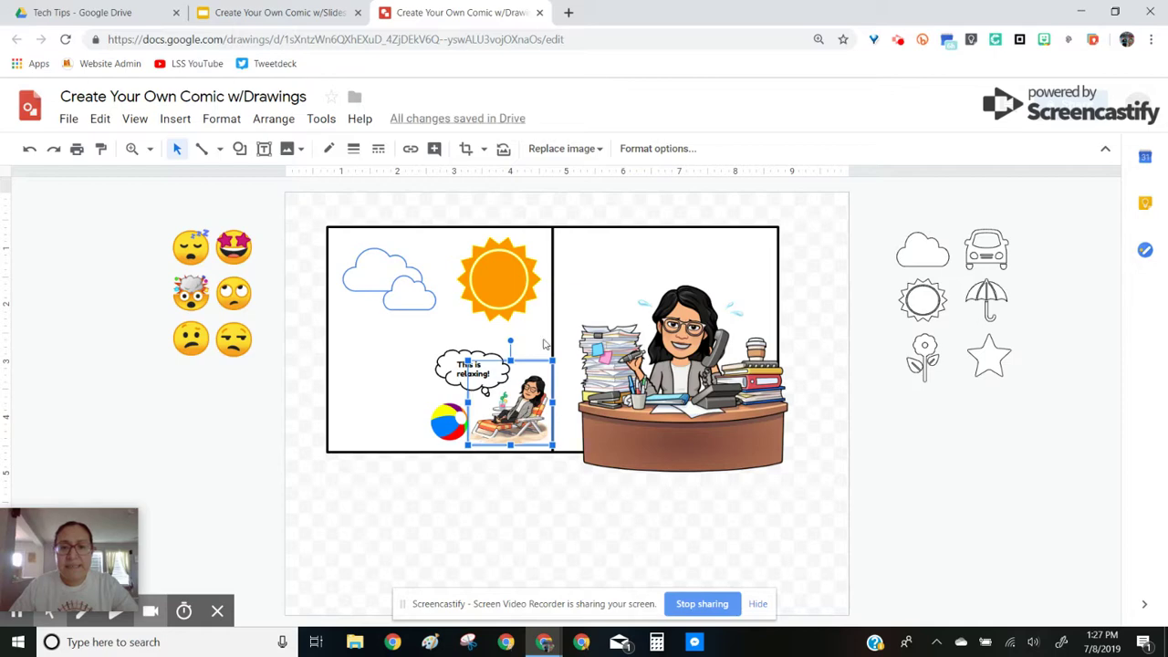
{"action": "left_click", "coordinate": [655, 148]}
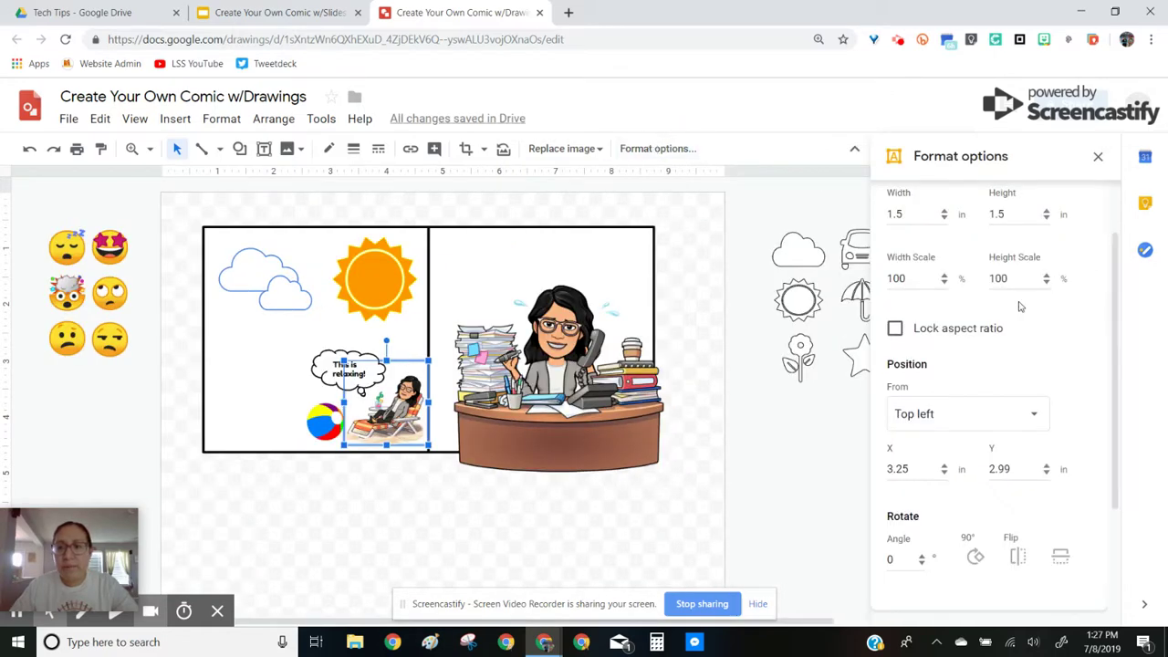
{"action": "scroll", "coordinate": [1020, 307], "scroll_direction": "up", "scroll_amount": 1}
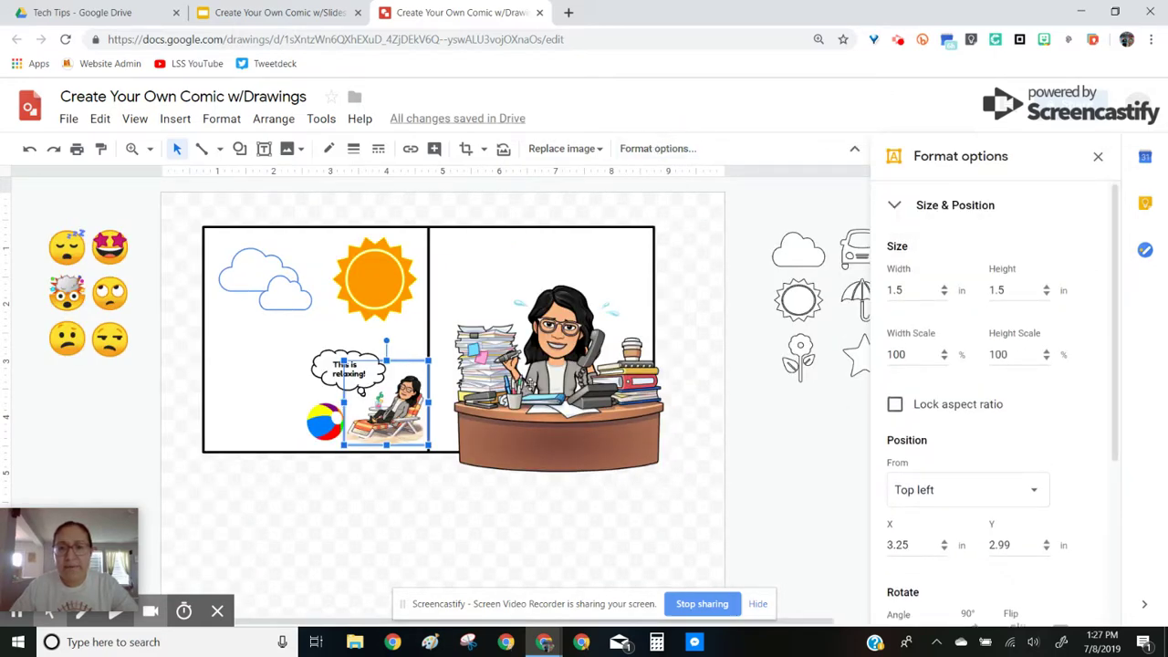
{"action": "left_click", "coordinate": [528, 383]}
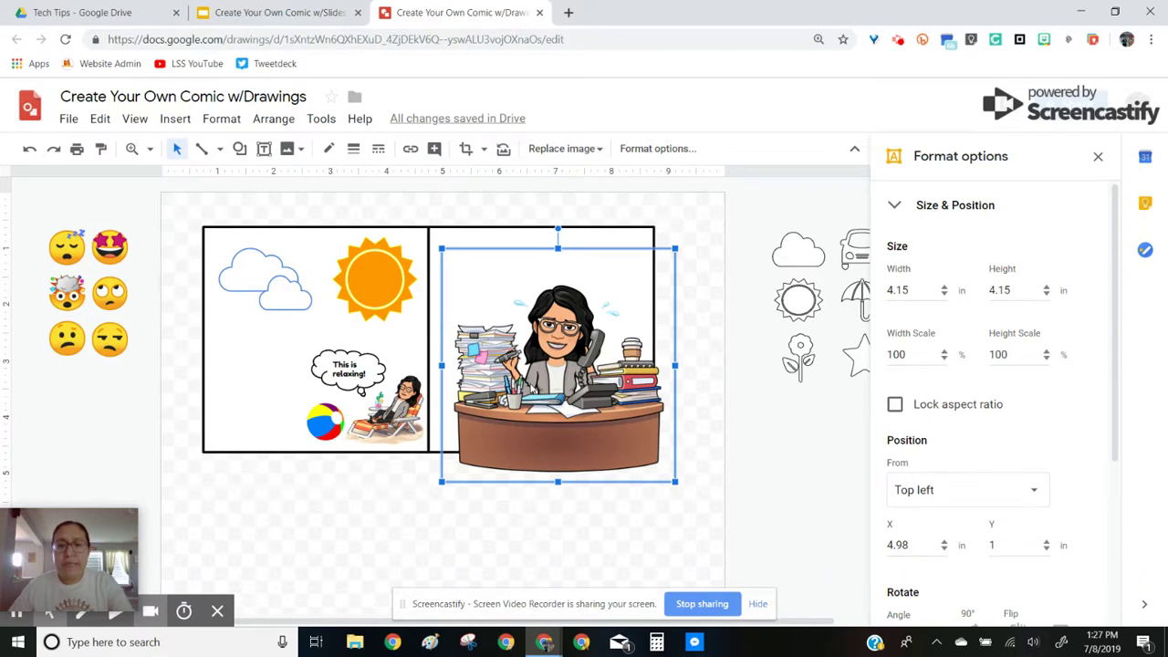
{"action": "left_click", "coordinate": [895, 405]}
{"action": "double_click", "coordinate": [918, 290]}
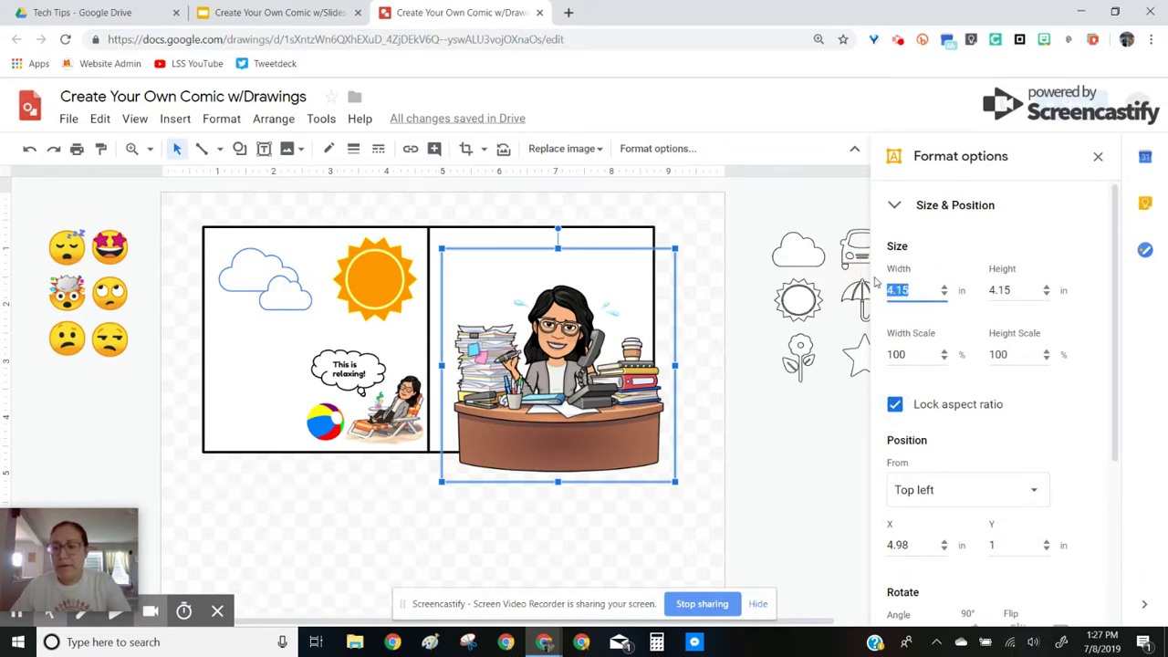
{"action": "type", "text": "1.5"}
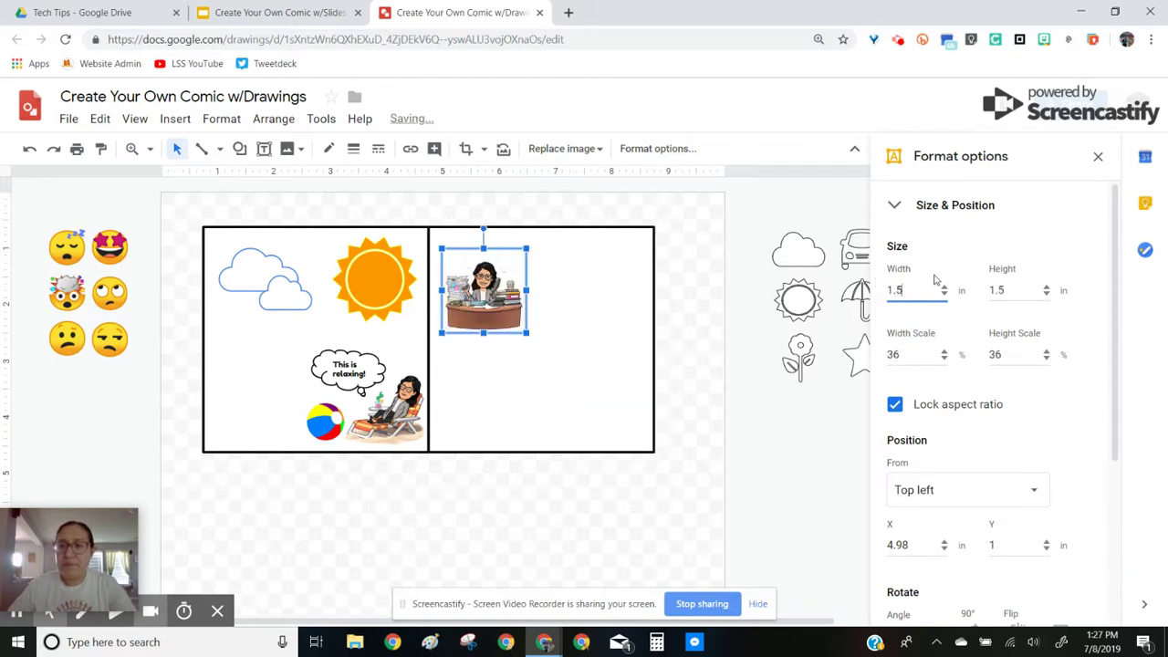
{"action": "left_click", "coordinate": [1098, 156]}
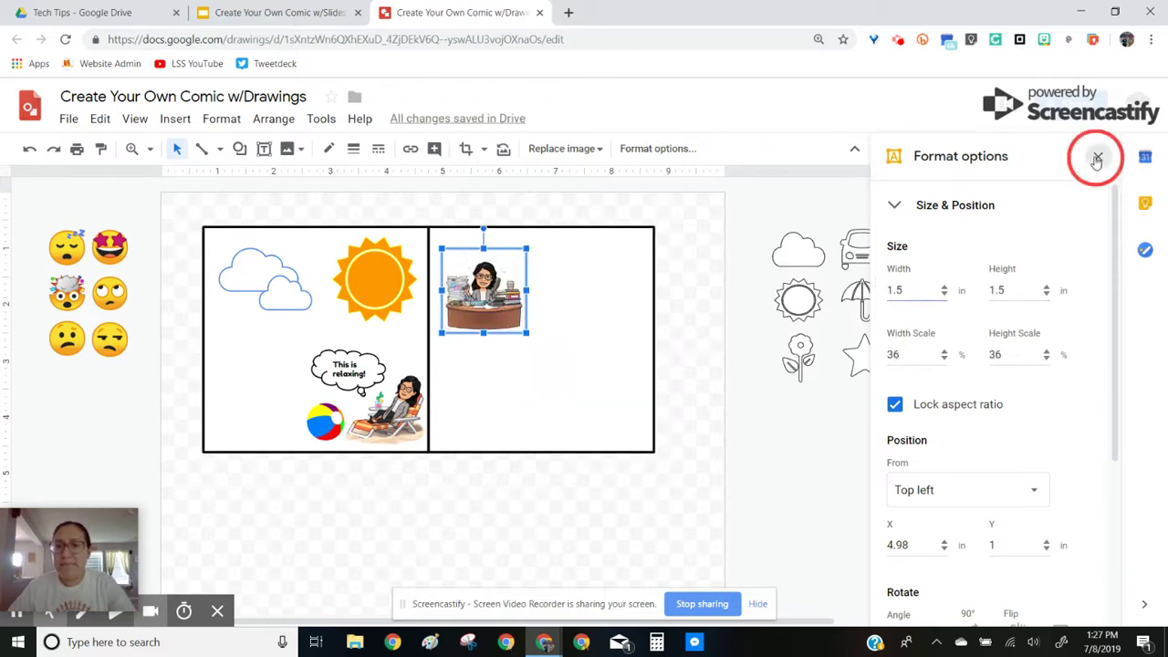
Move the office desk Bitmoji to the lower middle of the second panel, just above the panel's bottom border
{"action": "left_click", "coordinate": [595, 290]}
{"action": "left_click_drag", "start_coordinate": [595, 290], "coordinate": [637, 409]}
{"action": "left_click", "coordinate": [717, 366]}
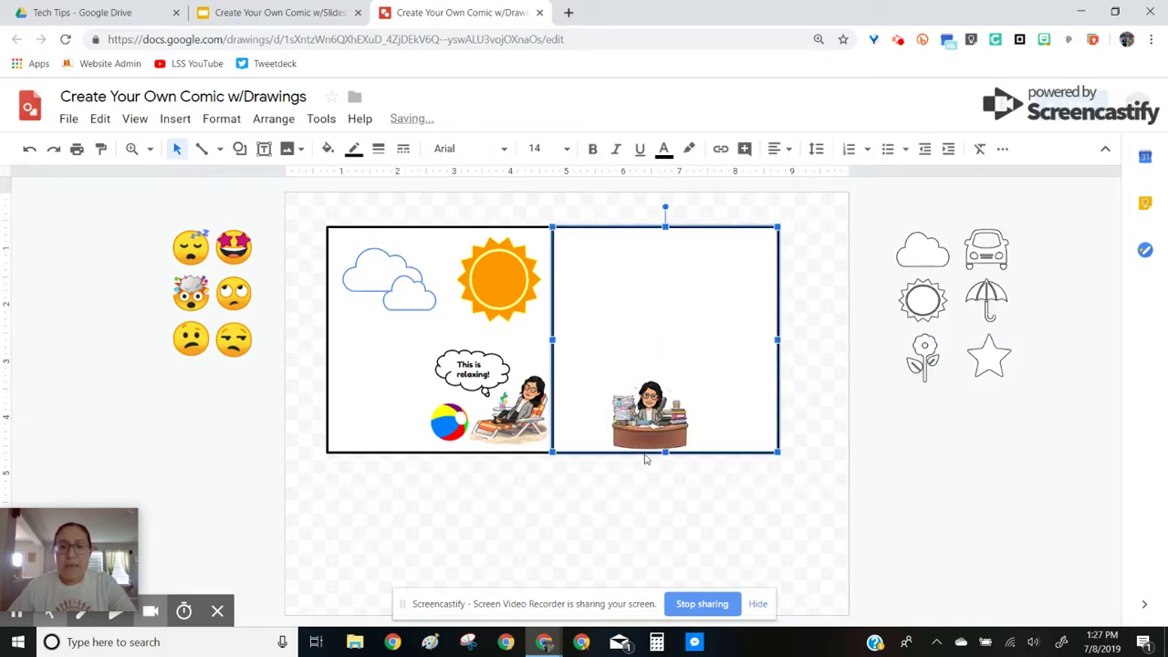
{"action": "left_click", "coordinate": [675, 401]}
{"action": "left_click", "coordinate": [711, 408]}
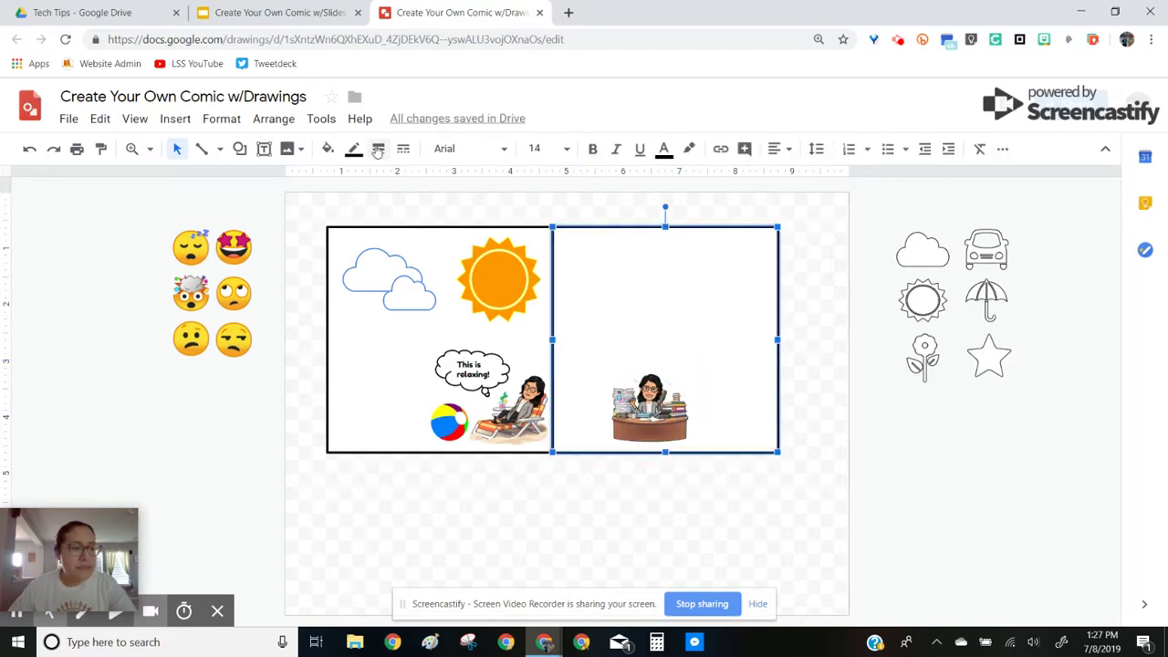
Draw a rectangular speech callout above the office desk Bitmoji and set its outline weight to 2px
{"action": "left_click", "coordinate": [239, 149]}
{"action": "mouse_move", "coordinate": [292, 231]}
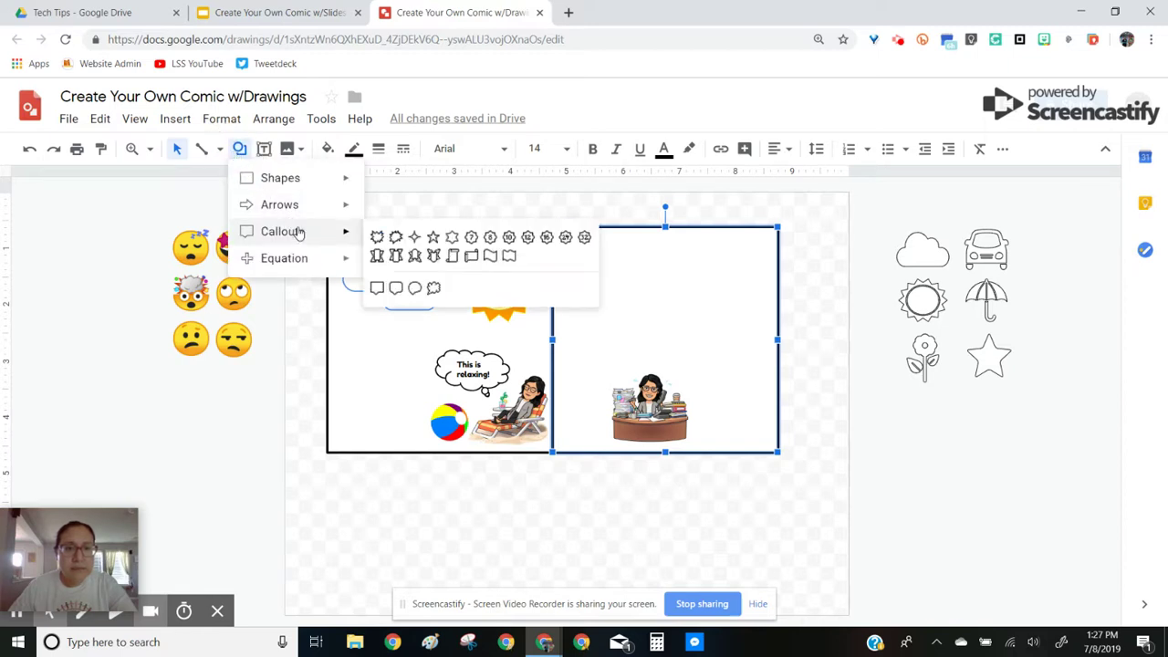
{"action": "left_click", "coordinate": [383, 283]}
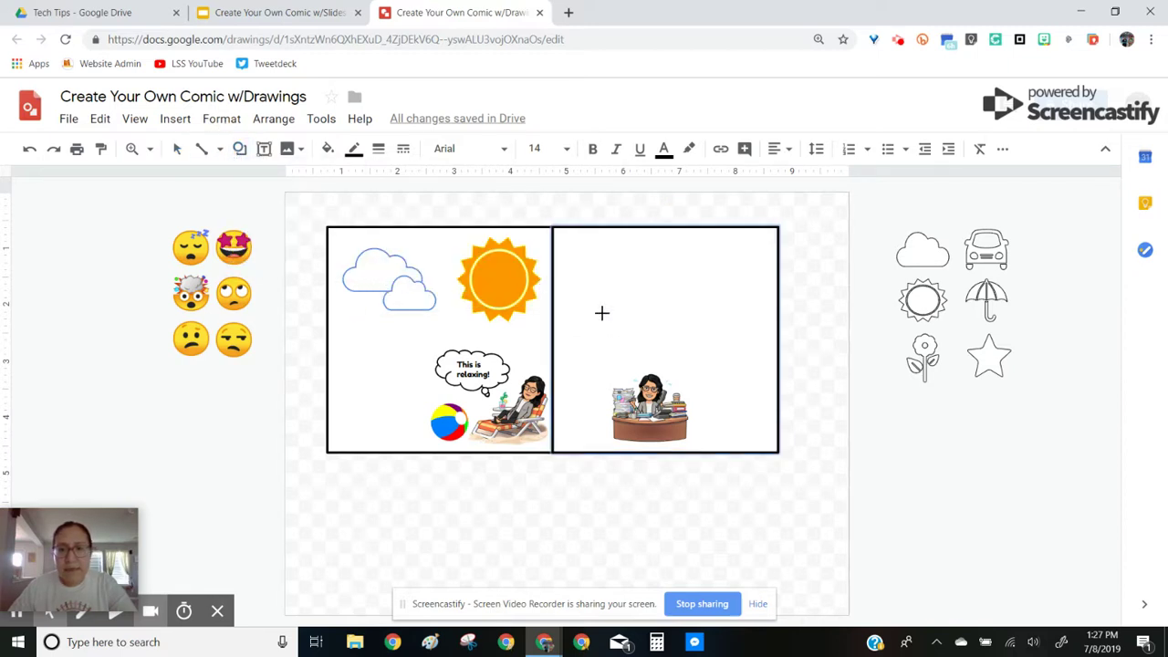
{"action": "left_click_drag", "start_coordinate": [601, 313], "coordinate": [694, 369]}
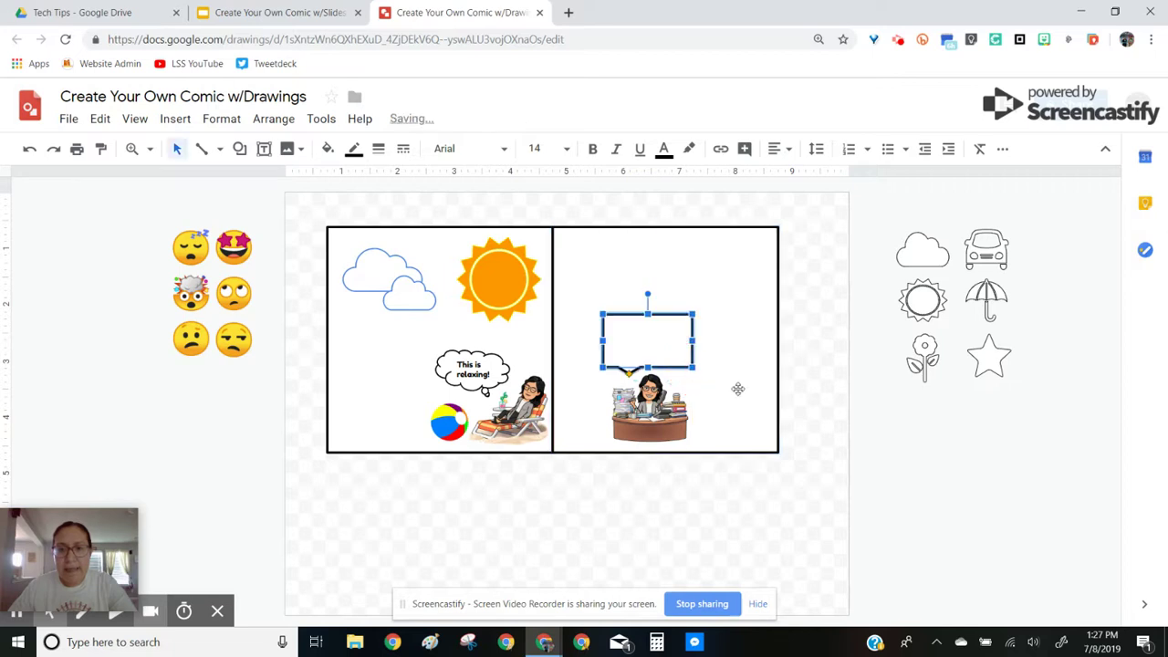
{"action": "left_click", "coordinate": [378, 149]}
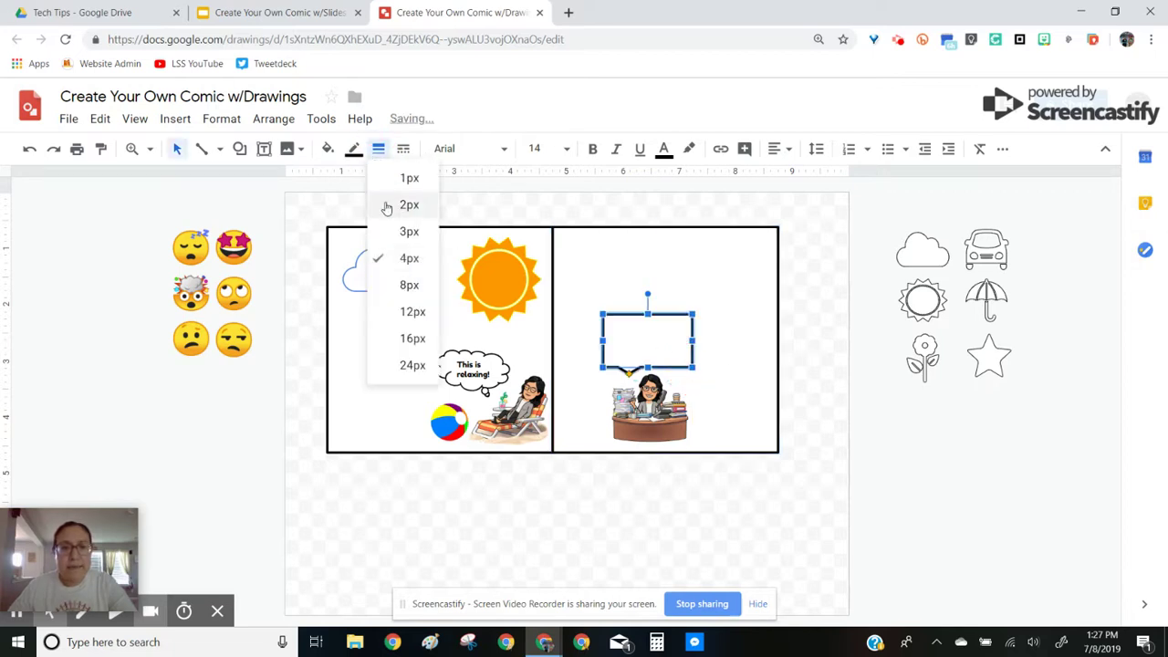
{"action": "left_click", "coordinate": [386, 201]}
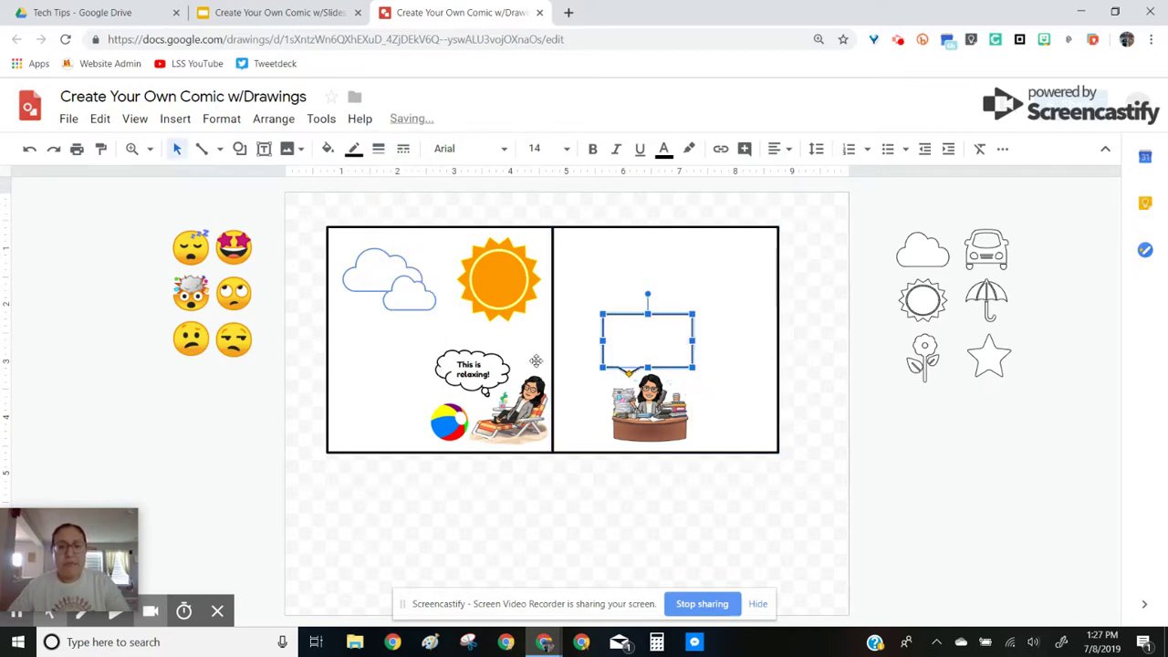
Enter "It was only a dream!" in the speech callout
{"action": "double_click", "coordinate": [642, 353]}
{"action": "type", "text": "It"}
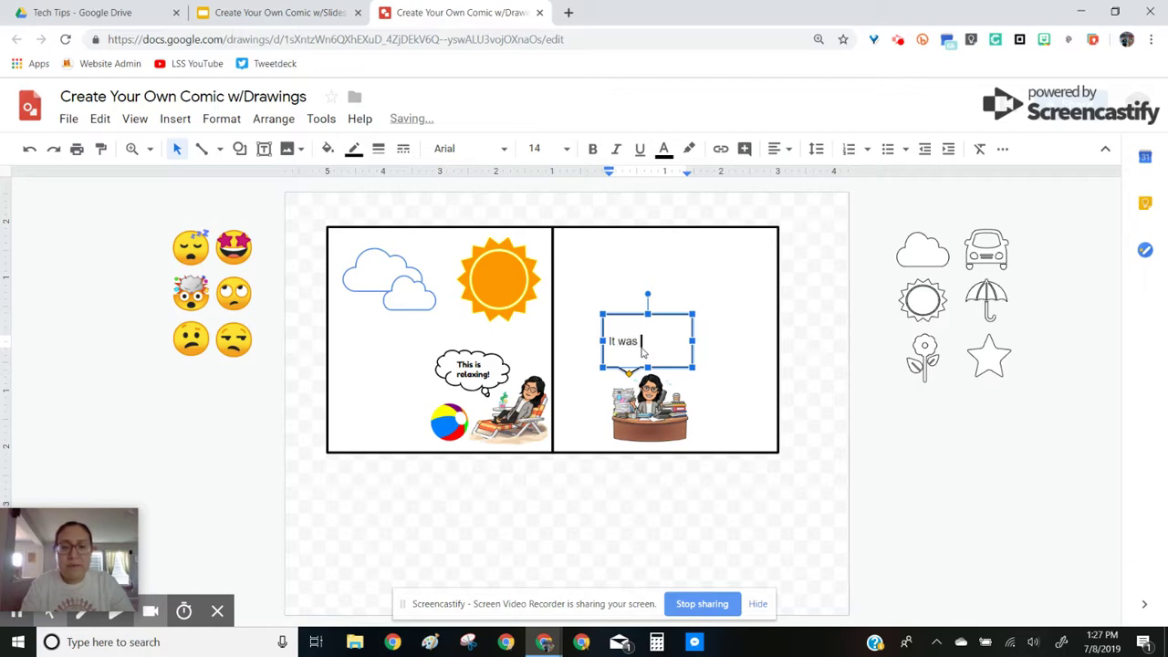
{"action": "type", "text": "was only a dream!"}
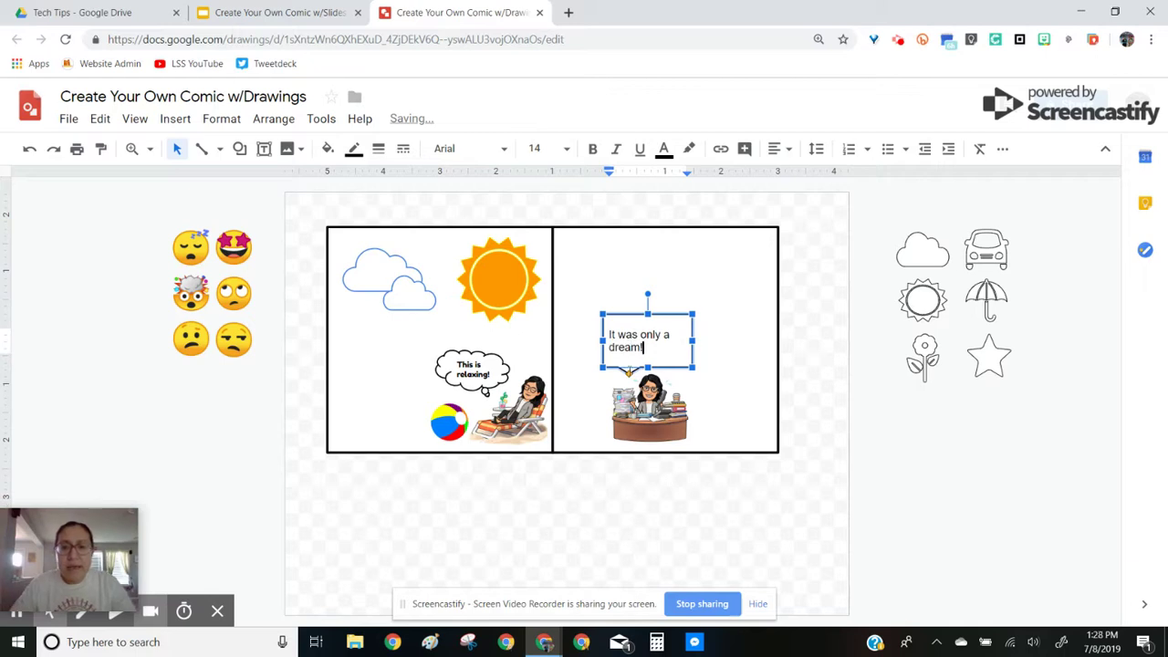
Format the speech callout's text in Fredoka One and center it horizontally
{"action": "left_click_drag", "start_coordinate": [647, 349], "coordinate": [605, 334]}
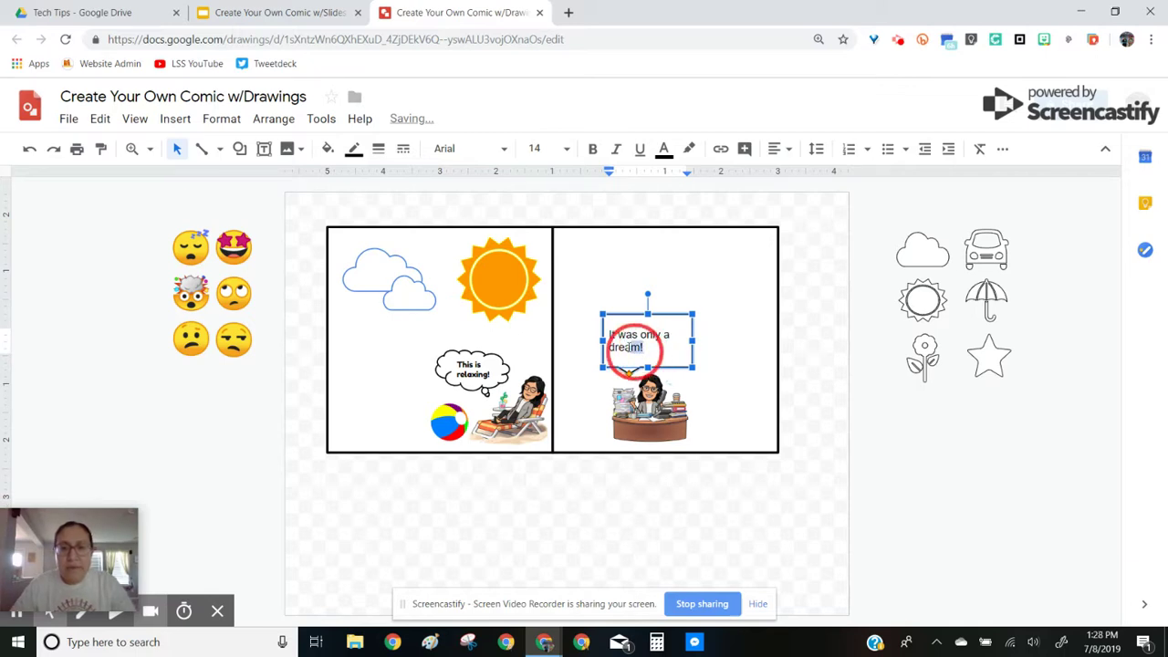
{"action": "left_click", "coordinate": [502, 149]}
{"action": "left_click", "coordinate": [504, 219]}
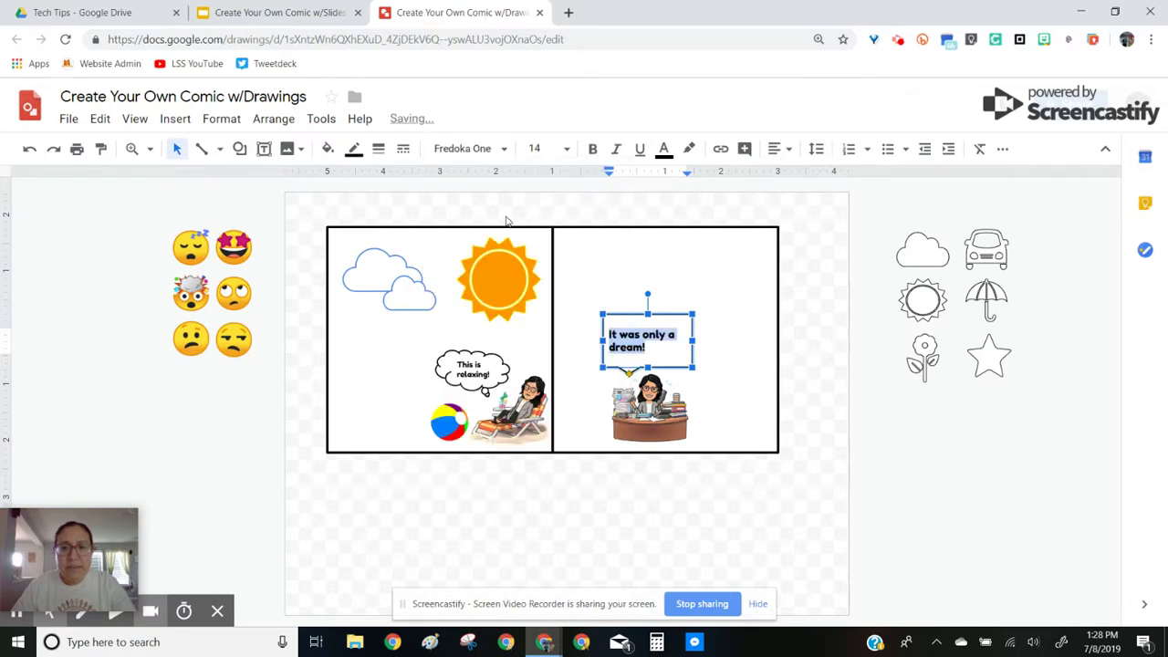
{"action": "left_click", "coordinate": [774, 149]}
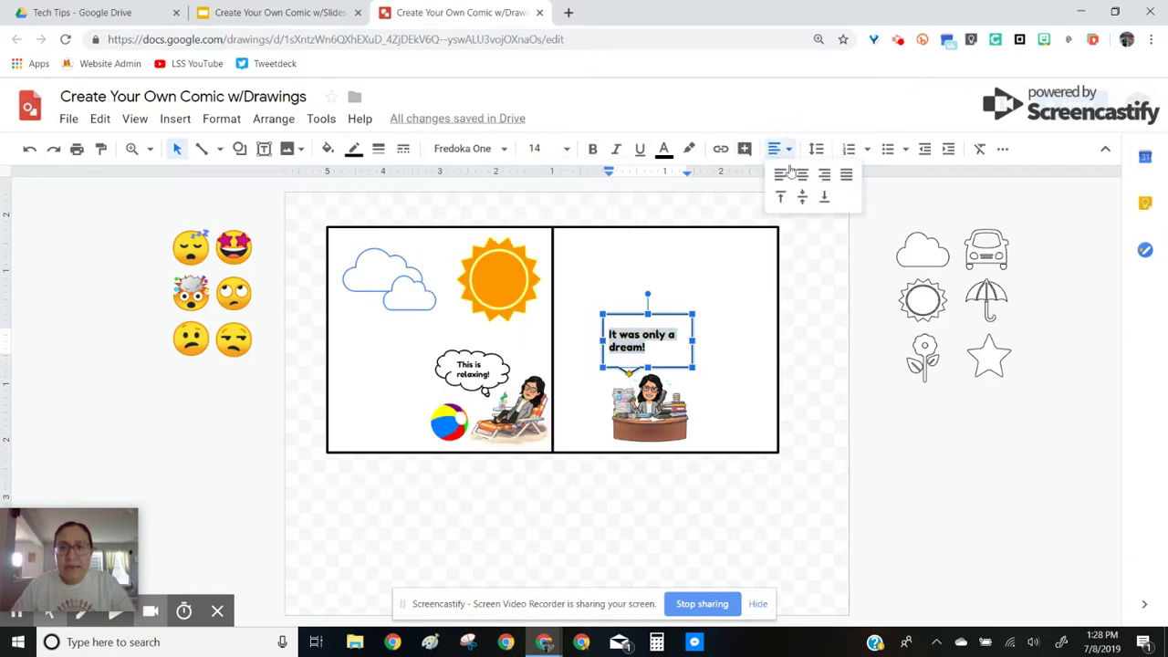
{"action": "left_click", "coordinate": [801, 176]}
{"action": "left_click", "coordinate": [733, 377]}
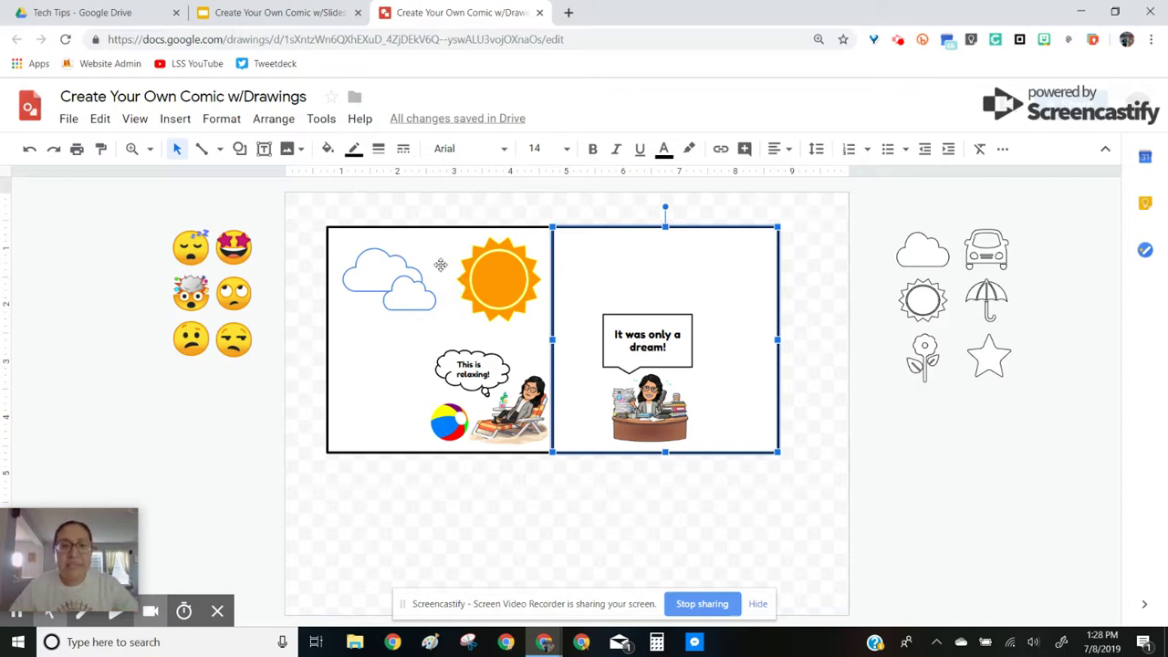
Insert word art reading "RING!!!!" into the drawing
{"action": "left_click", "coordinate": [175, 124]}
{"action": "left_click", "coordinate": [220, 312]}
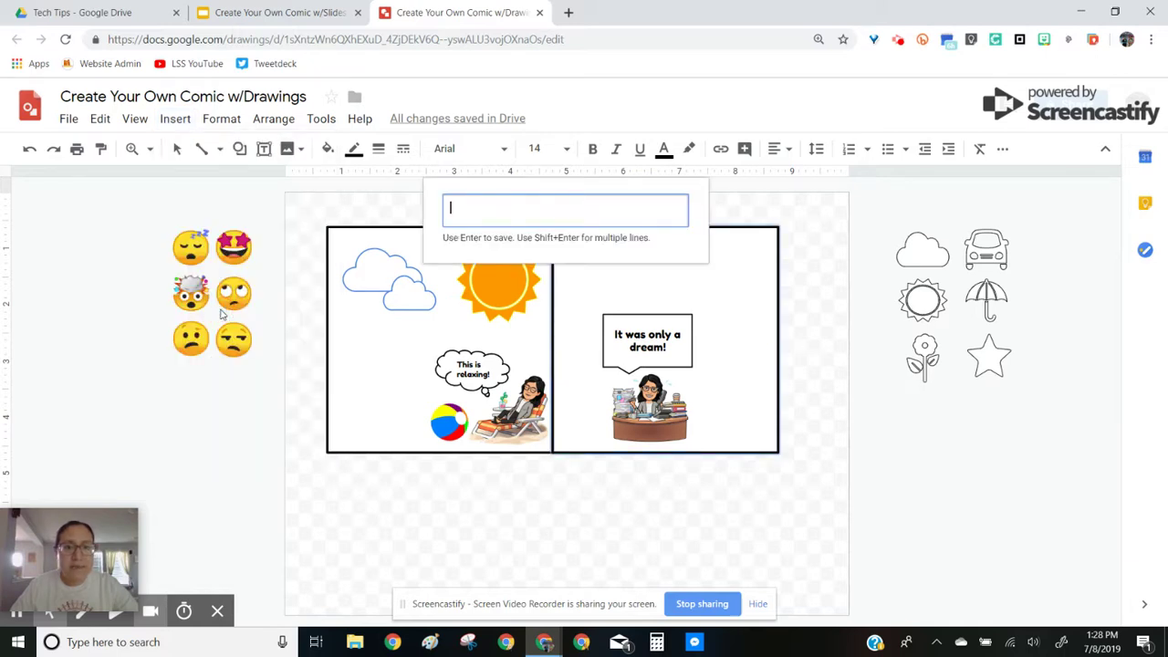
{"action": "type", "text": "RING"}
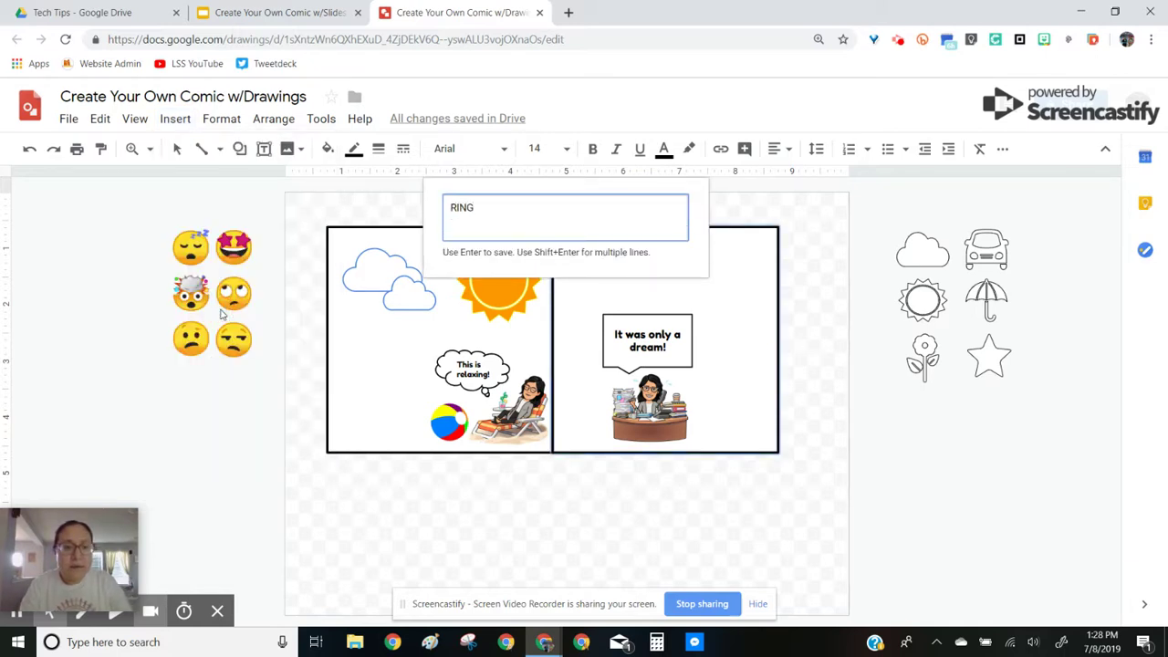
{"action": "type", "text": "!!!!"}
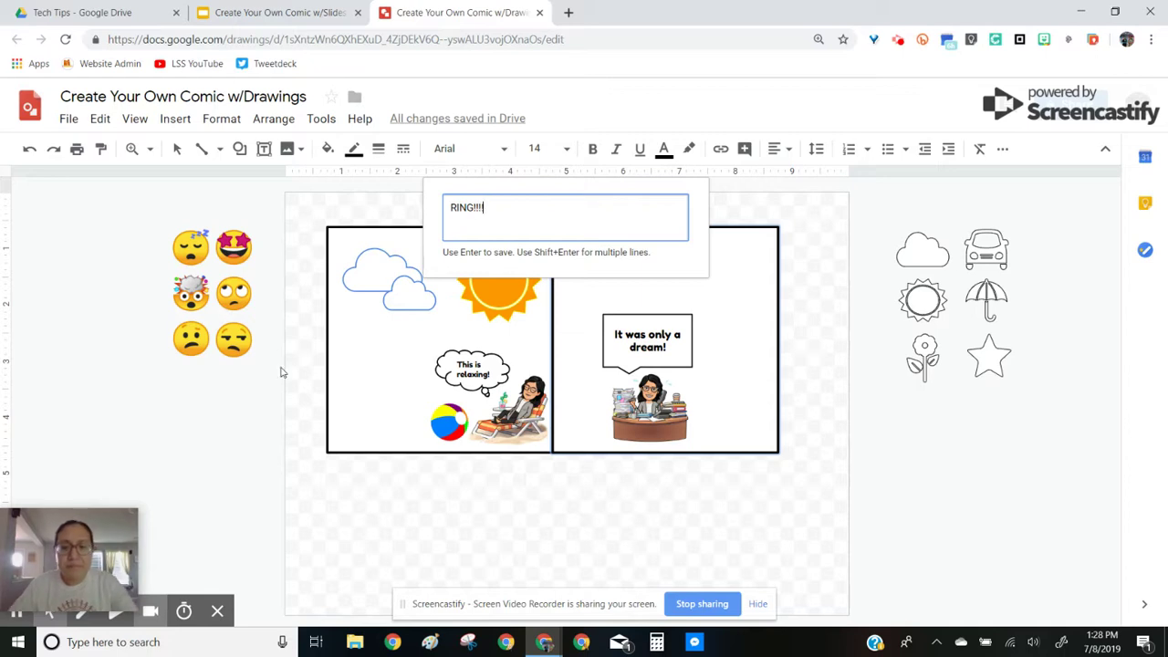
{"action": "key", "text": "Return"}
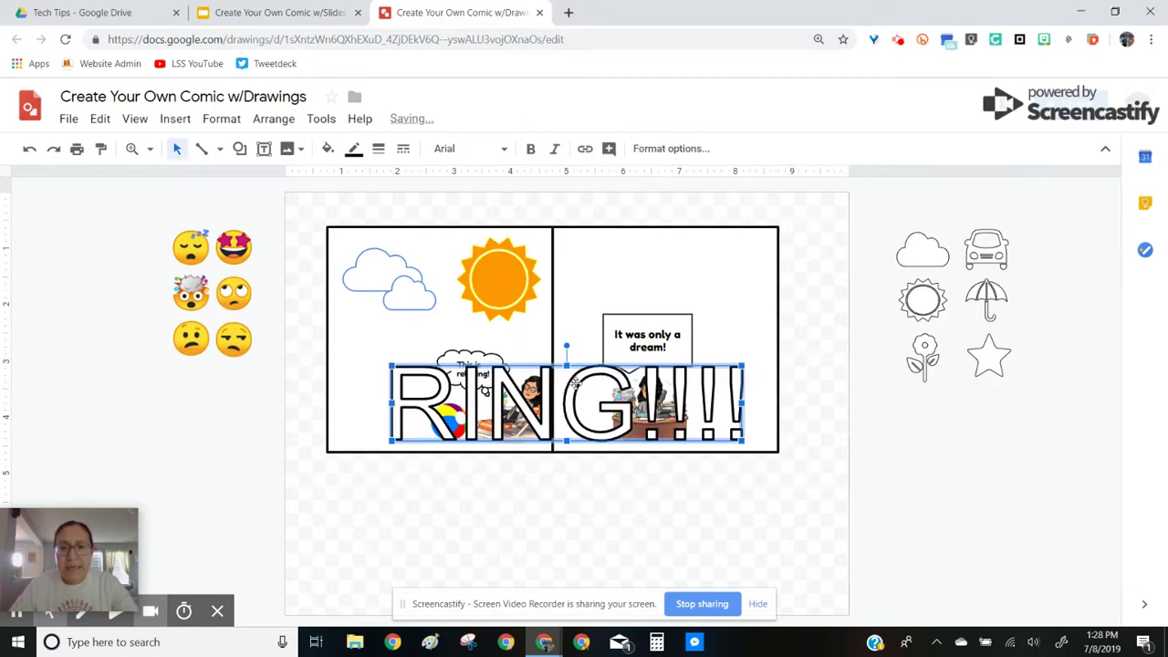
Give the "RING!!!!" word art a magenta outline and a dark magenta fill
{"action": "left_click", "coordinate": [353, 149]}
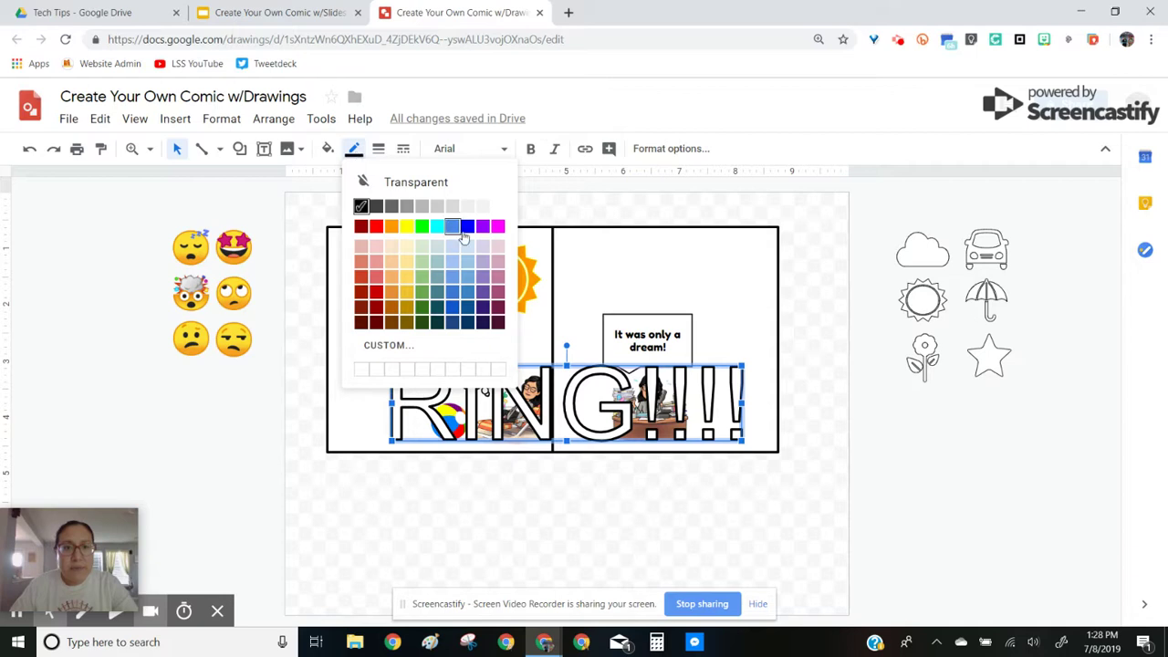
{"action": "left_click", "coordinate": [498, 226]}
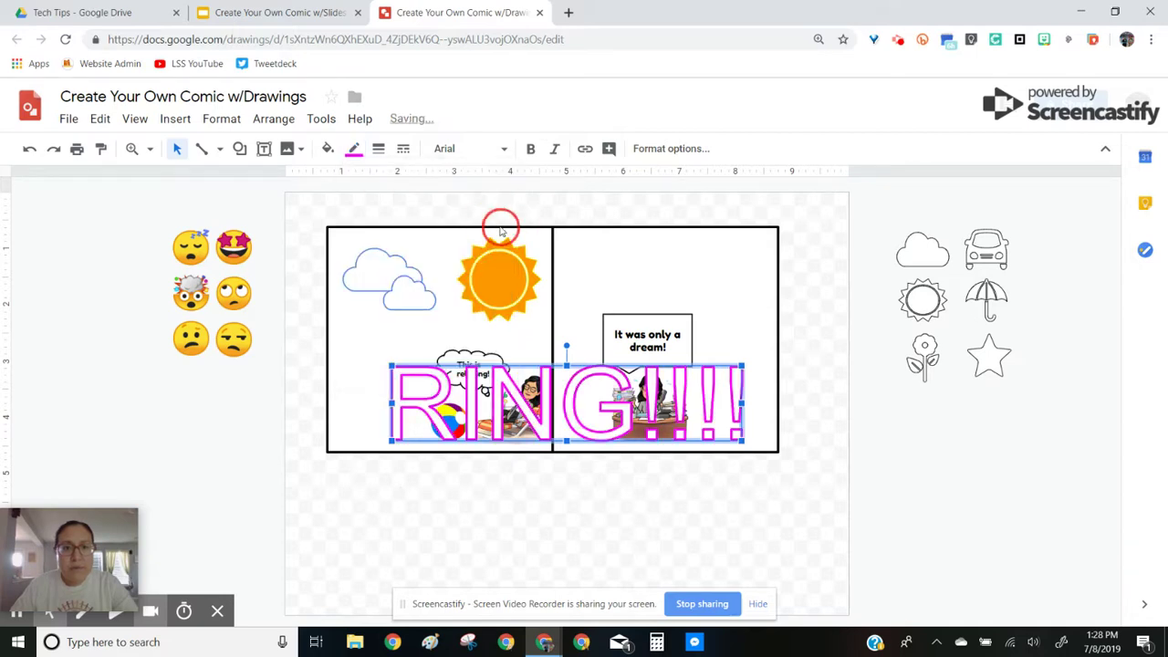
{"action": "left_click", "coordinate": [329, 149]}
{"action": "left_click", "coordinate": [473, 338]}
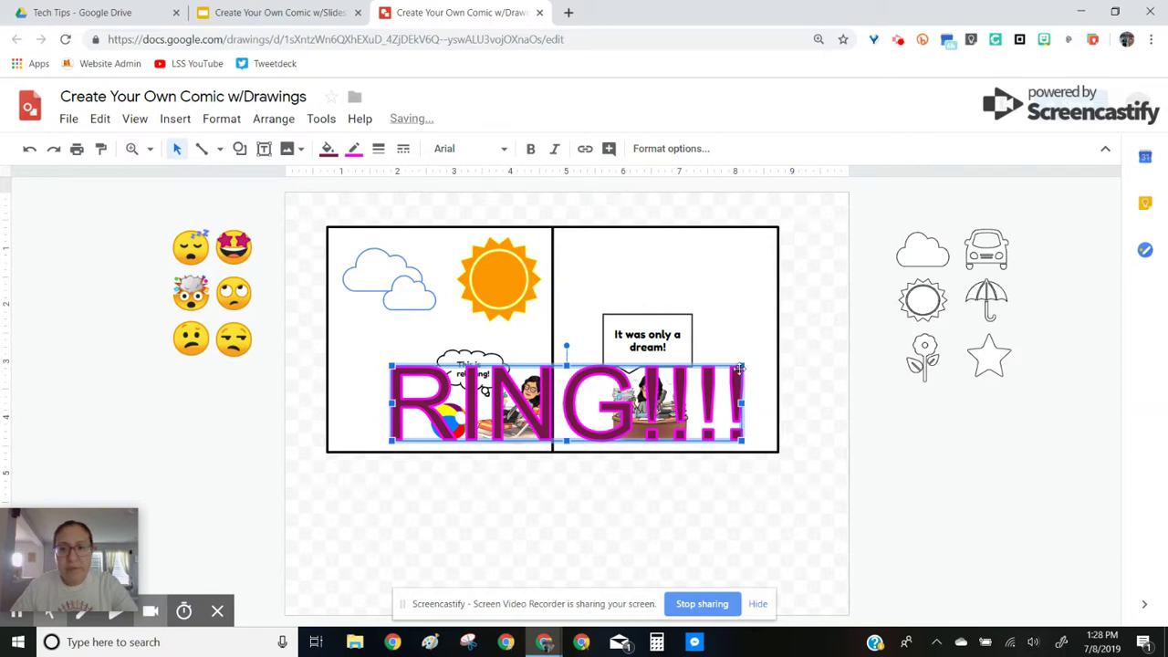
Shrink the "RING!!!!" word art, tilt it clockwise and place it beside the office desk Bitmoji in the second panel
{"action": "left_click", "coordinate": [557, 359]}
{"action": "left_click_drag", "start_coordinate": [557, 359], "coordinate": [588, 368]}
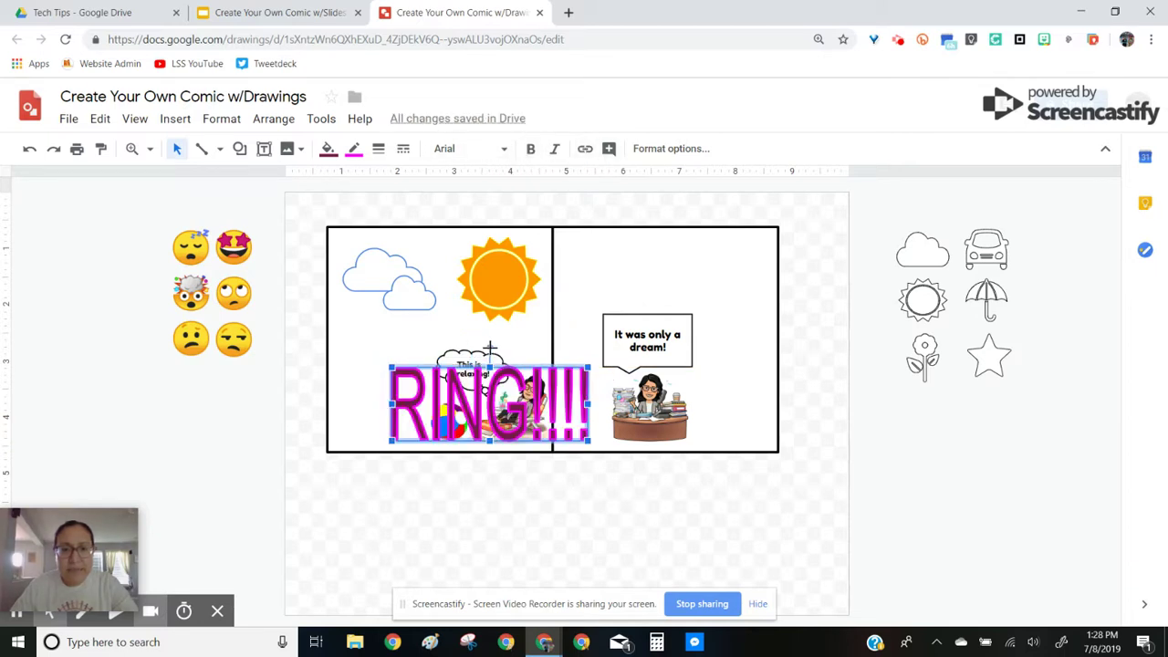
{"action": "left_click_drag", "start_coordinate": [490, 348], "coordinate": [744, 367]}
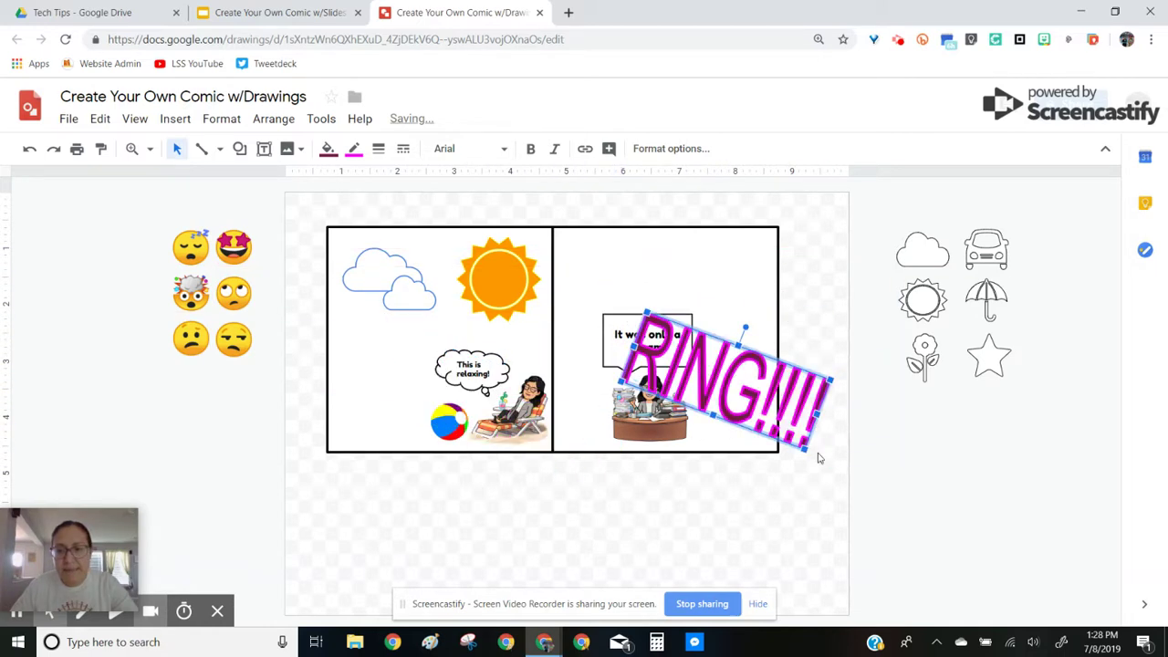
{"action": "left_click_drag", "start_coordinate": [803, 449], "coordinate": [729, 391]}
{"action": "left_click", "coordinate": [809, 450]}
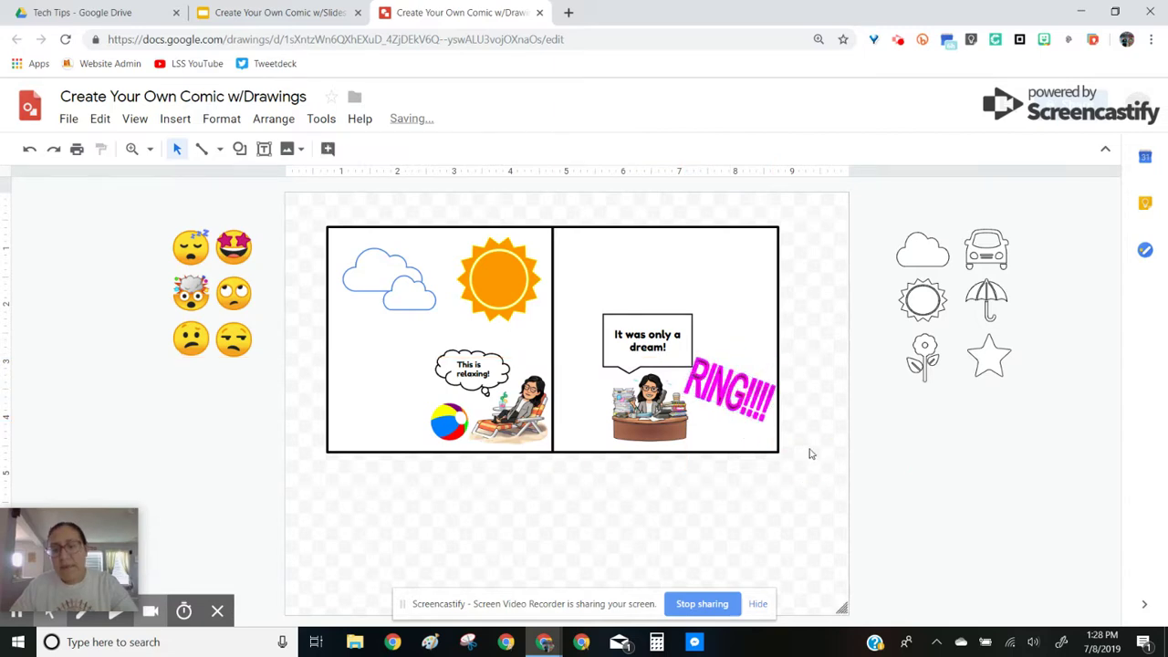
Change the "RING!!!!" word art's font to Bangers and widen it toward the second panel's right border
{"action": "left_click", "coordinate": [744, 398]}
{"action": "left_click", "coordinate": [504, 149]}
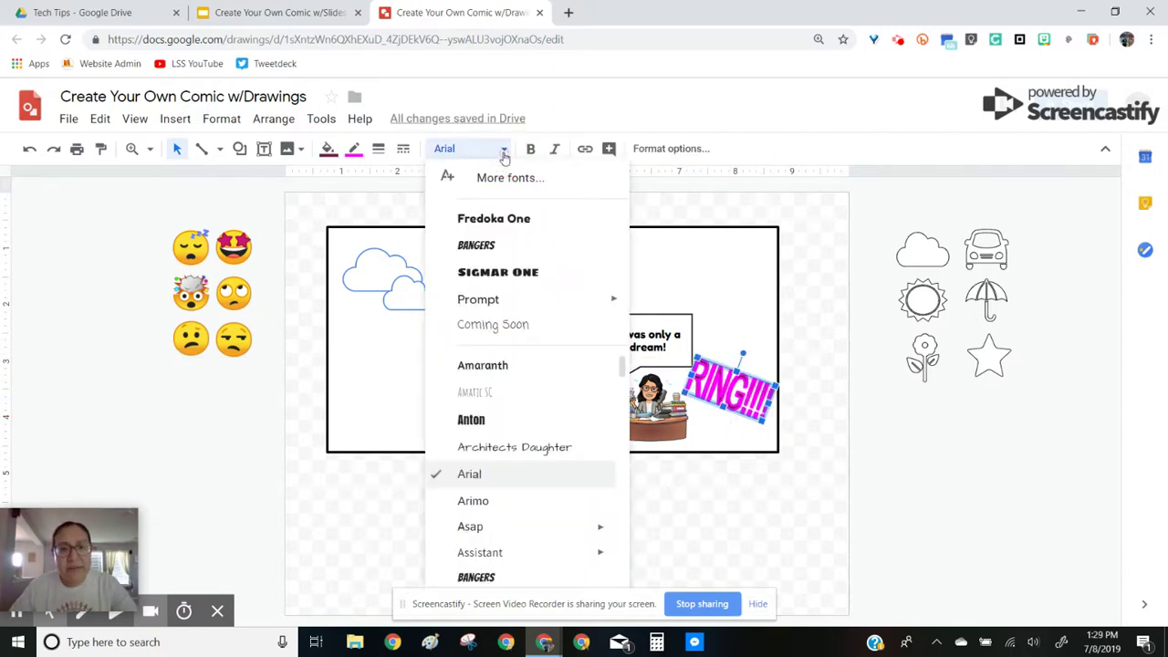
{"action": "left_click", "coordinate": [524, 245]}
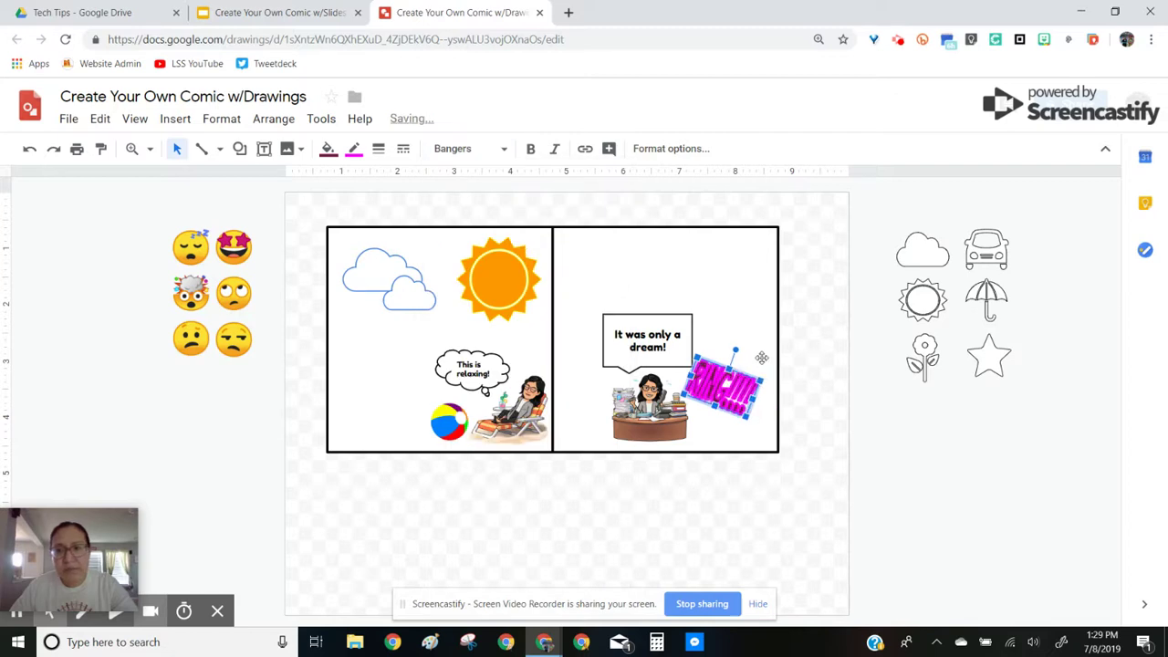
{"action": "left_click_drag", "start_coordinate": [757, 399], "coordinate": [774, 401]}
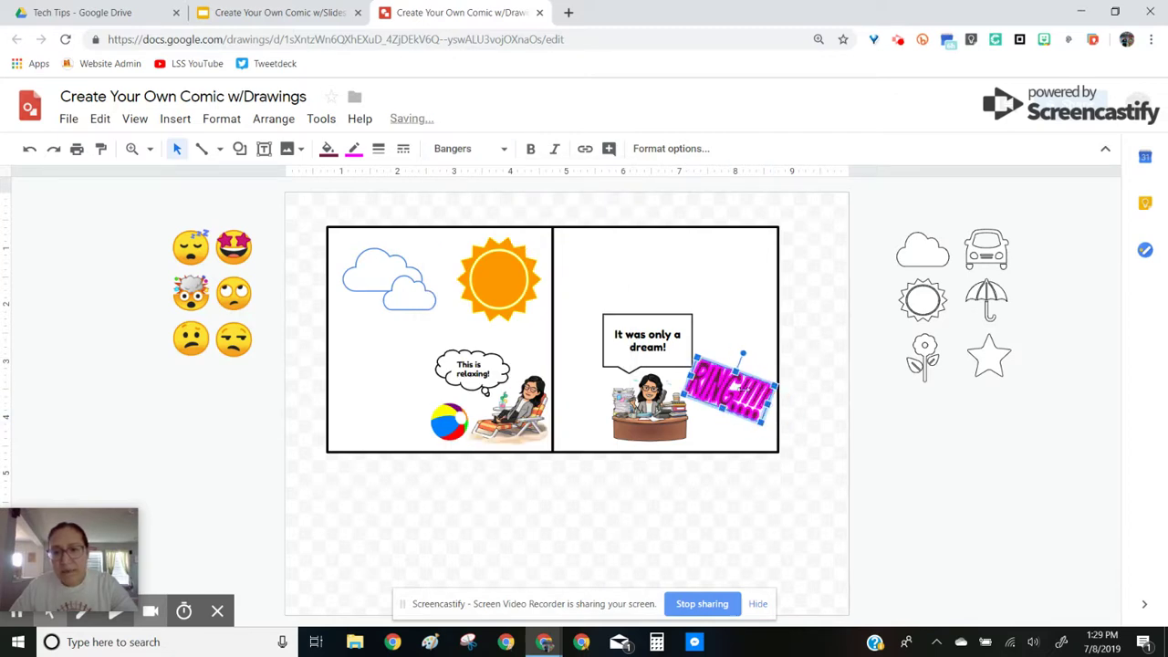
Fill the "RING!!!!" word art with white and tilt it slightly further clockwise, close beside the office desk
{"action": "left_click", "coordinate": [328, 149]}
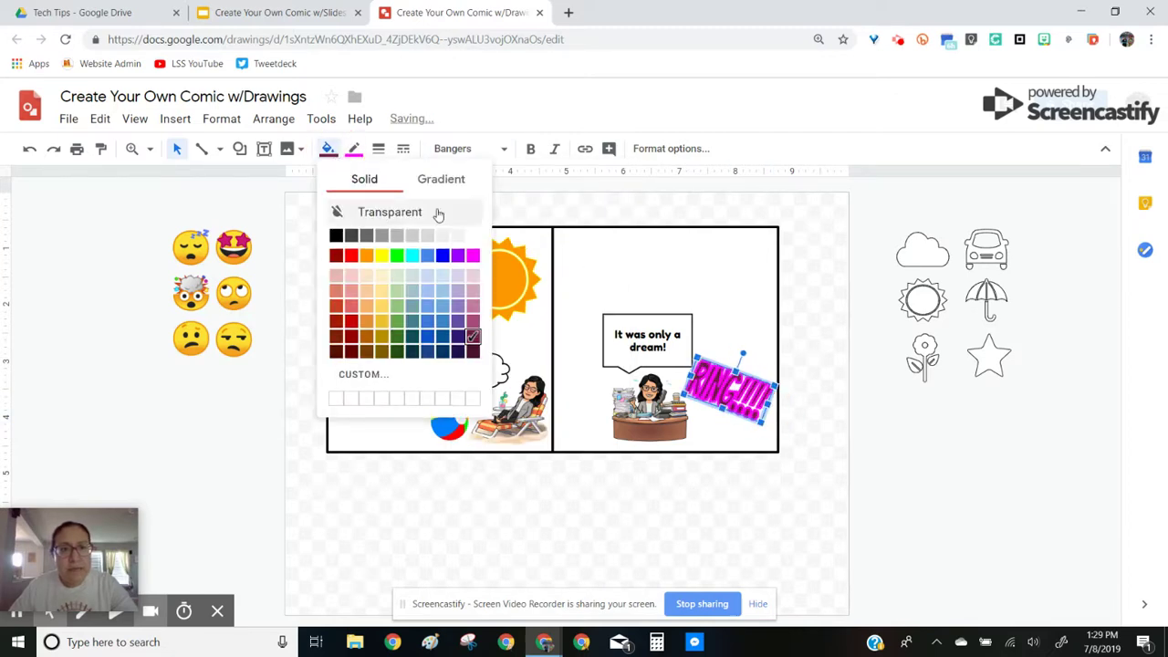
{"action": "left_click", "coordinate": [474, 238]}
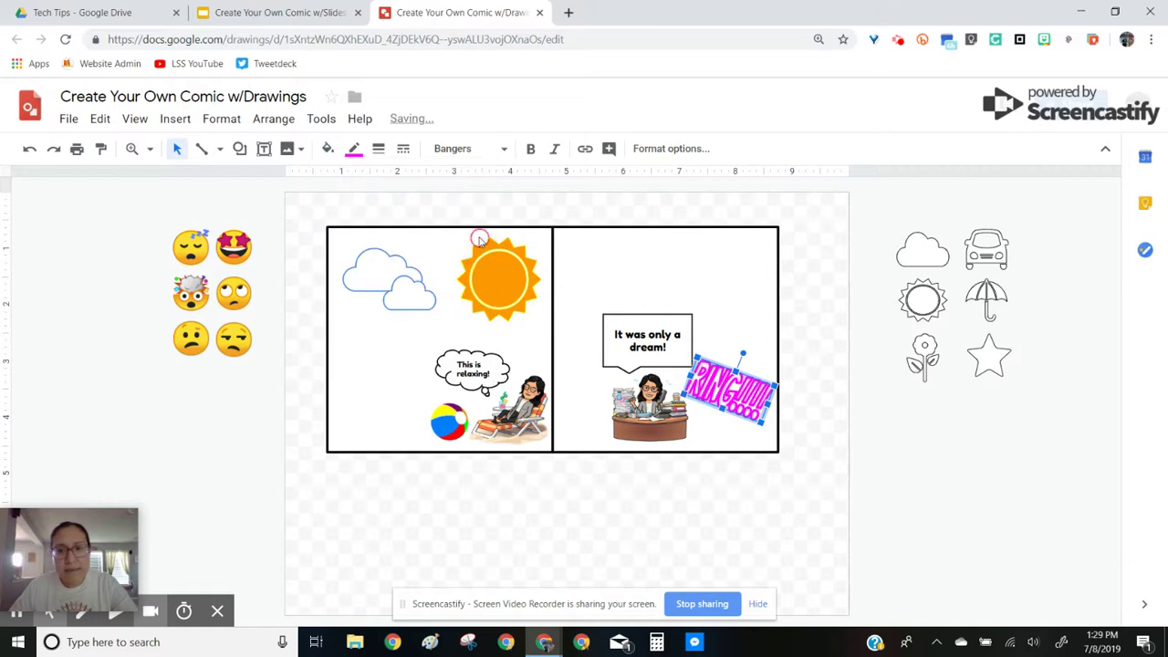
{"action": "left_click", "coordinate": [750, 338]}
{"action": "left_click", "coordinate": [743, 420]}
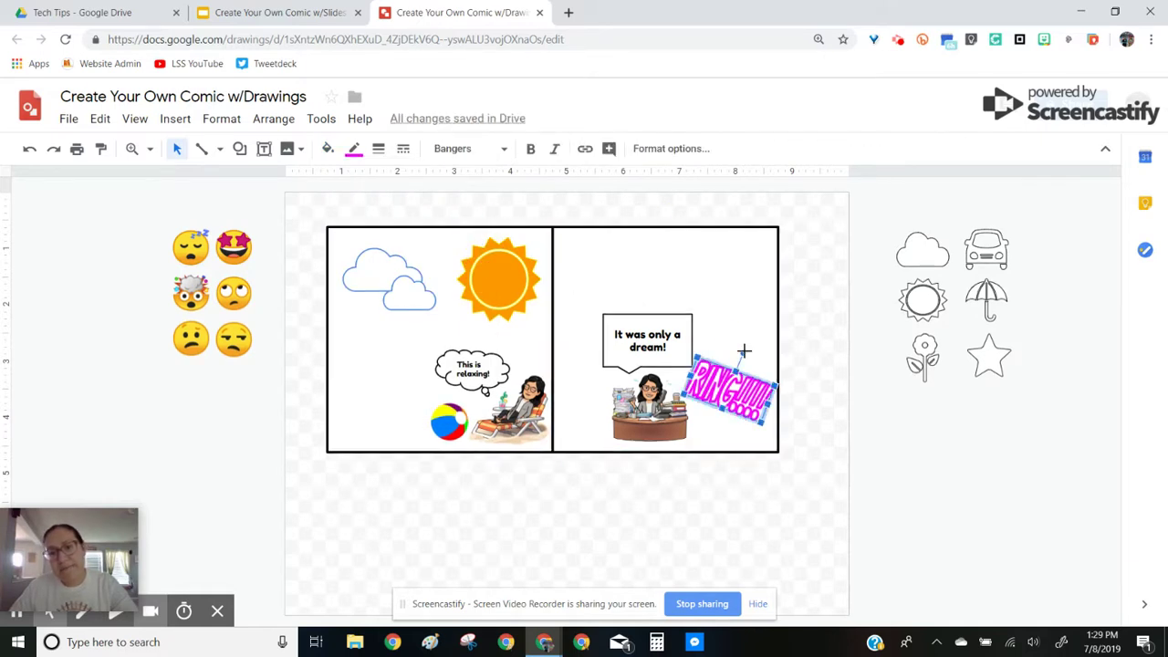
{"action": "left_click_drag", "start_coordinate": [744, 353], "coordinate": [727, 394]}
{"action": "left_click", "coordinate": [829, 393]}
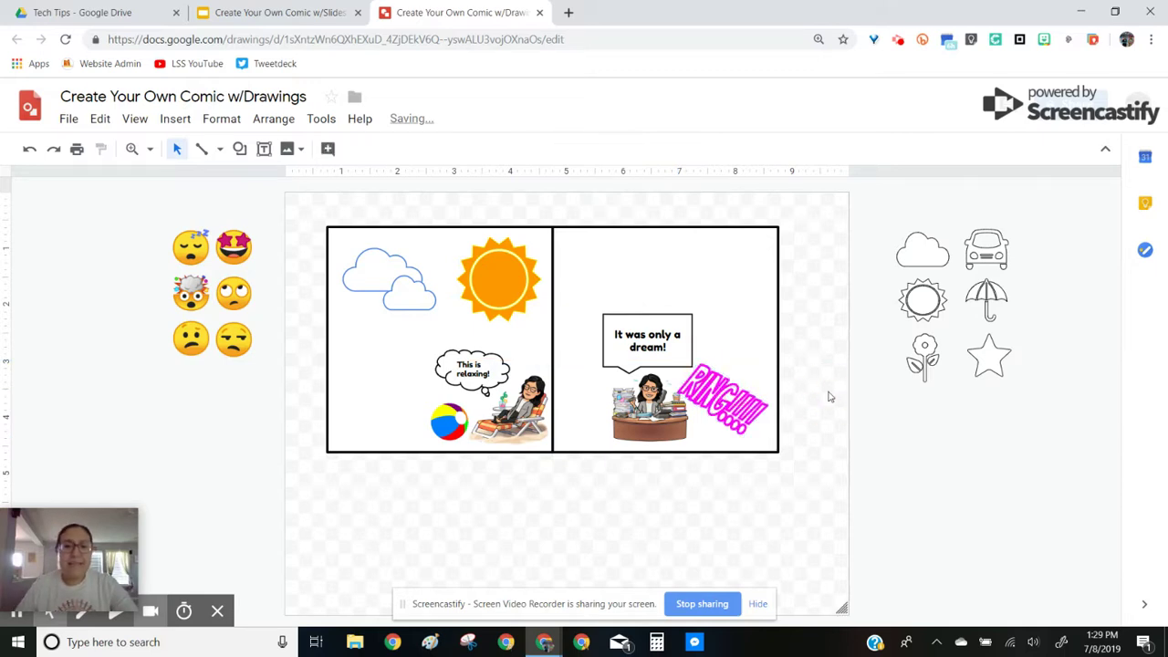